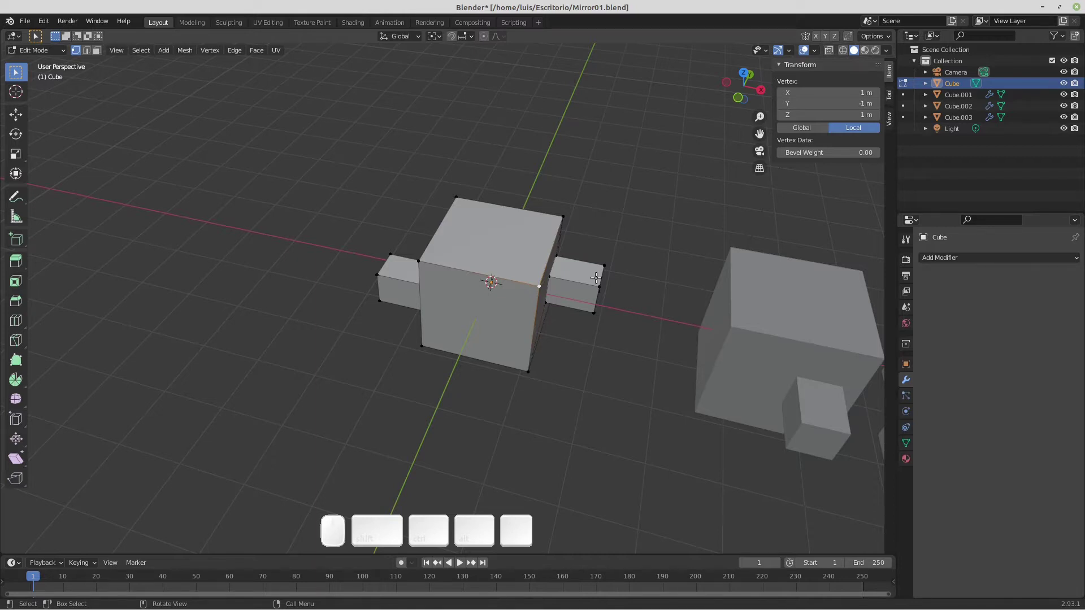
Step: Add a Mirror modifier to the first cube and leave its mirroring enabled on the X axis
middle_drag(596, 278, 601, 288)
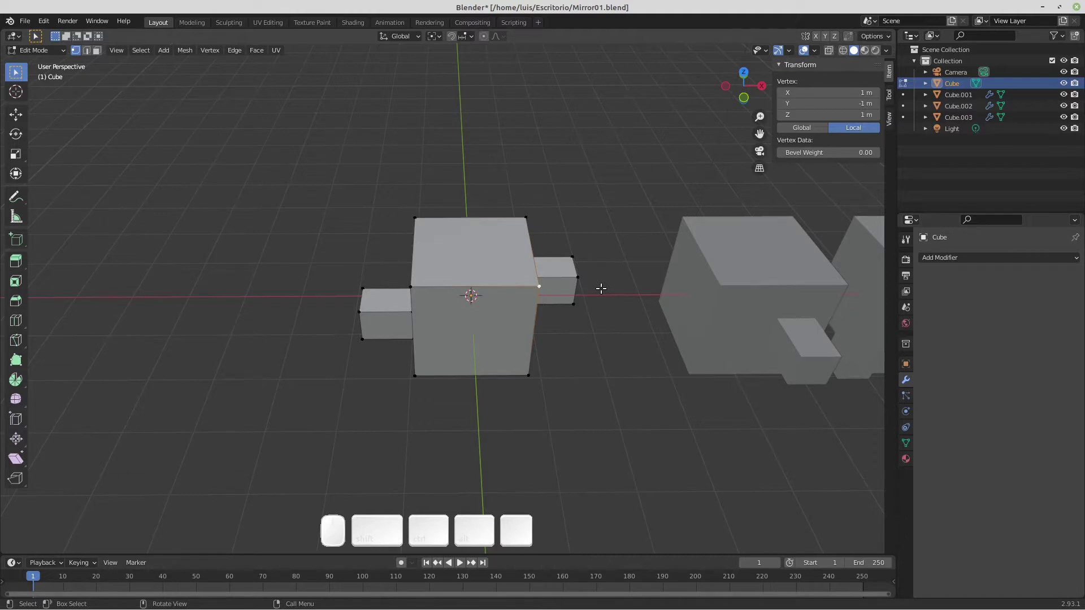
click(577, 277)
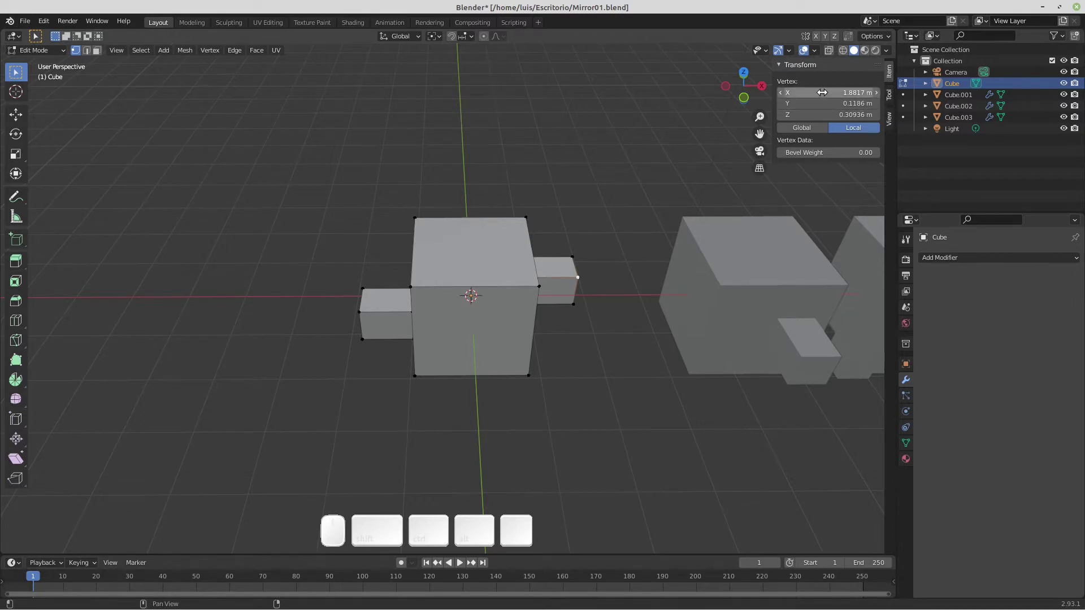
click(539, 289)
click(412, 288)
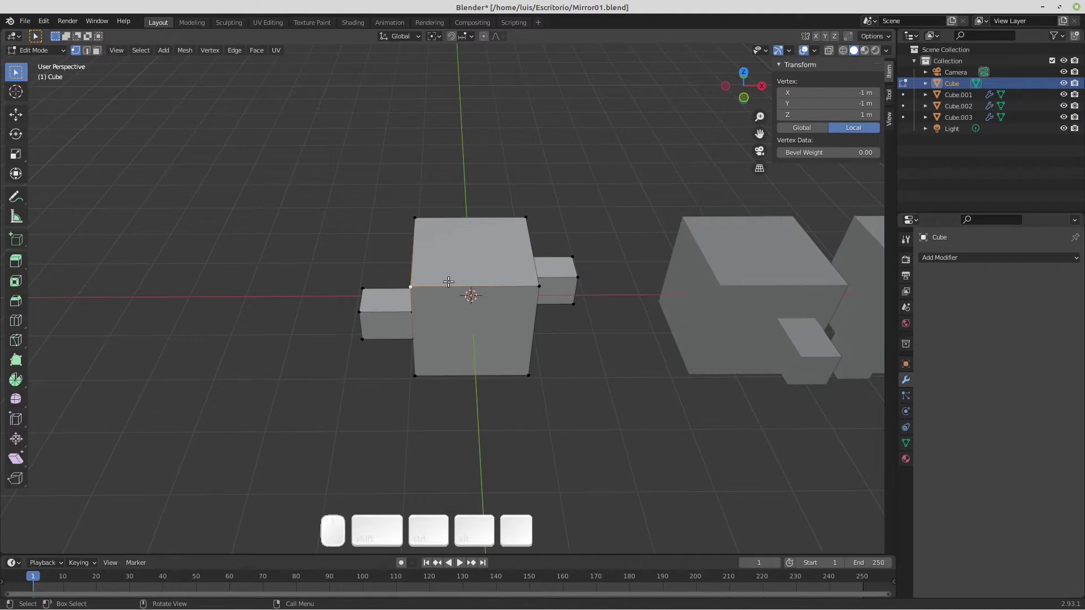
click(952, 257)
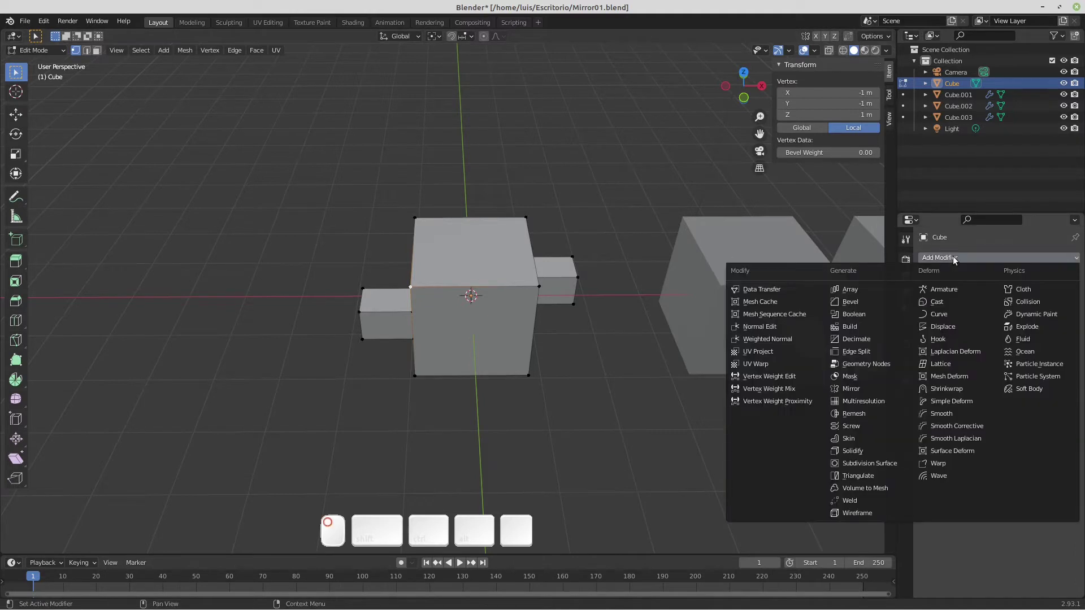
click(851, 389)
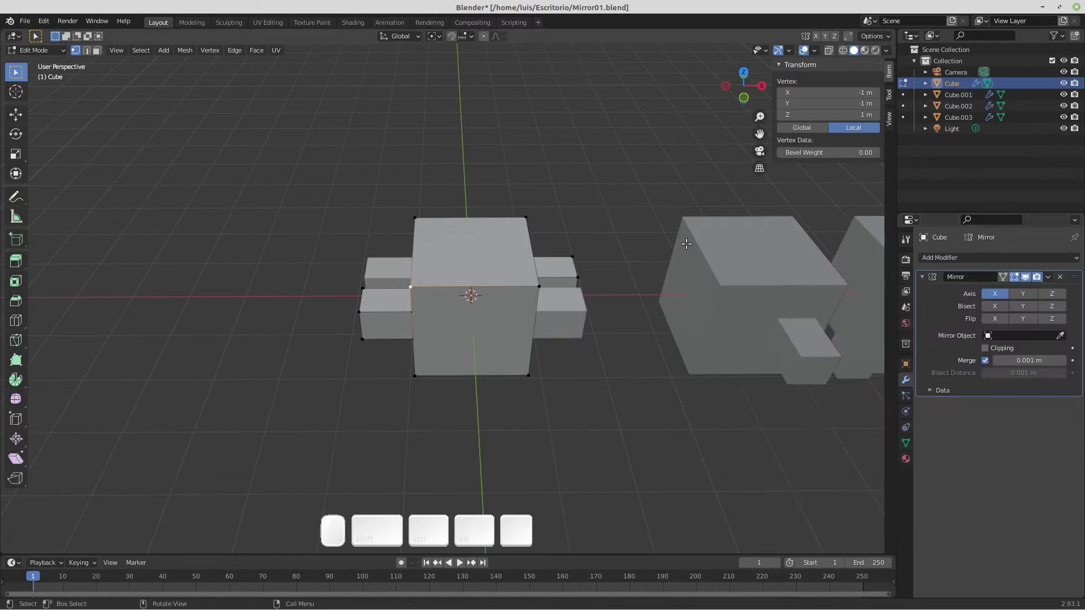
click(992, 296)
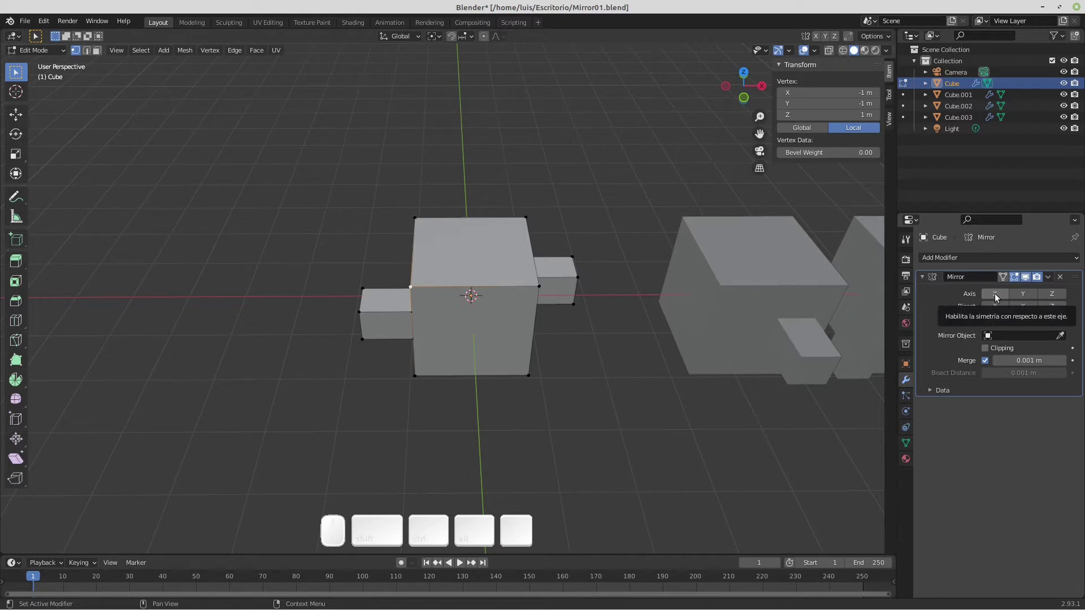
click(994, 293)
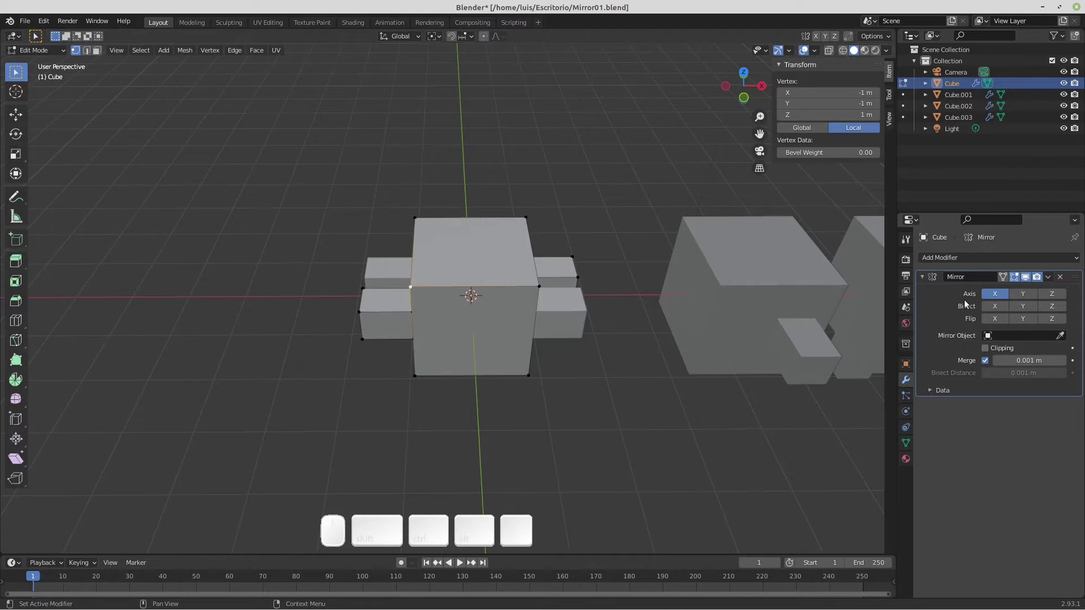
Step: Enable Bisect and Flip on X in the cube's Mirror modifier and return to Object Mode
click(580, 277)
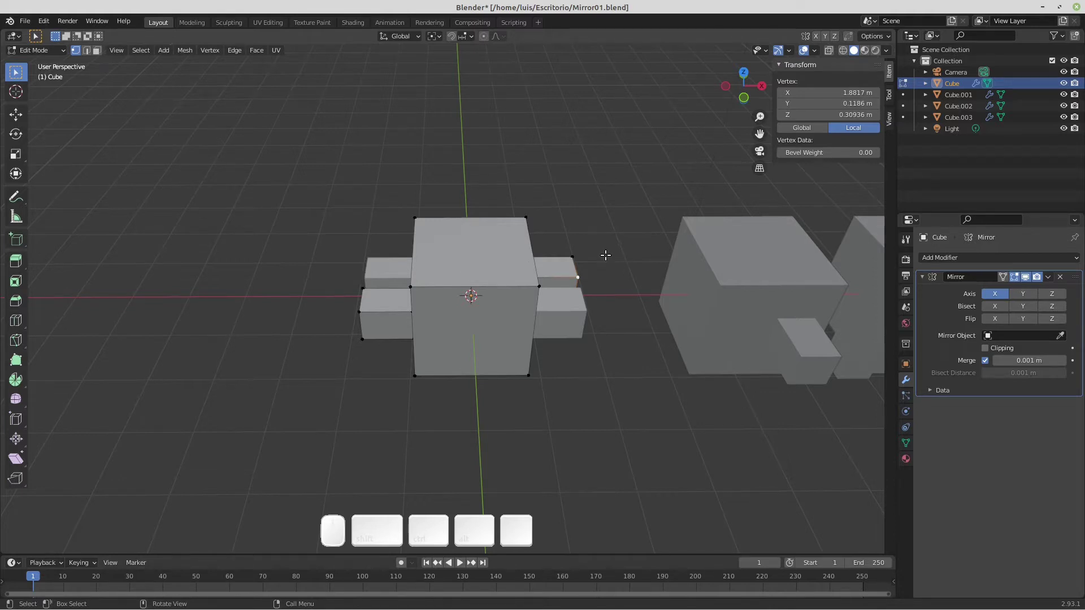
click(572, 257)
click(356, 315)
click(996, 308)
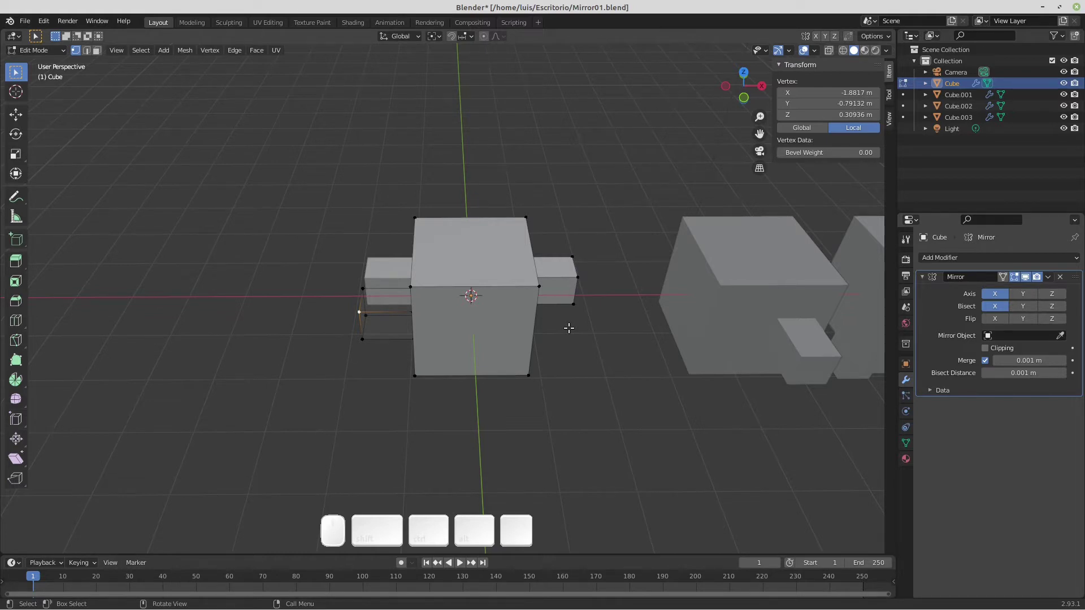
key(Tab)
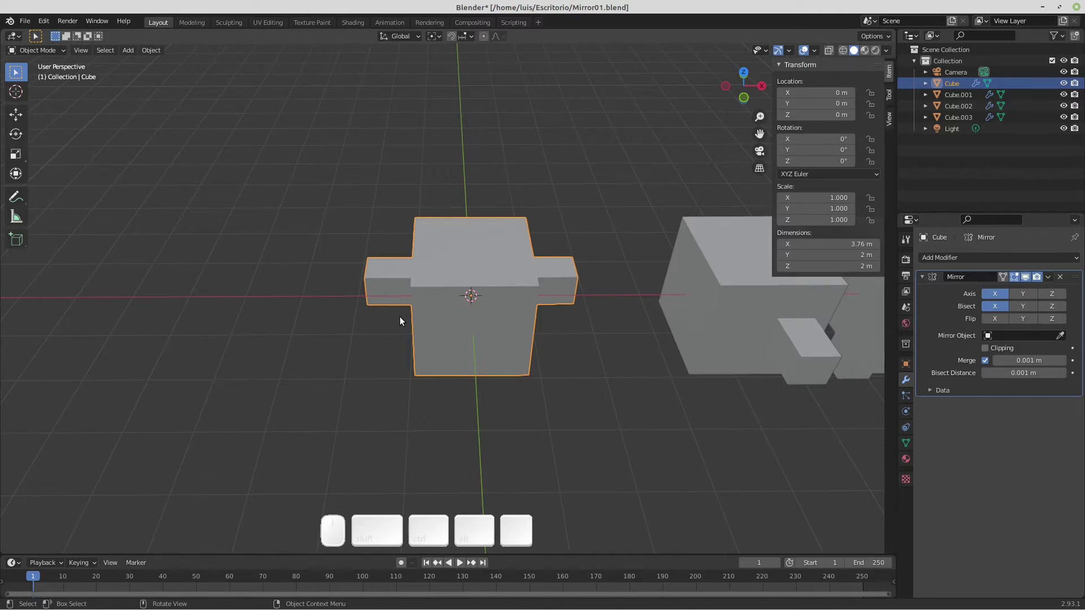
click(994, 319)
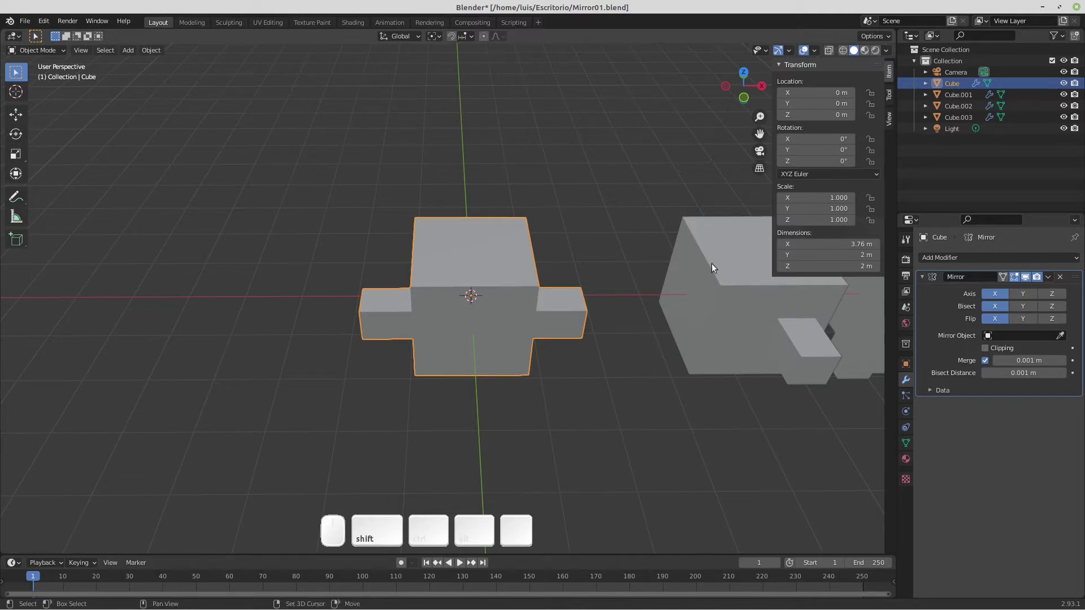
Step: Disable Flip, Bisect and Axis on Y in the Mirror modifier of Cube.001
shift+middle_drag(711, 263, 492, 300)
click(420, 195)
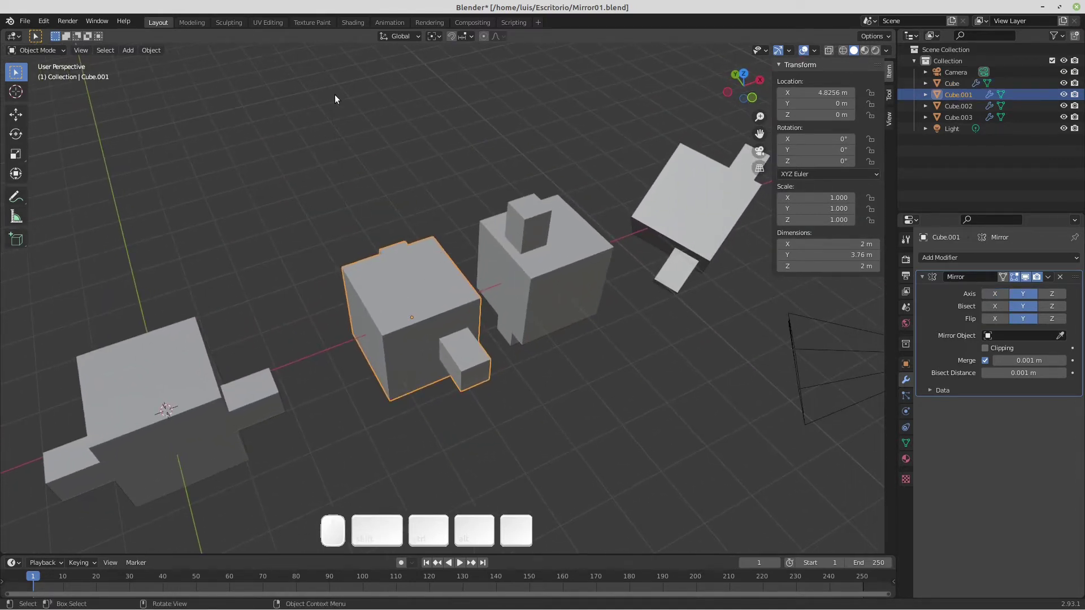
click(1022, 318)
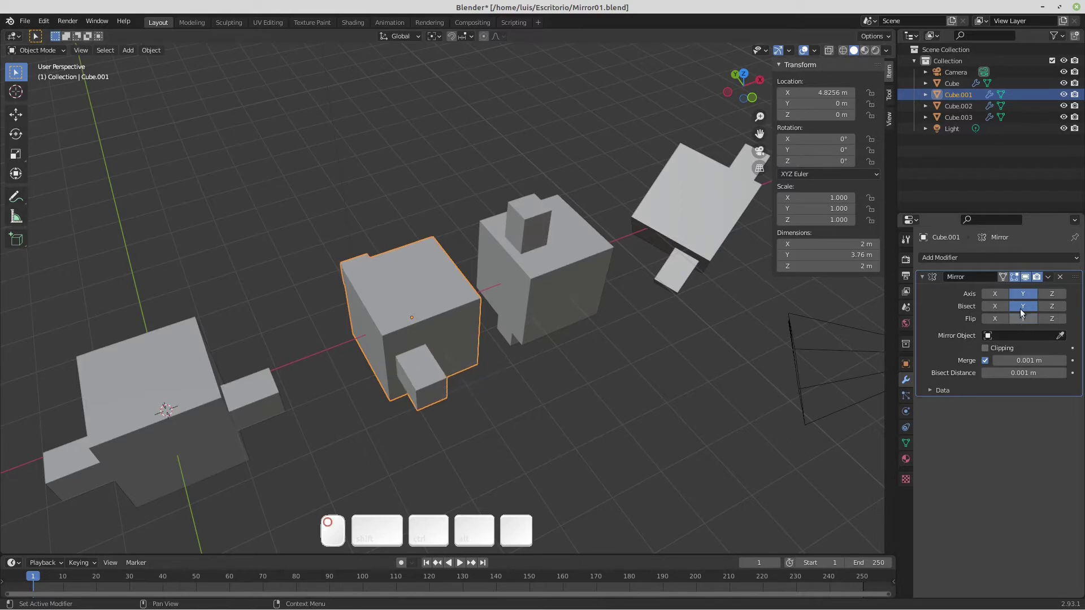
click(1021, 306)
click(1025, 294)
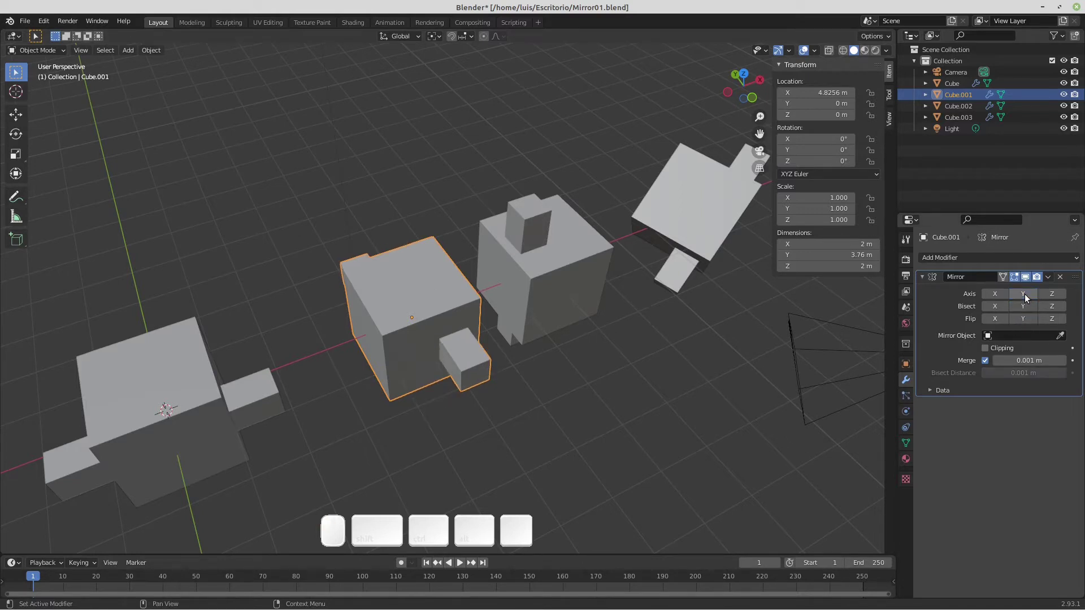
Step: Enable Axis, Bisect and Flip on Y in the Mirror modifier of Cube.001, working in top view
click(1024, 293)
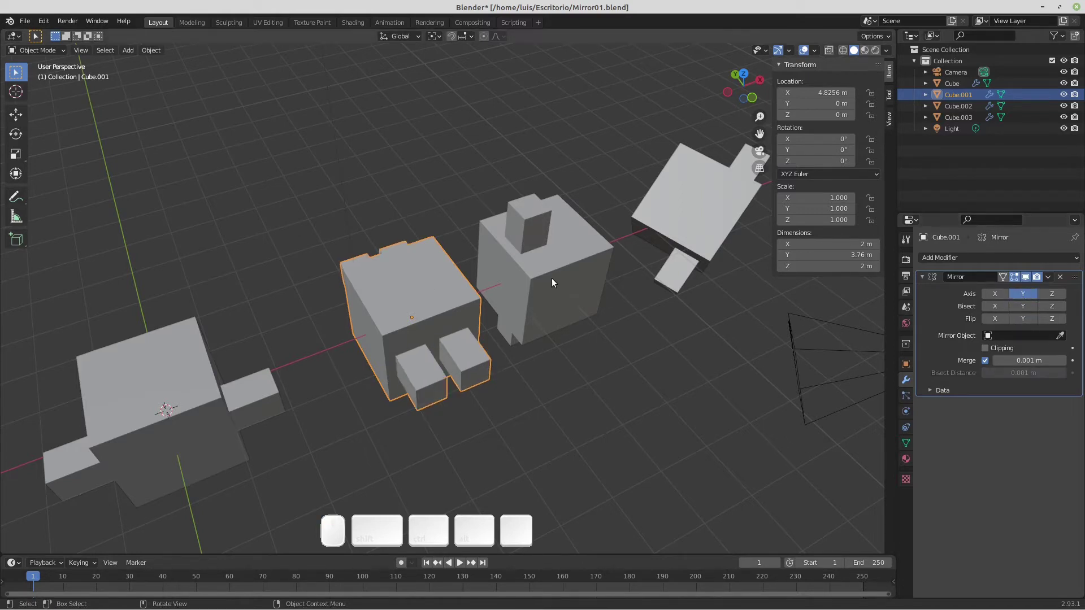
middle_drag(638, 225, 598, 289)
key(7)
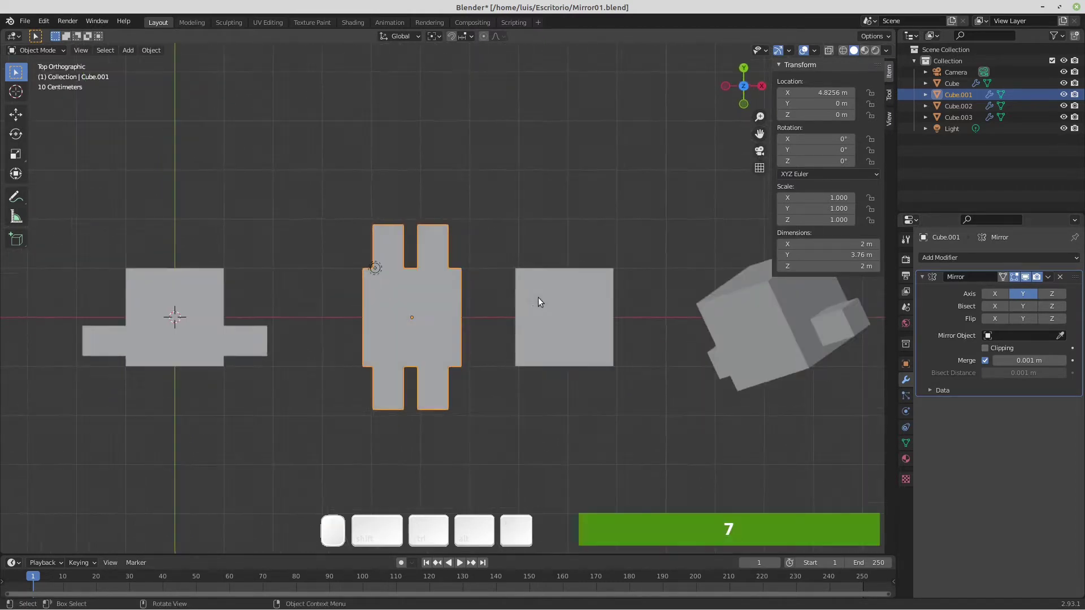
shift+middle_drag(534, 298, 590, 188)
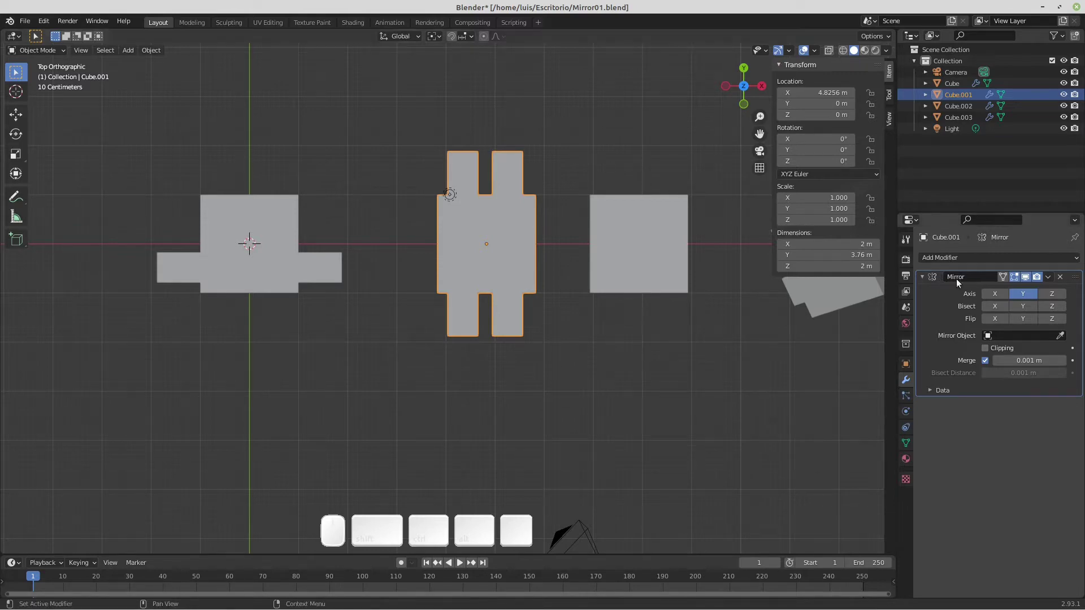
click(1014, 306)
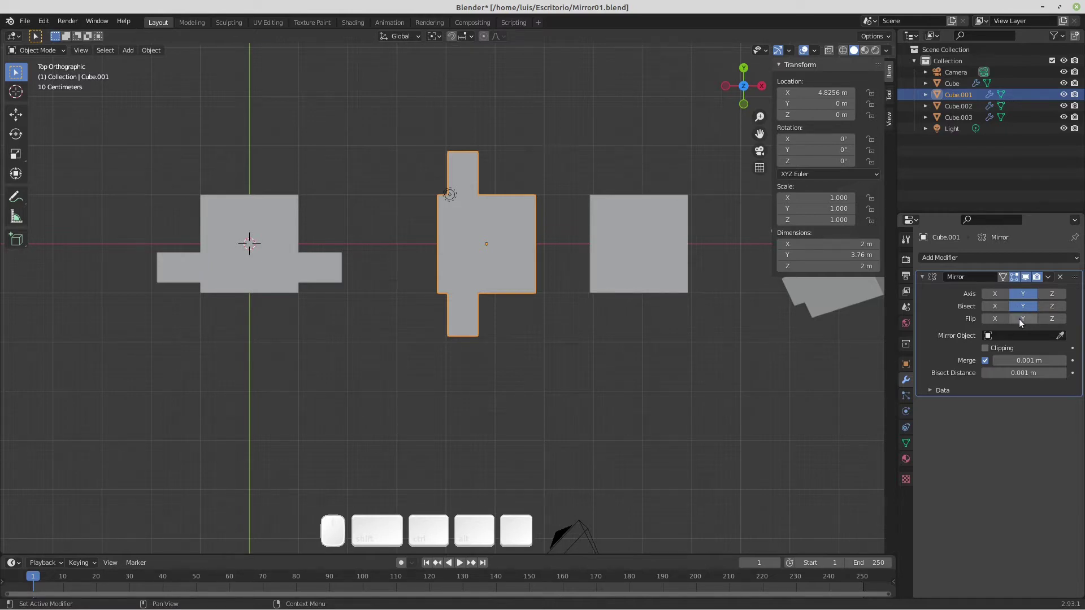
click(1021, 319)
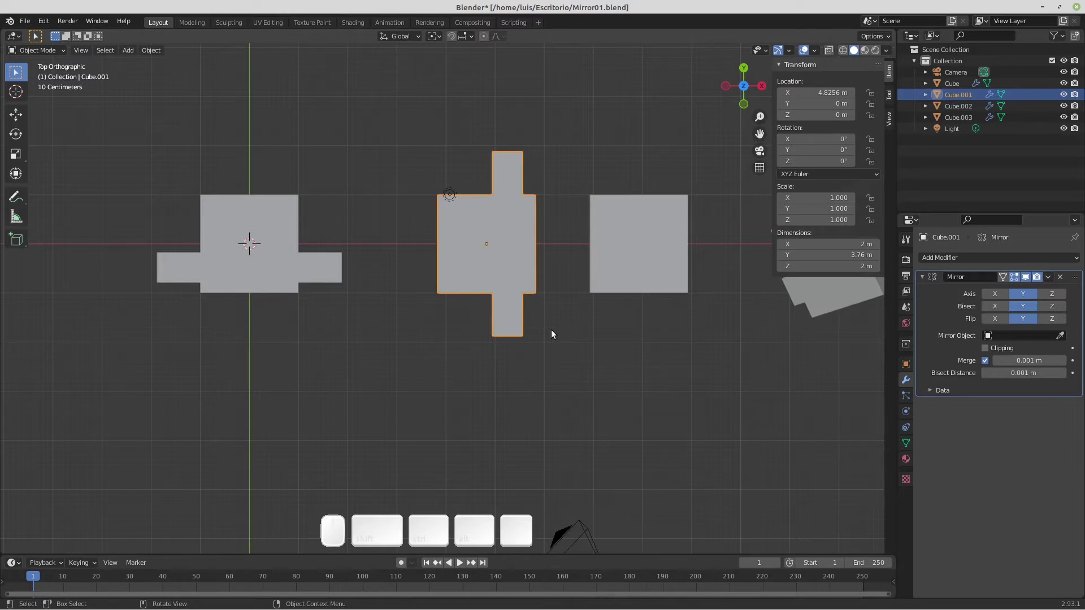
Step: Disable Flip, Bisect and Axis on Z in the Mirror modifier of Cube.002
click(643, 215)
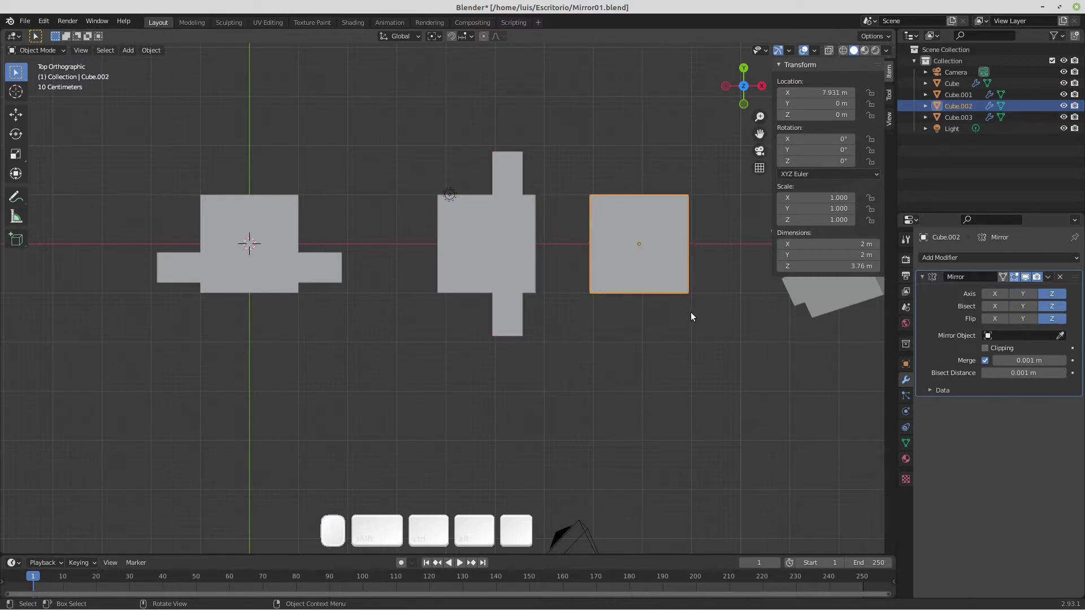
middle_drag(691, 312, 646, 214)
click(1051, 318)
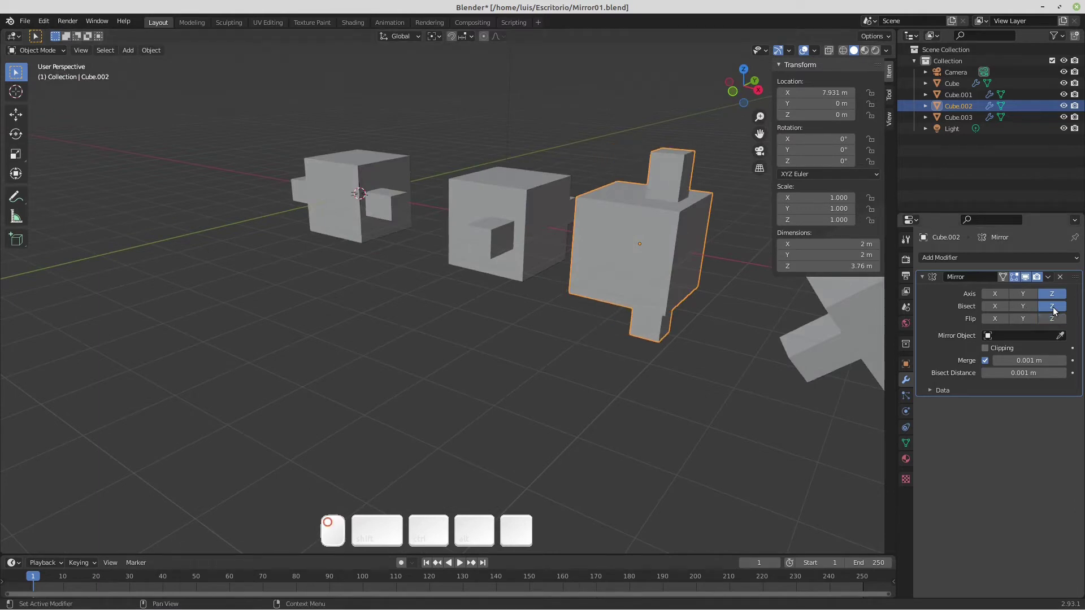
click(1052, 306)
click(1052, 293)
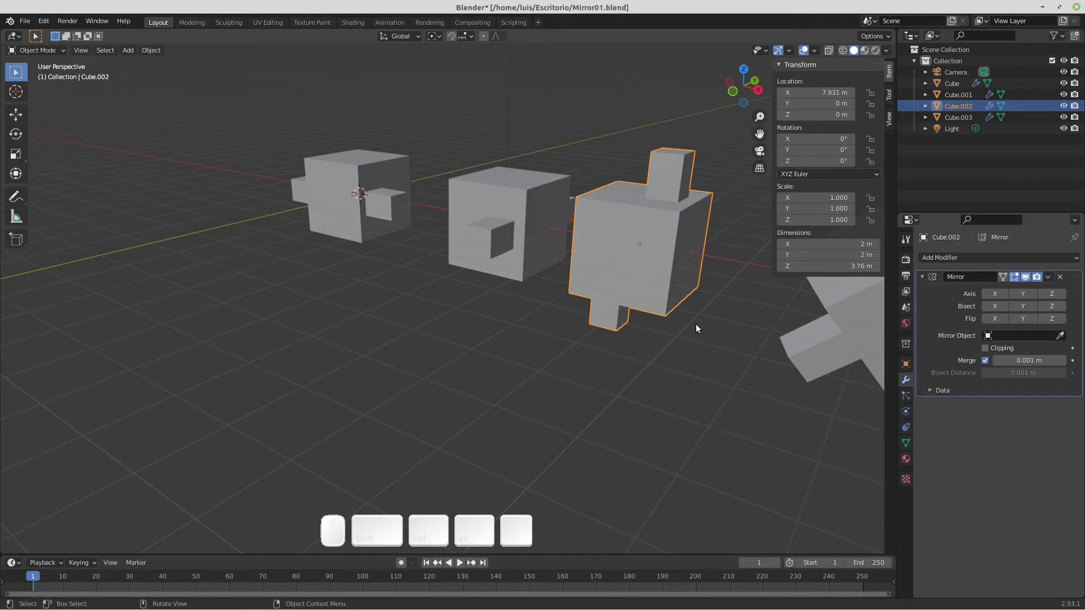
Step: Enable Axis, Bisect and Flip on Z in the Mirror modifier of Cube.002
click(1053, 294)
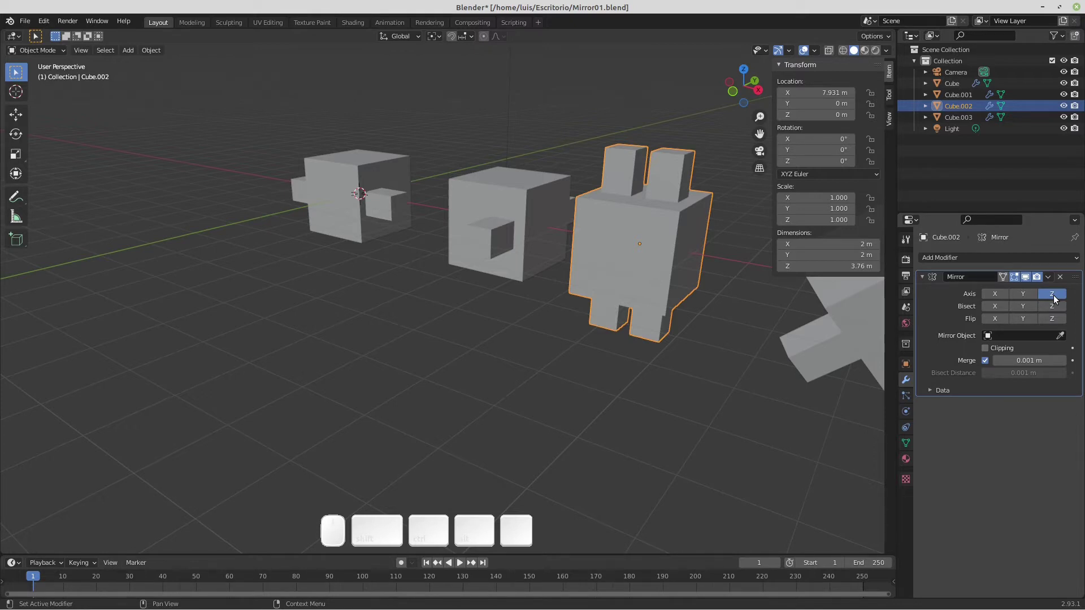
click(1051, 306)
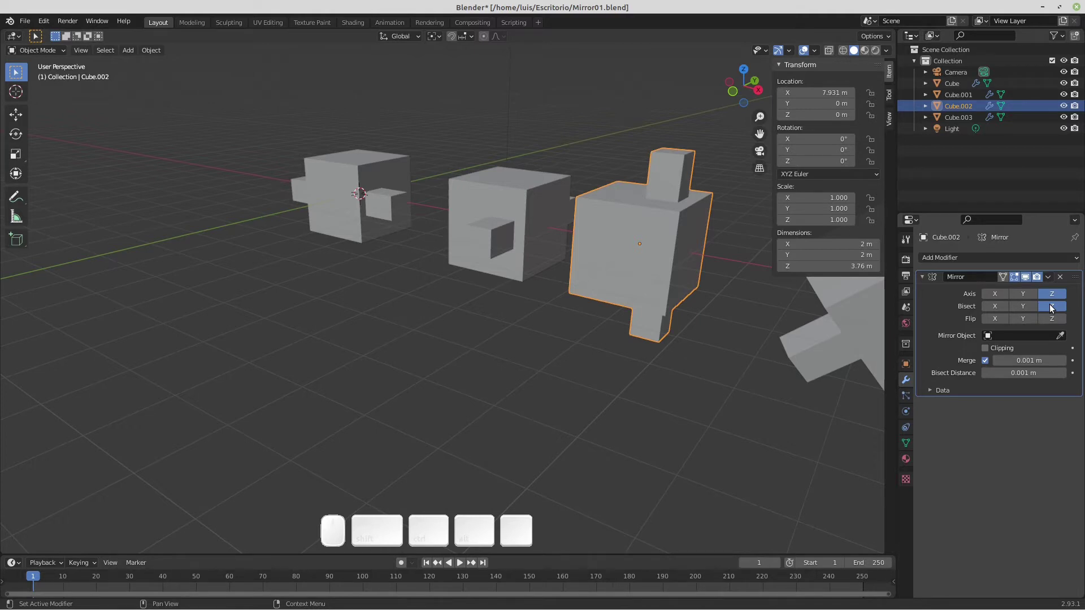
click(1051, 319)
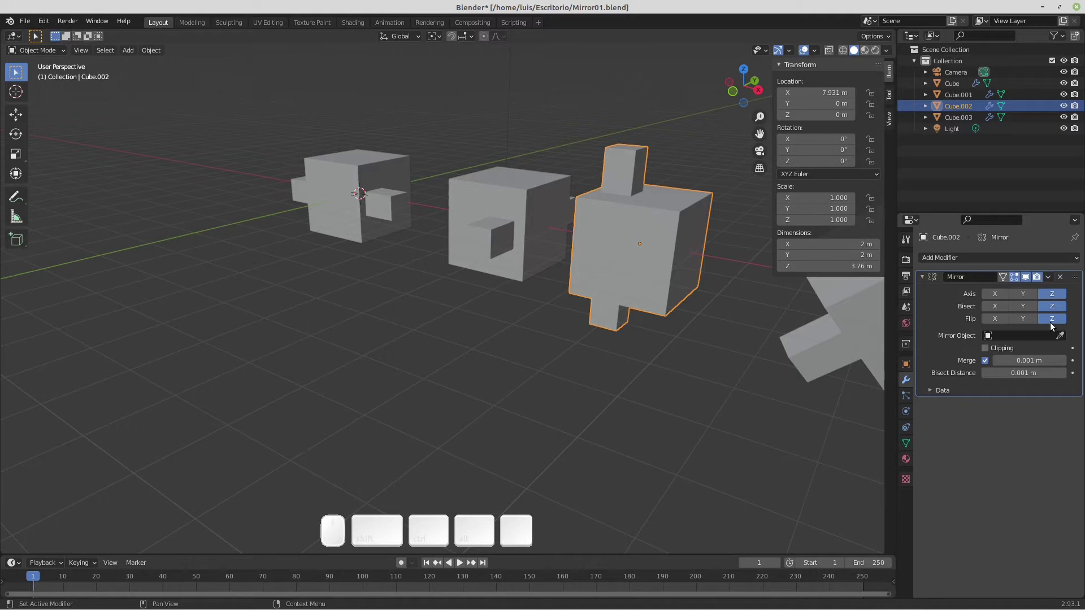
Step: Select the rotated Cube.003 and show the Move object gizmo with Local orientation
middle_drag(751, 243, 648, 211)
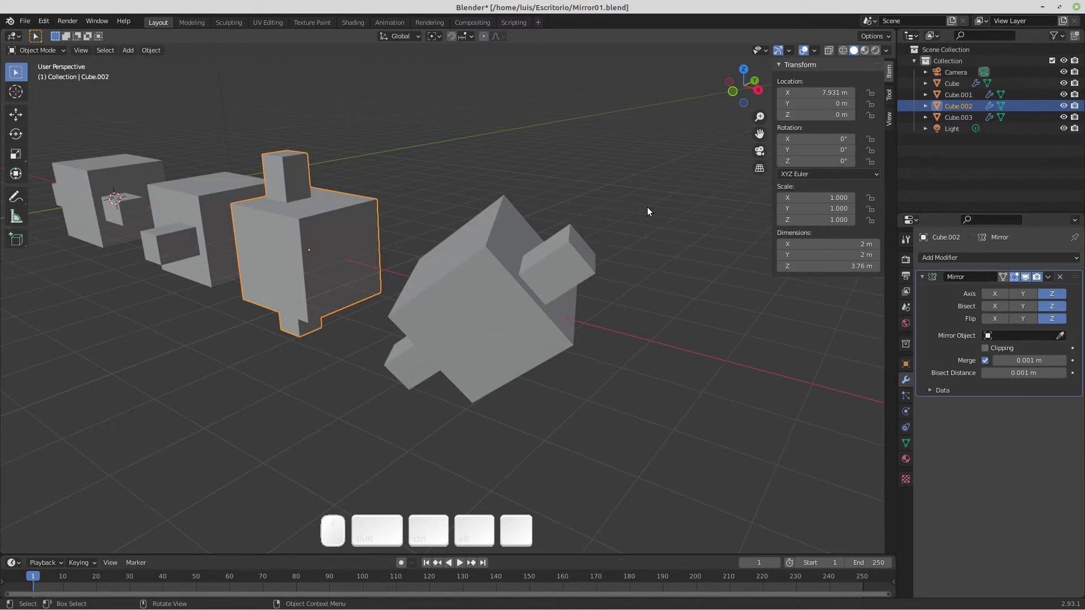
click(524, 318)
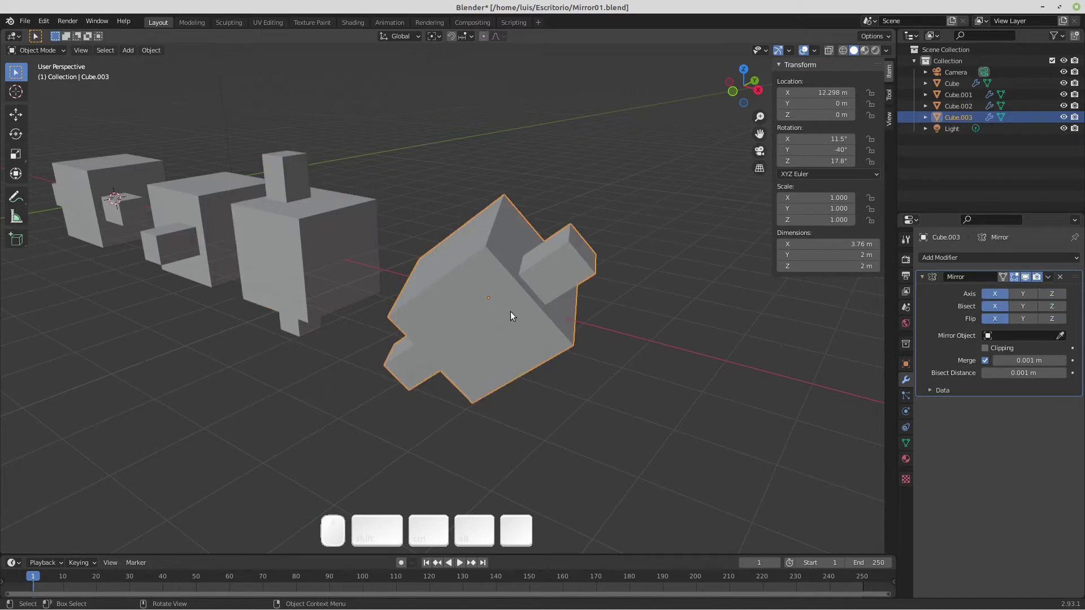
click(790, 50)
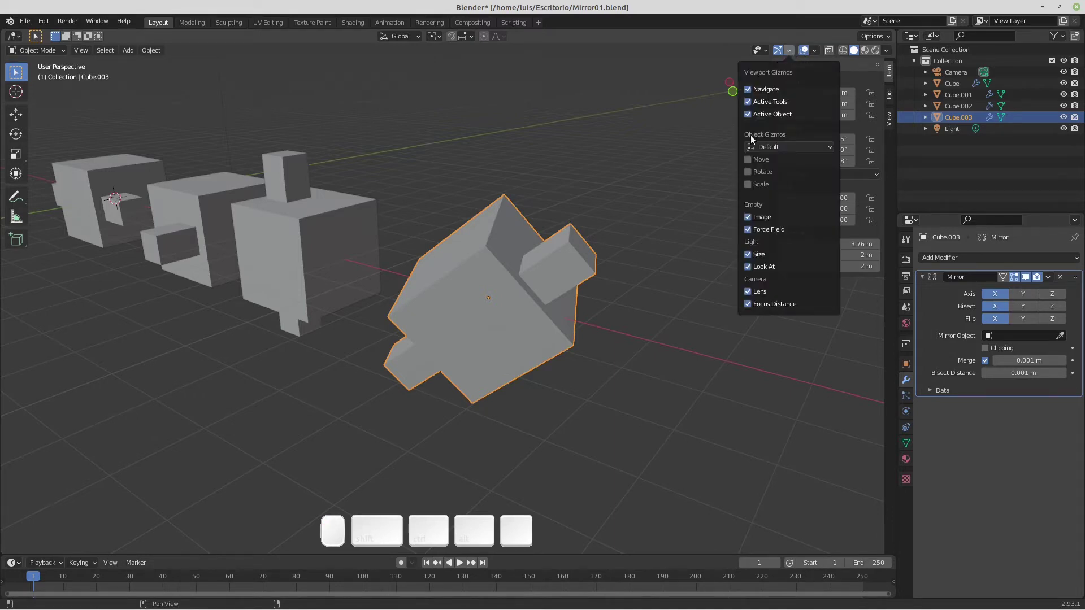
click(773, 147)
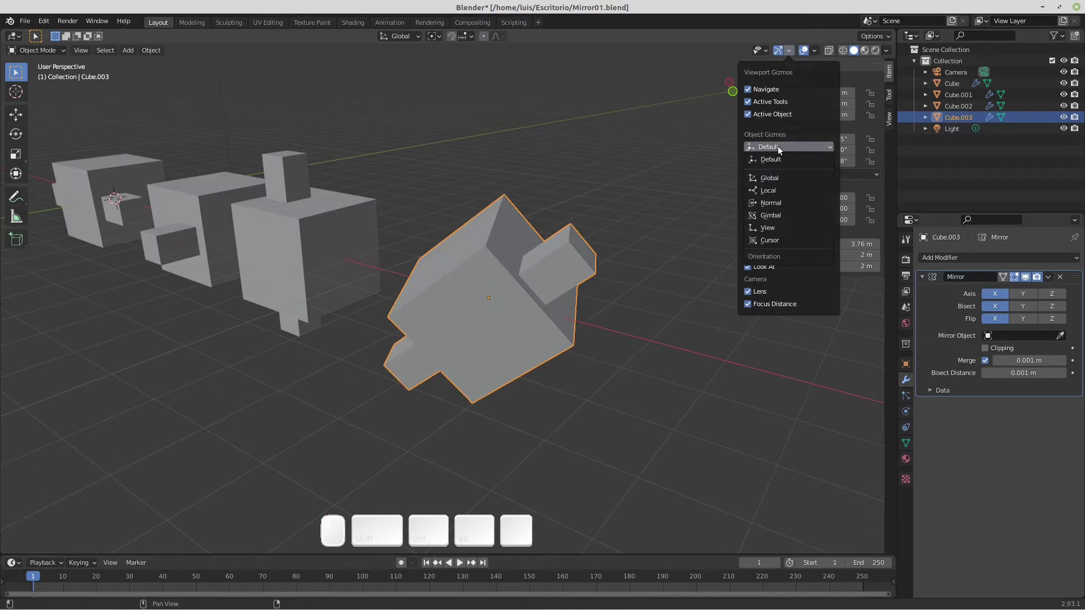
click(775, 191)
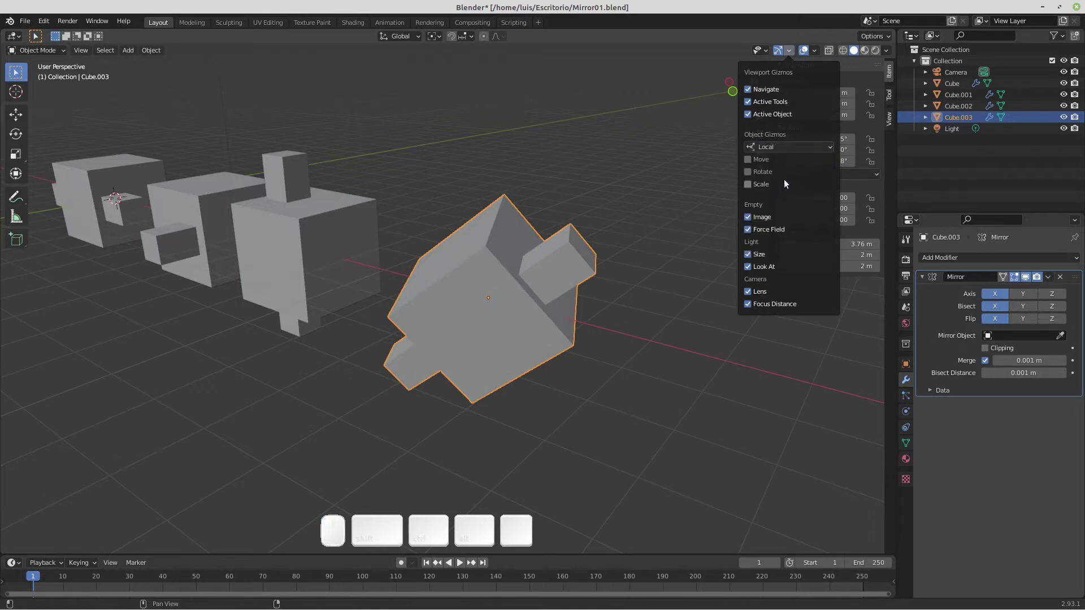
click(748, 159)
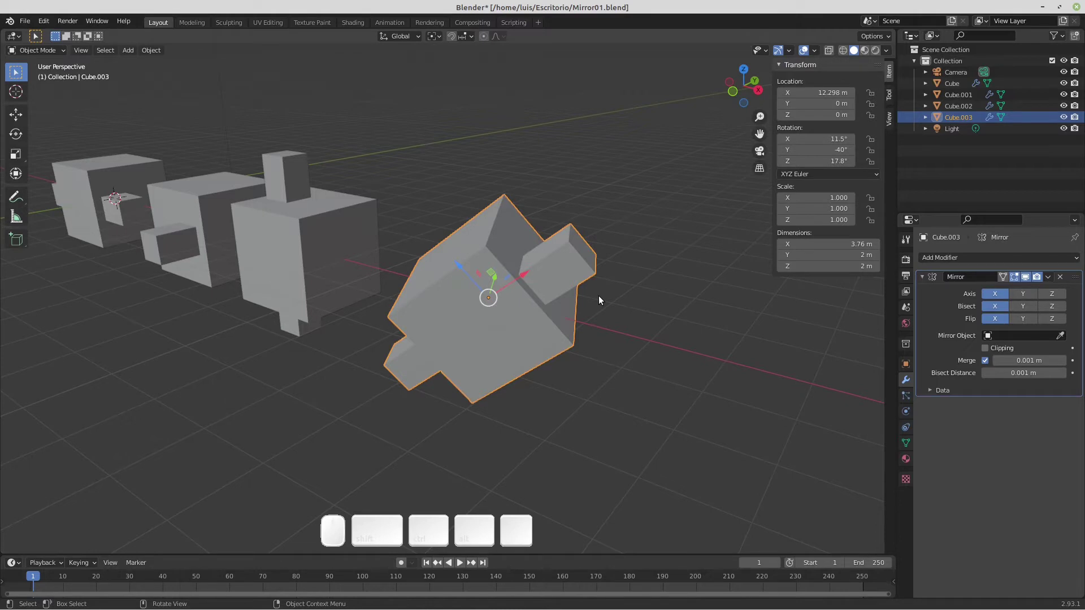
Step: Disable Flip, Bisect and Axis on X in the Mirror modifier of Cube.003
middle_drag(520, 251, 541, 222)
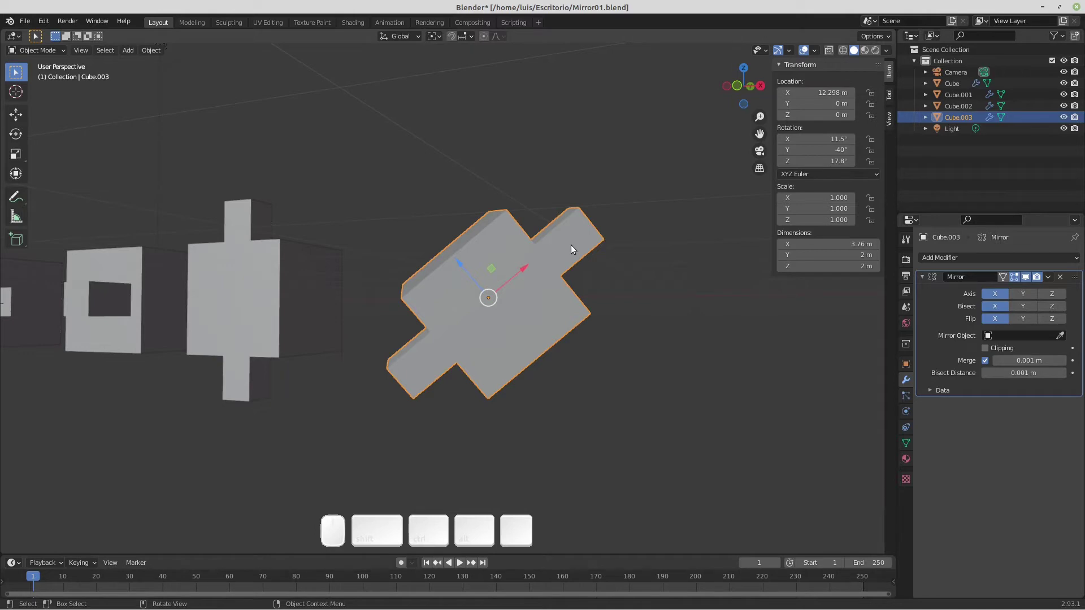
click(995, 318)
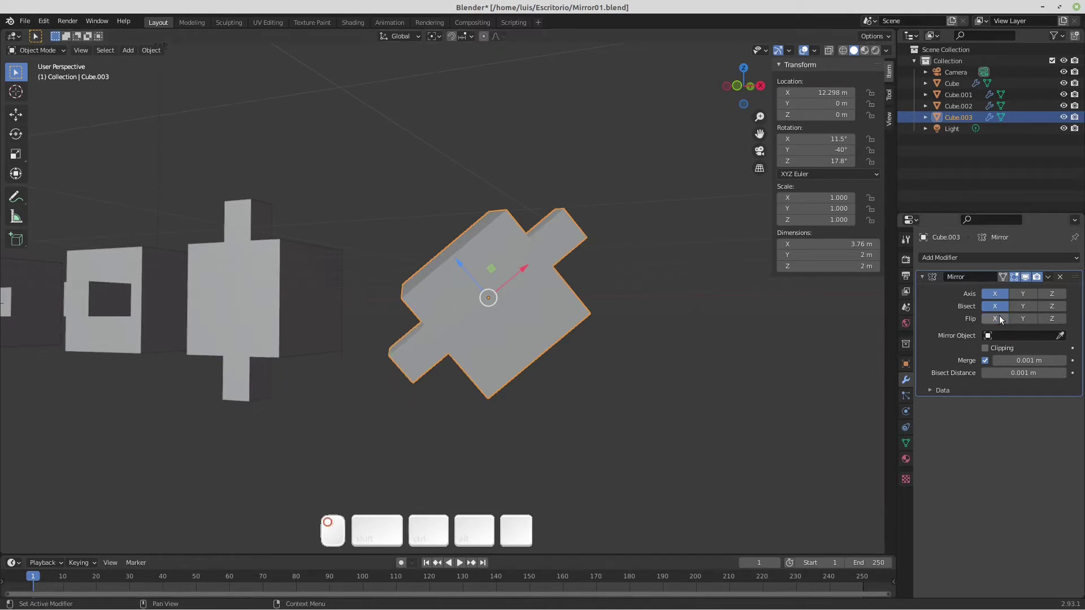
click(994, 306)
click(995, 298)
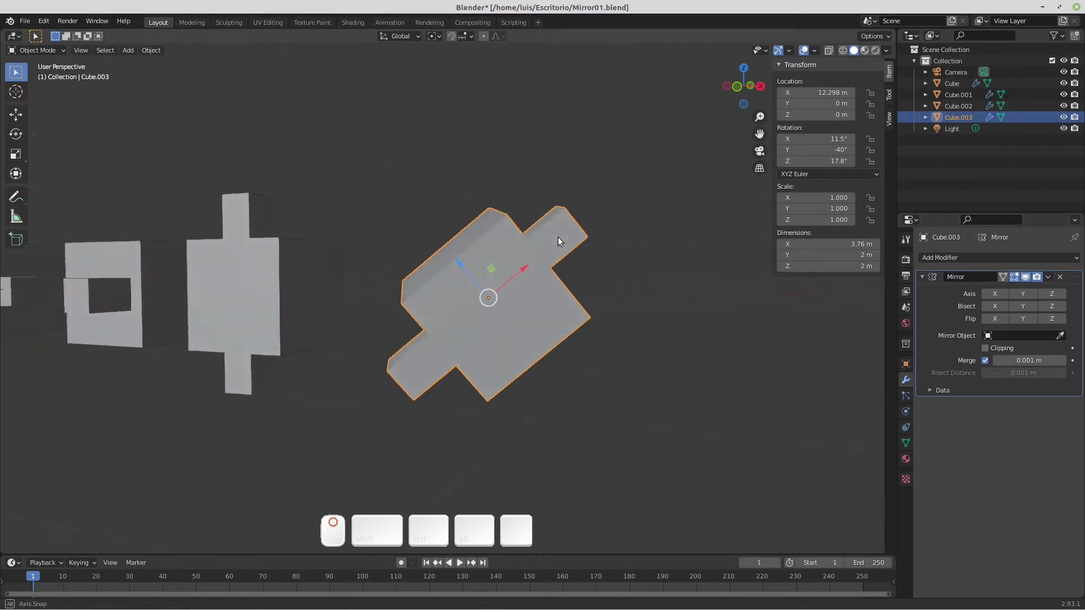
middle_drag(557, 236, 599, 271)
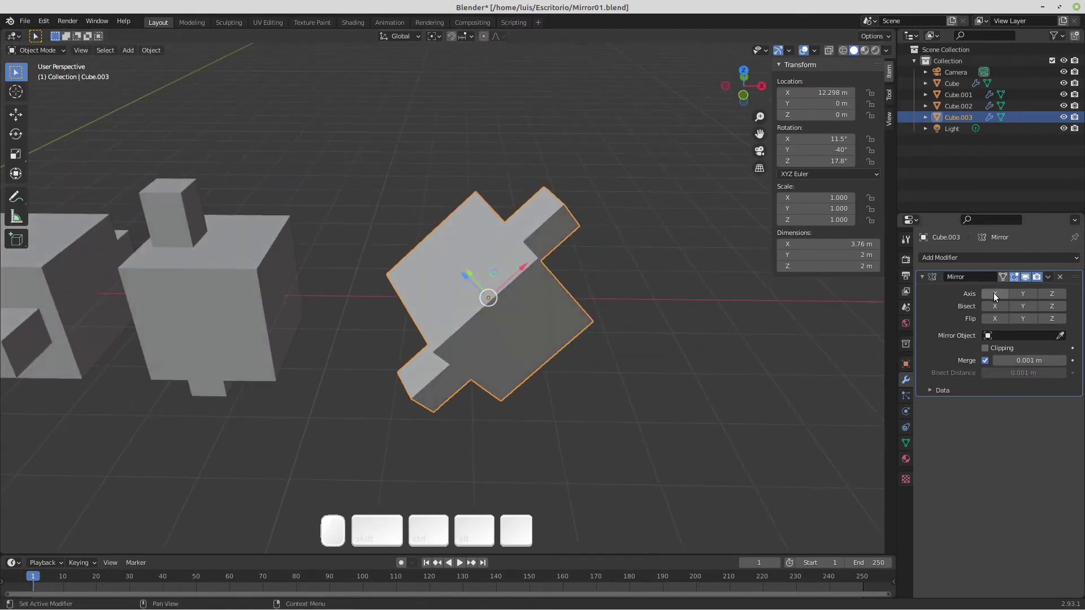
Step: Enable Axis, Bisect and Flip on X in the Mirror modifier of Cube.003, checking its original mesh in Edit Mode before the flip
click(994, 293)
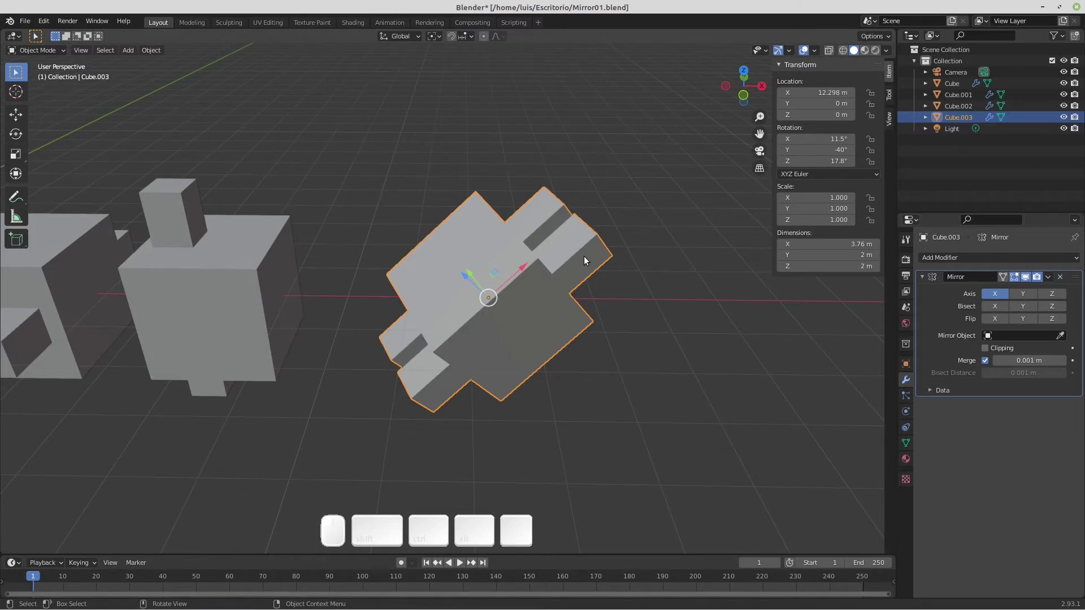
click(999, 307)
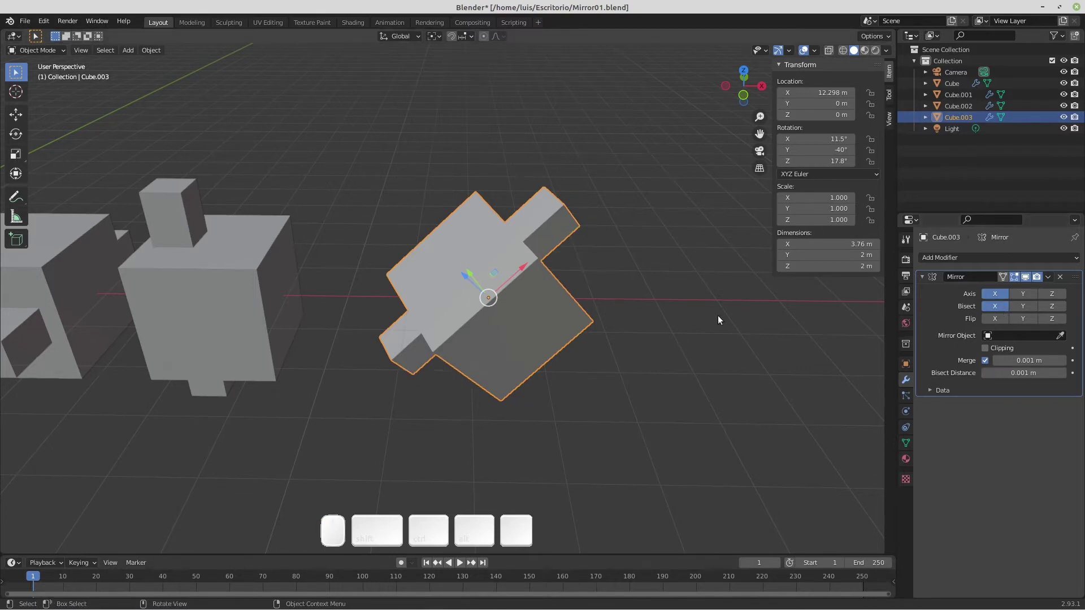
middle_drag(641, 380, 609, 340)
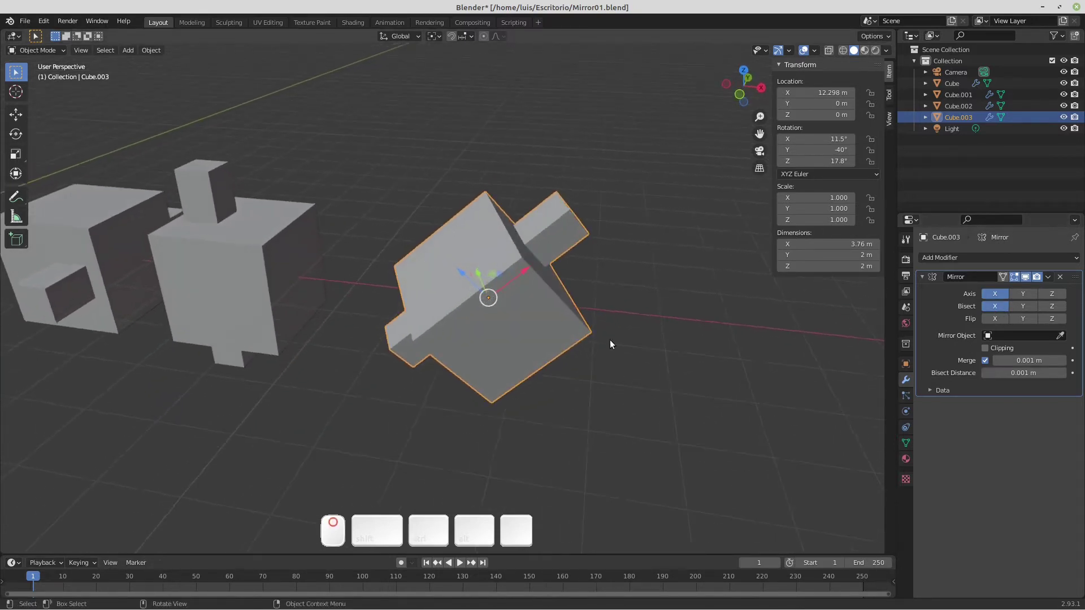
key(Tab)
key(Tab)
click(997, 319)
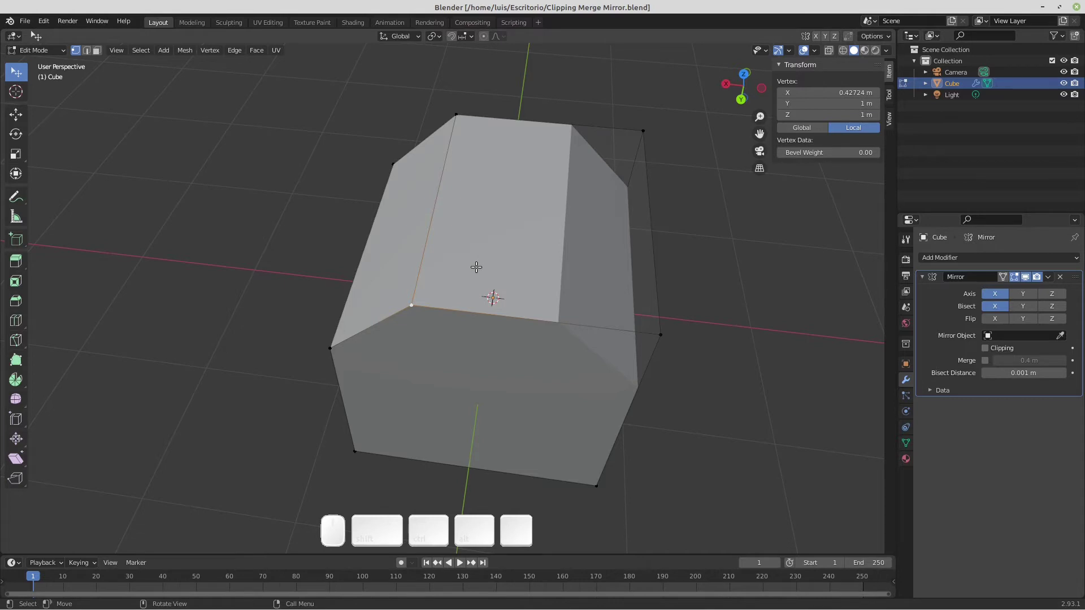
Step: Try moving the near upper vertex of the Cube along the X axis with Clipping and Merge off in the Mirror modifier
click(418, 308)
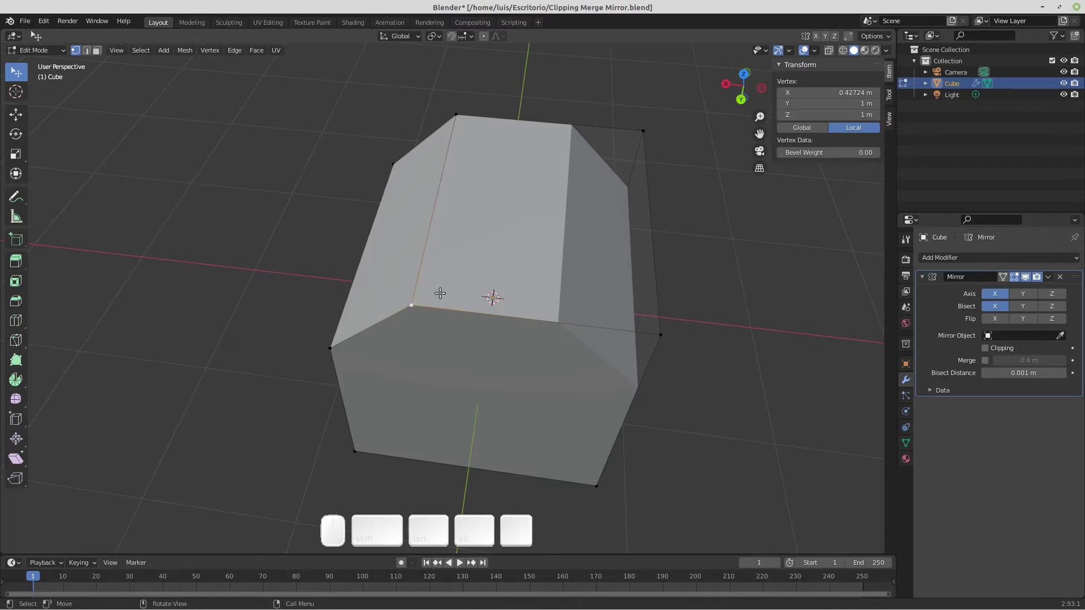
key(g)
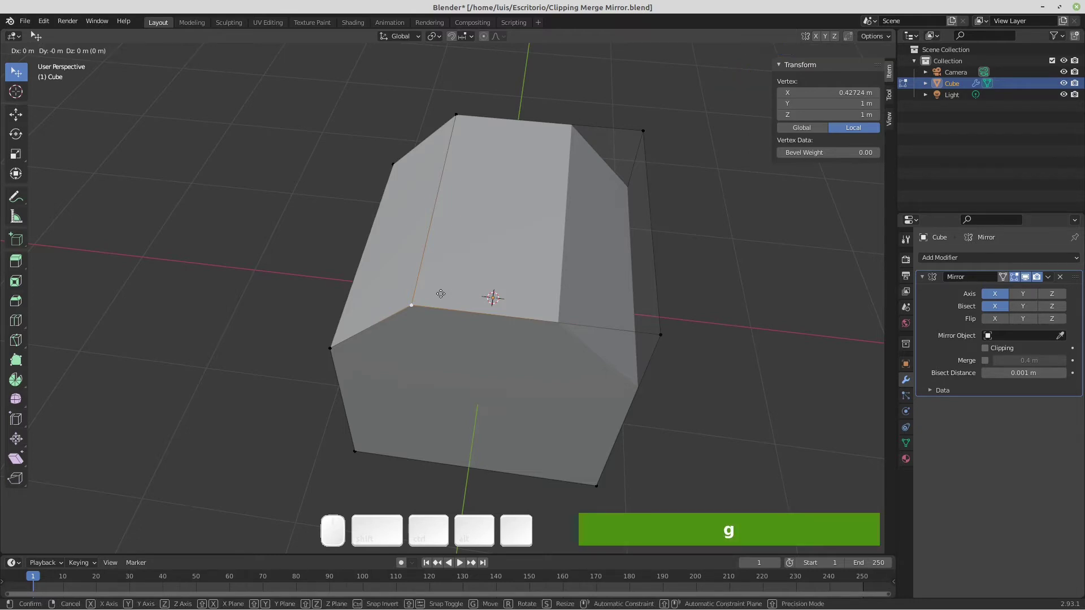
key(x)
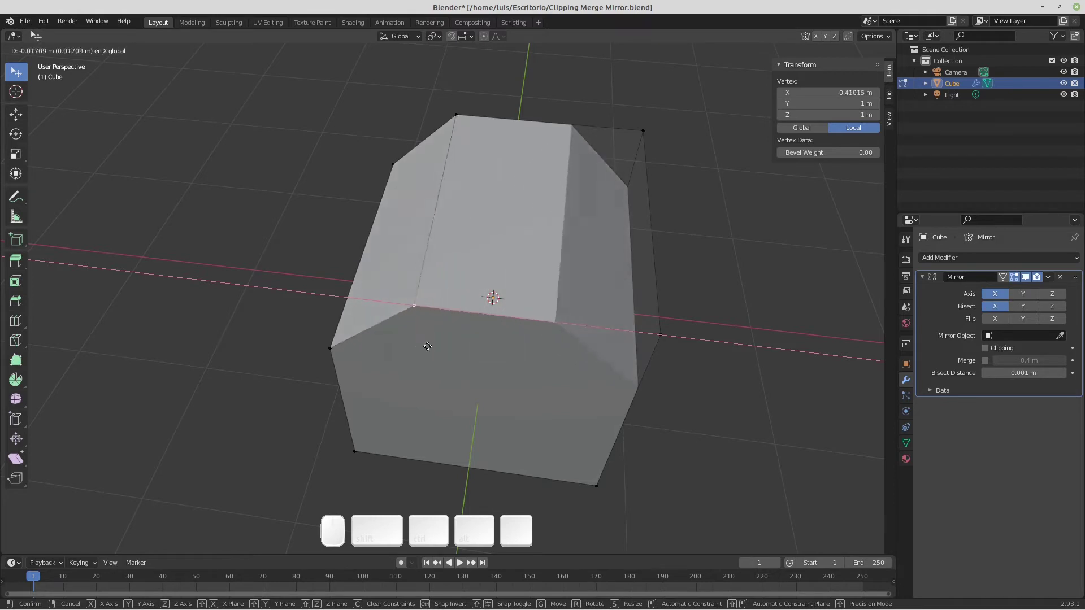
click(571, 389)
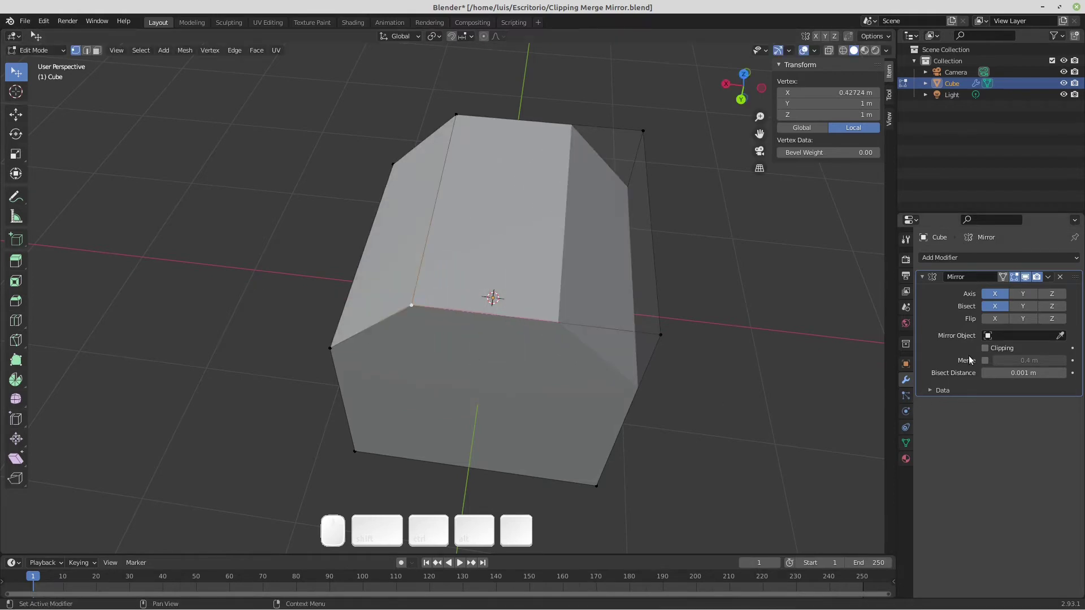
Step: Enable Clipping in the Mirror modifier and try moving the selected vertex along X against the mirror plane
click(985, 348)
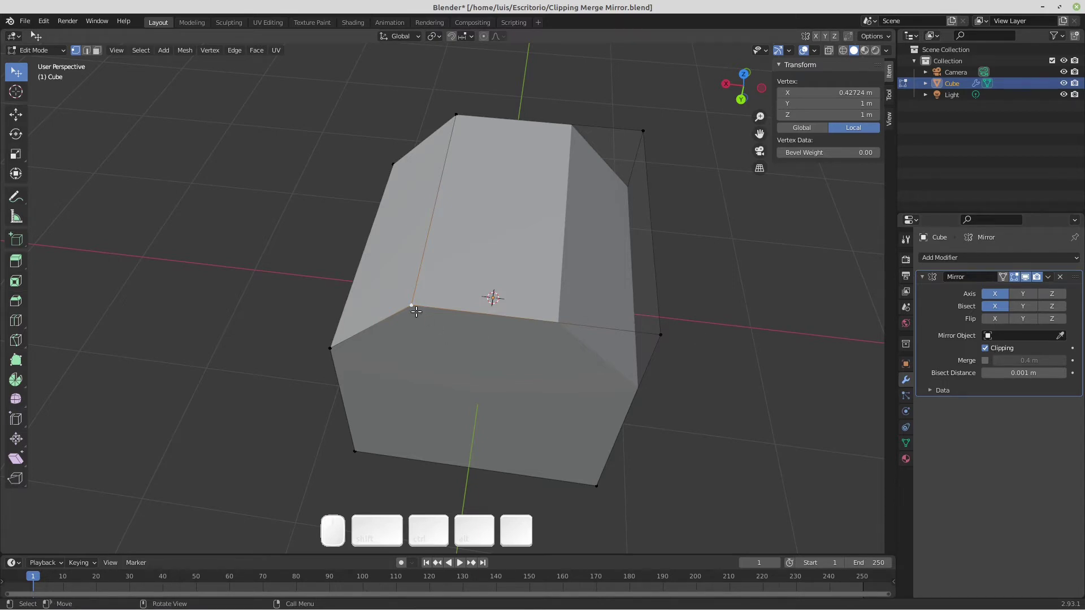
key(g)
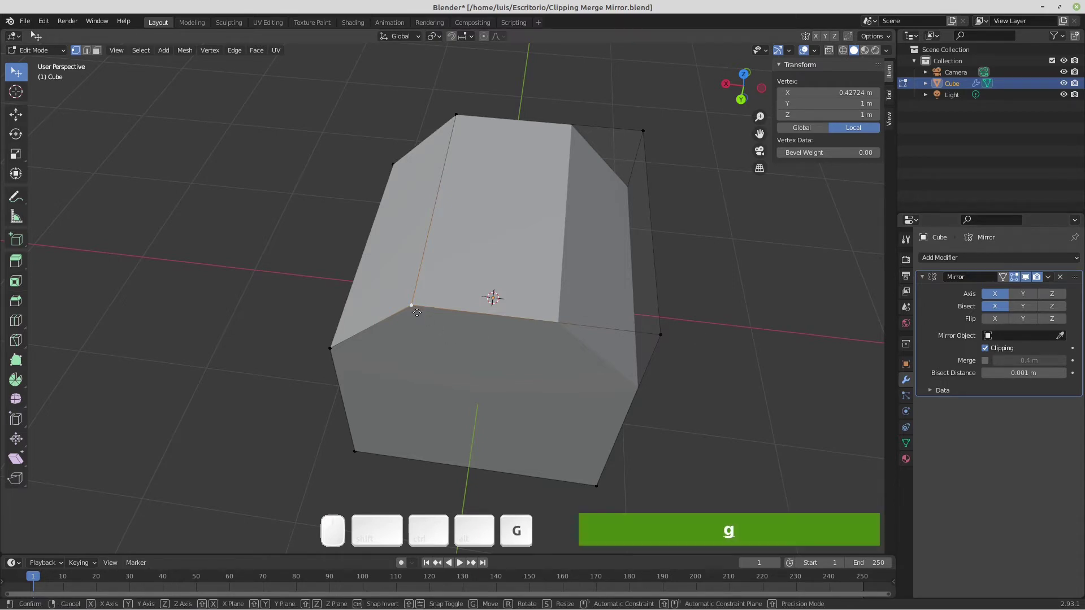
key(x)
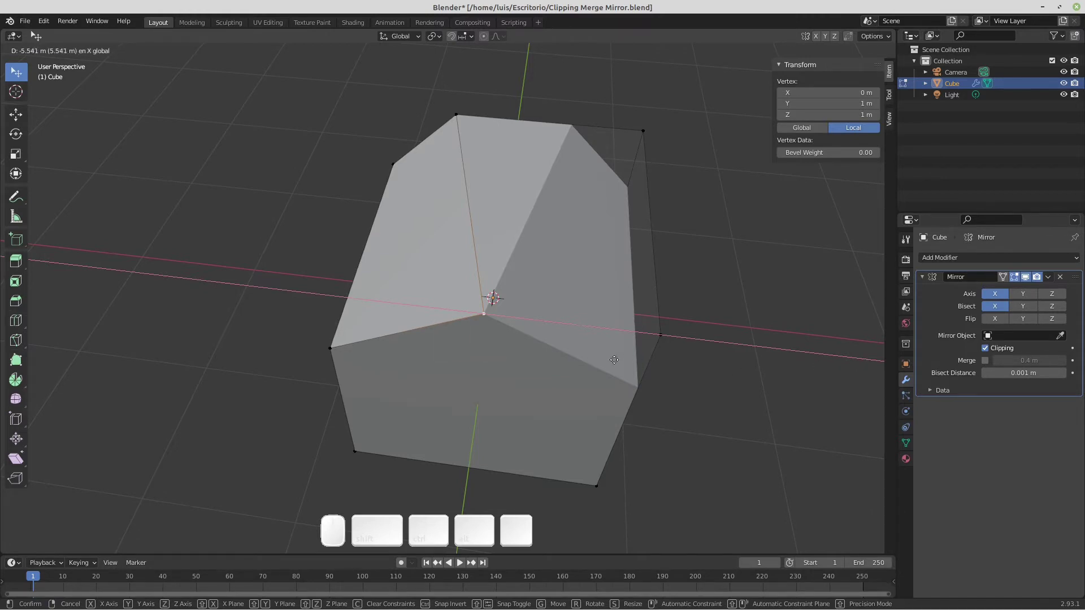
key(Escape)
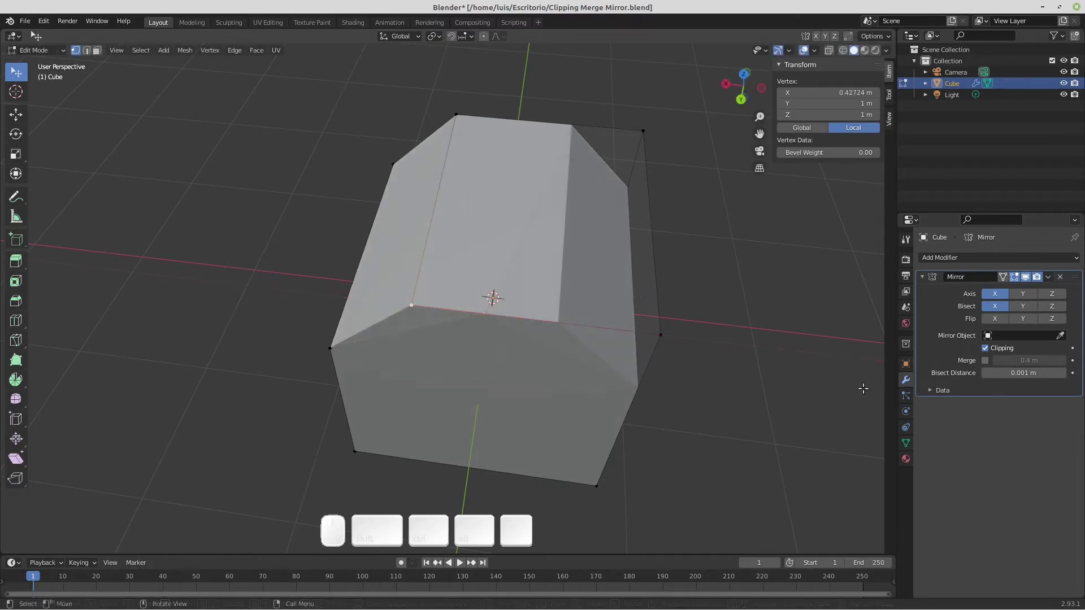
Step: Enable Merge in the Mirror modifier and set its distance to 0.001 m
click(985, 361)
click(1012, 360)
text(0)
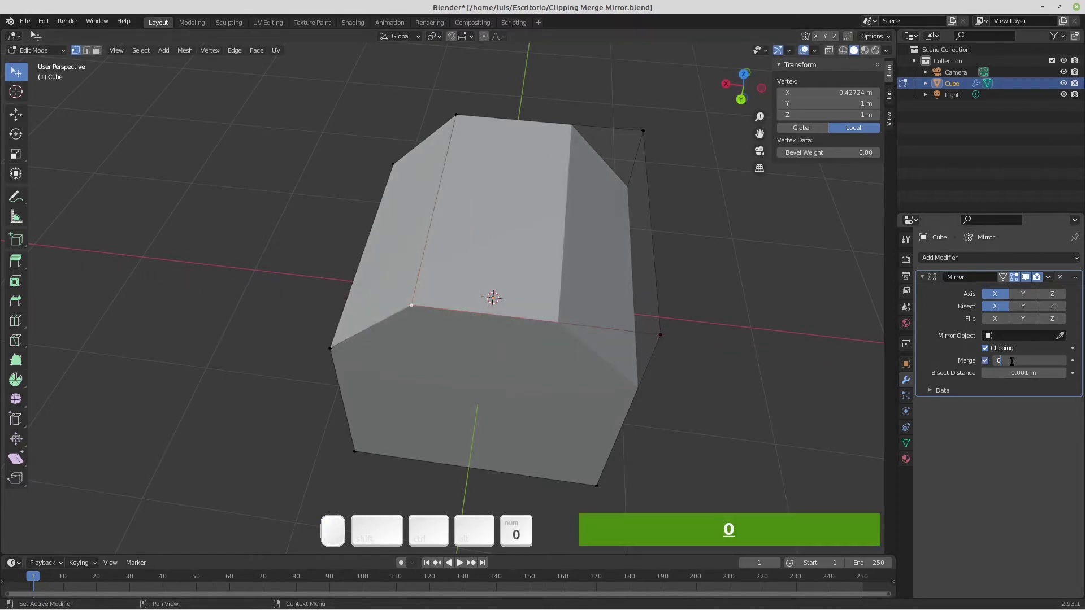
text(.001)
key(Return)
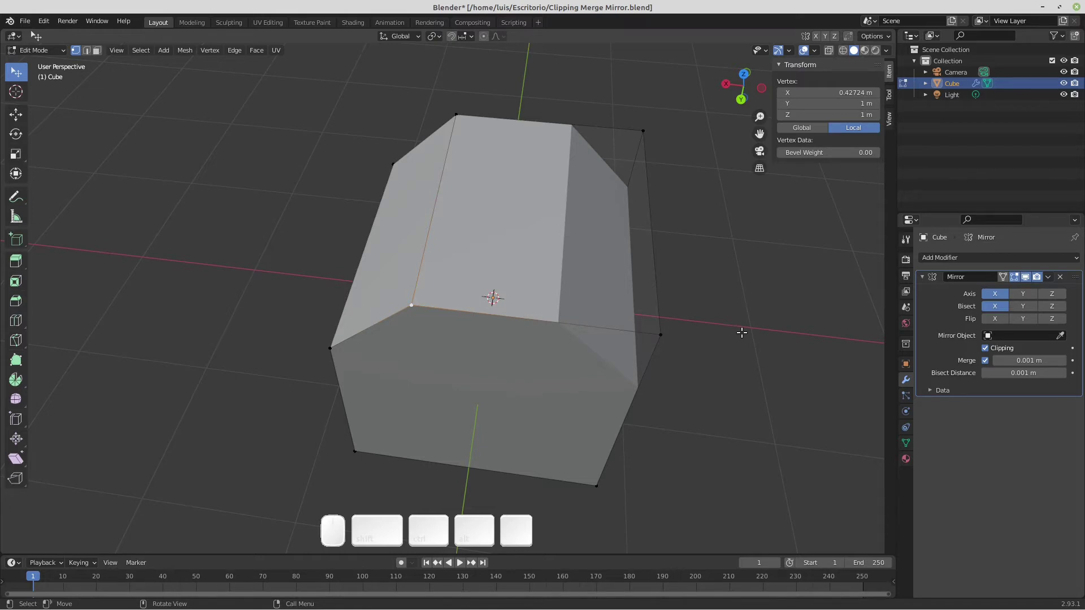
Step: Set the Merge distance to 0.1 m and move the vertex along X to about 0.04 m from the mirror plane
click(1027, 365)
text(0.)
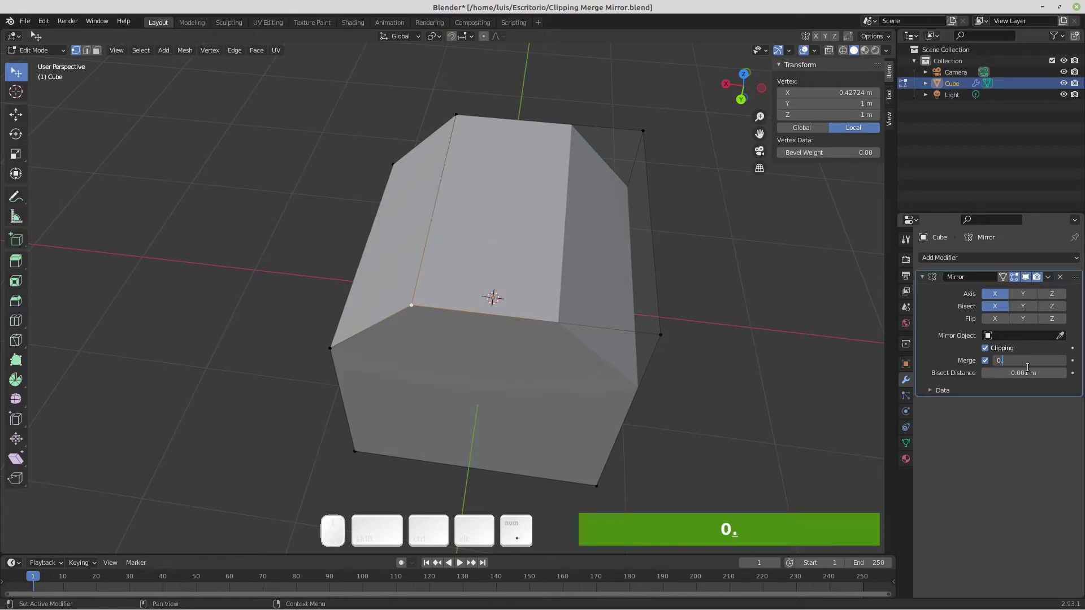
text(1)
key(Return)
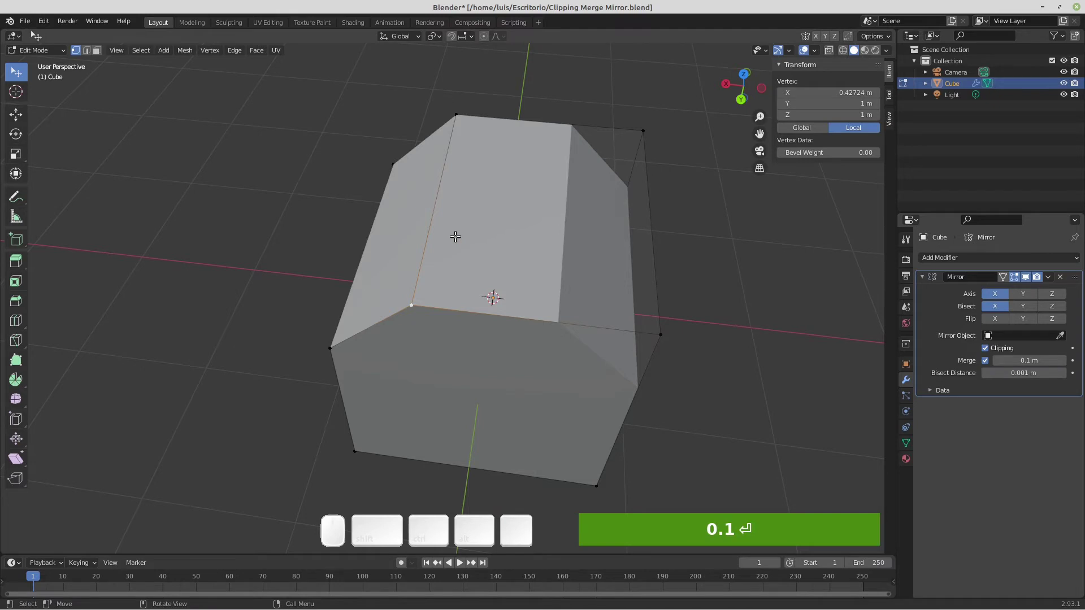
key(g)
key(x)
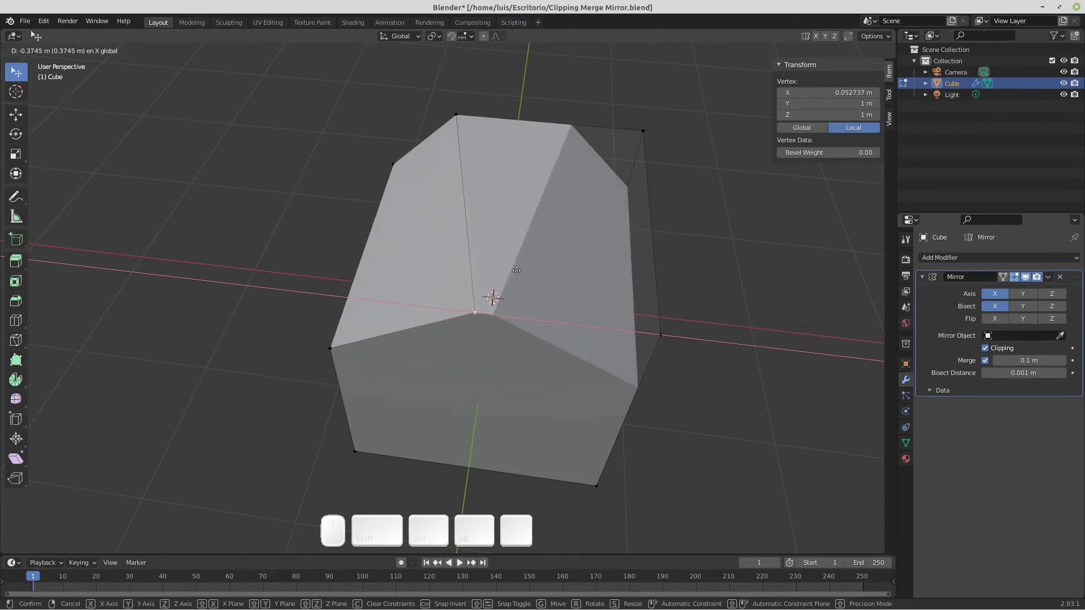
click(519, 270)
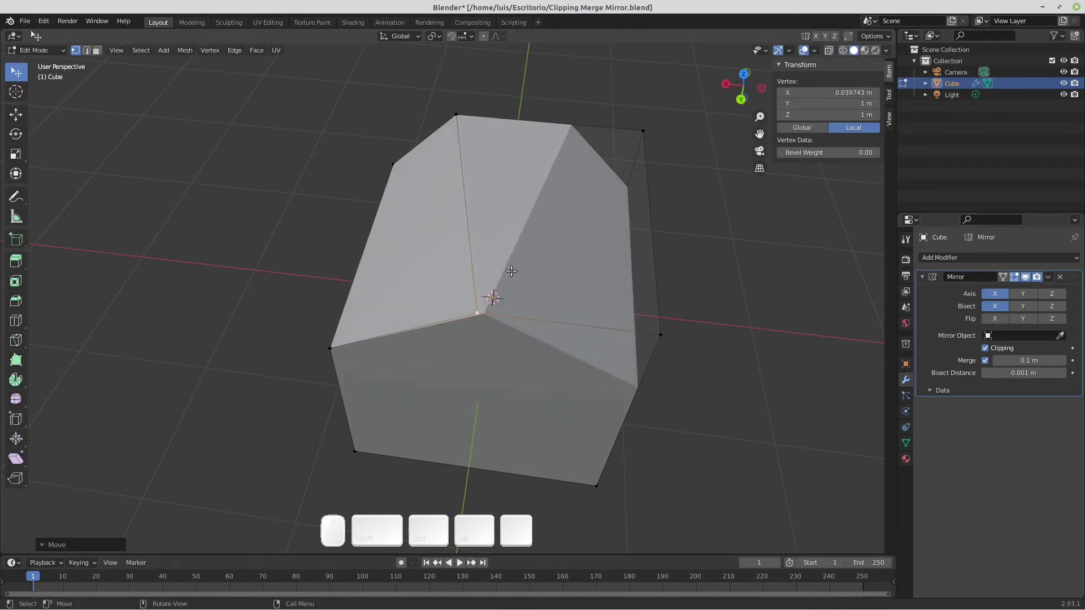
scroll(480, 321, up, 6)
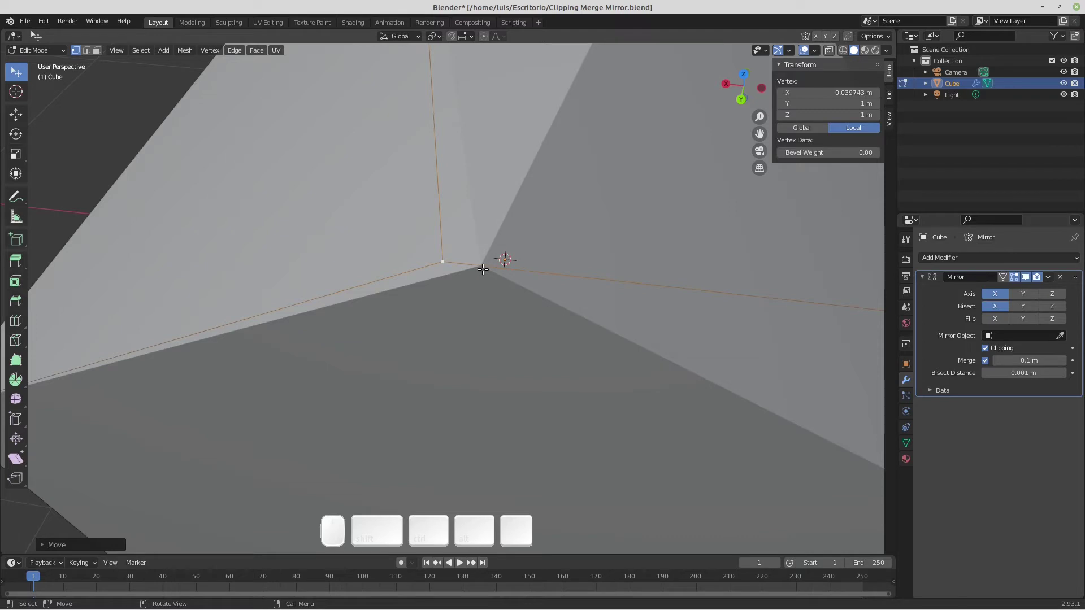
scroll(483, 270, down, 5)
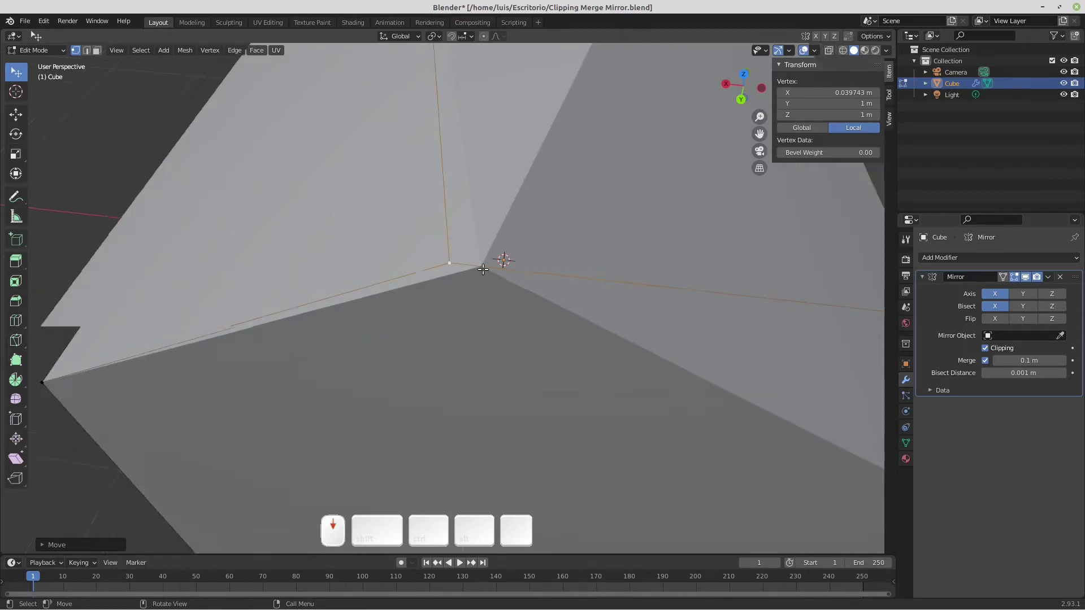
Step: Disable Merge in the Mirror modifier and set its distance to 0.3 m
click(986, 360)
click(1014, 360)
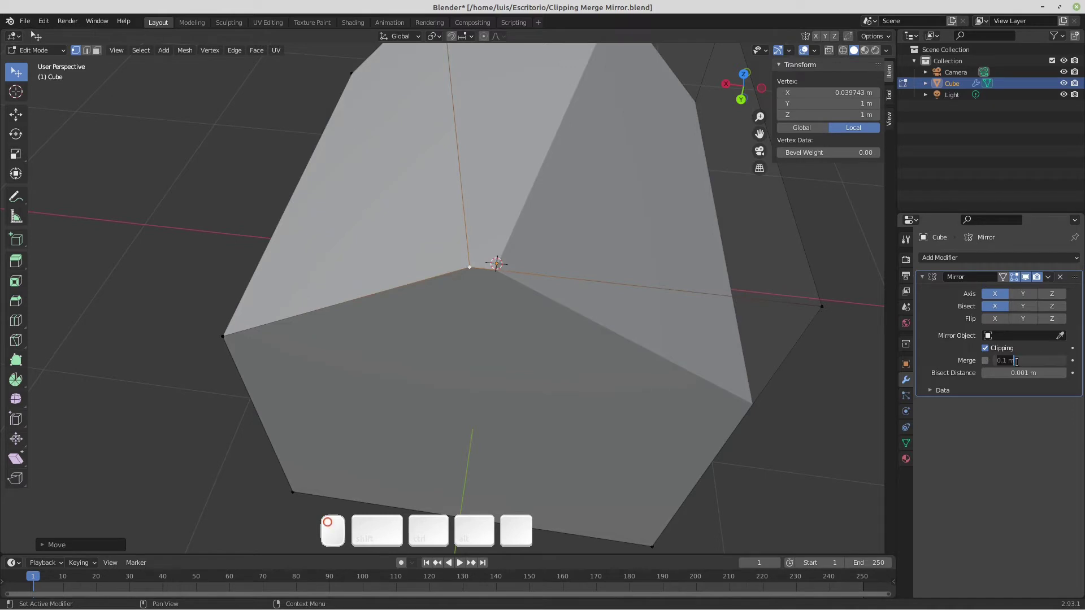
text(0.)
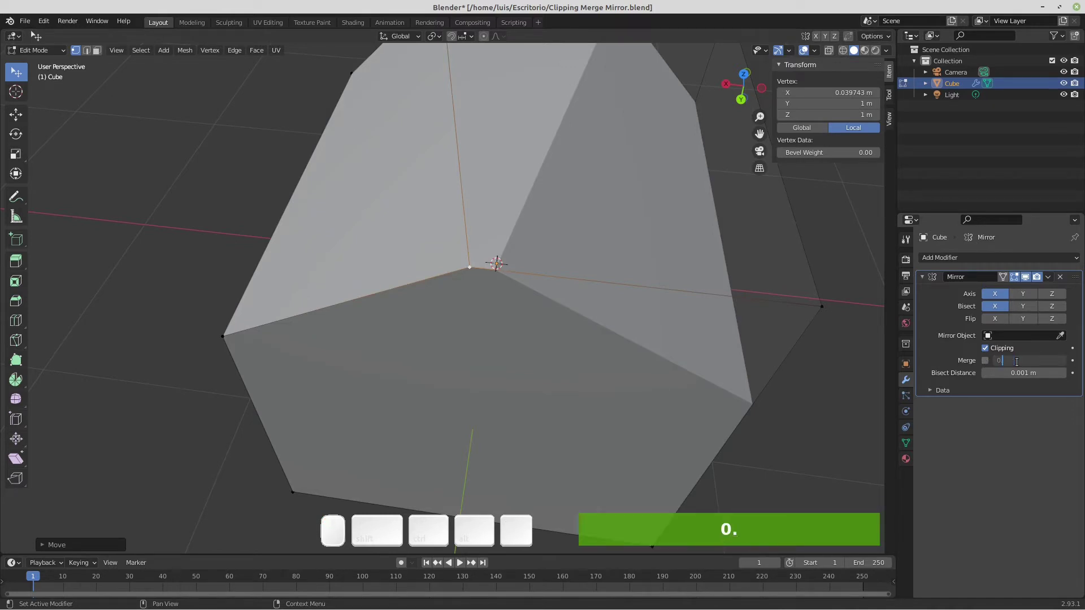
text(3)
key(Return)
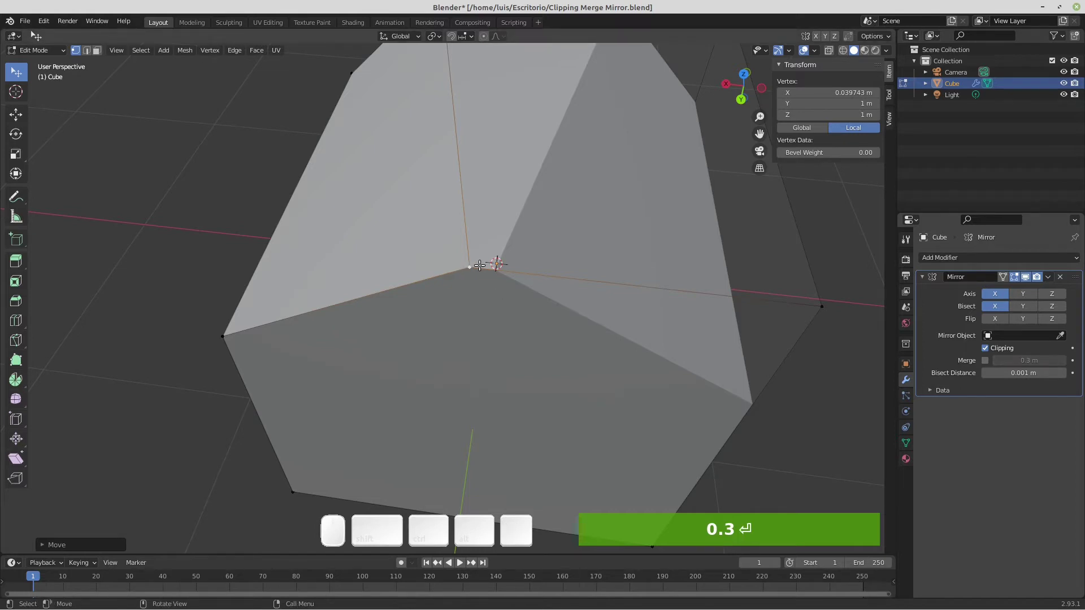
key(g)
key(x)
right_click(419, 252)
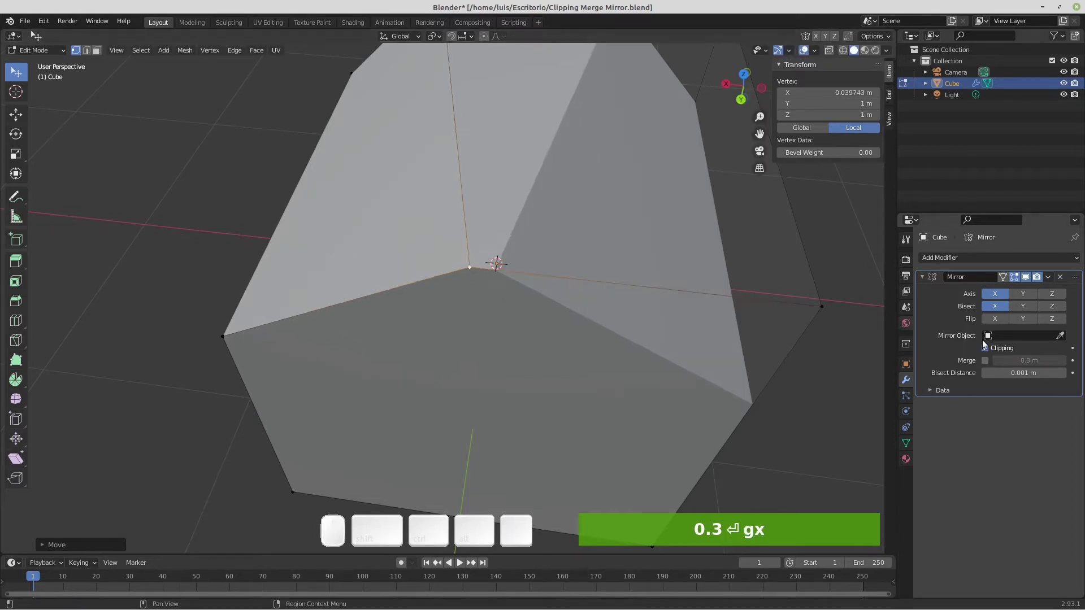
Step: Disable Clipping and move the vertex along X away from the mirror plane to about 0.35 m
click(985, 348)
key(g)
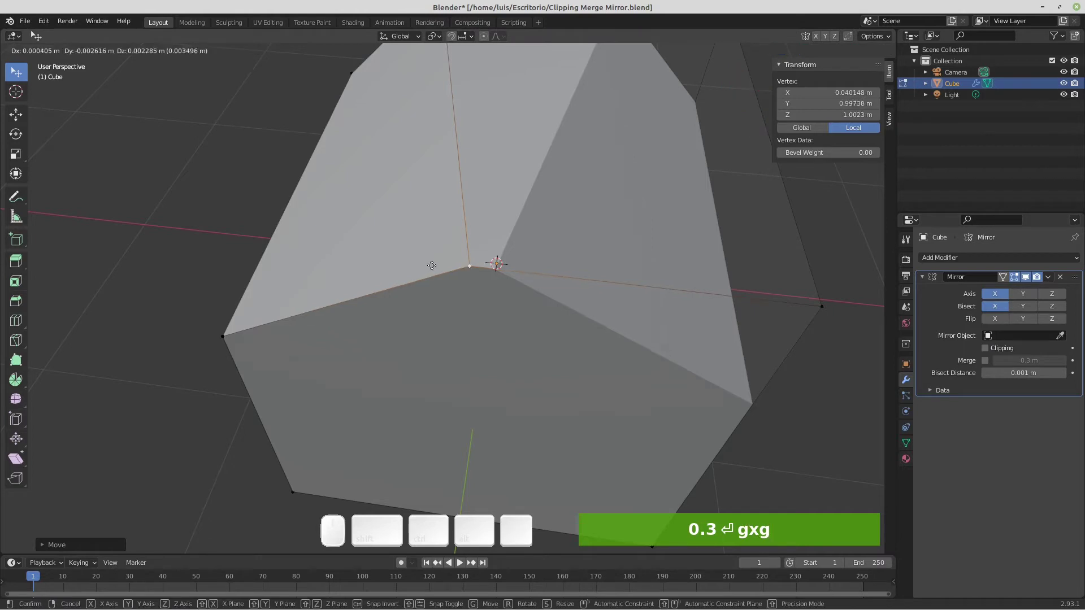
key(x)
click(348, 254)
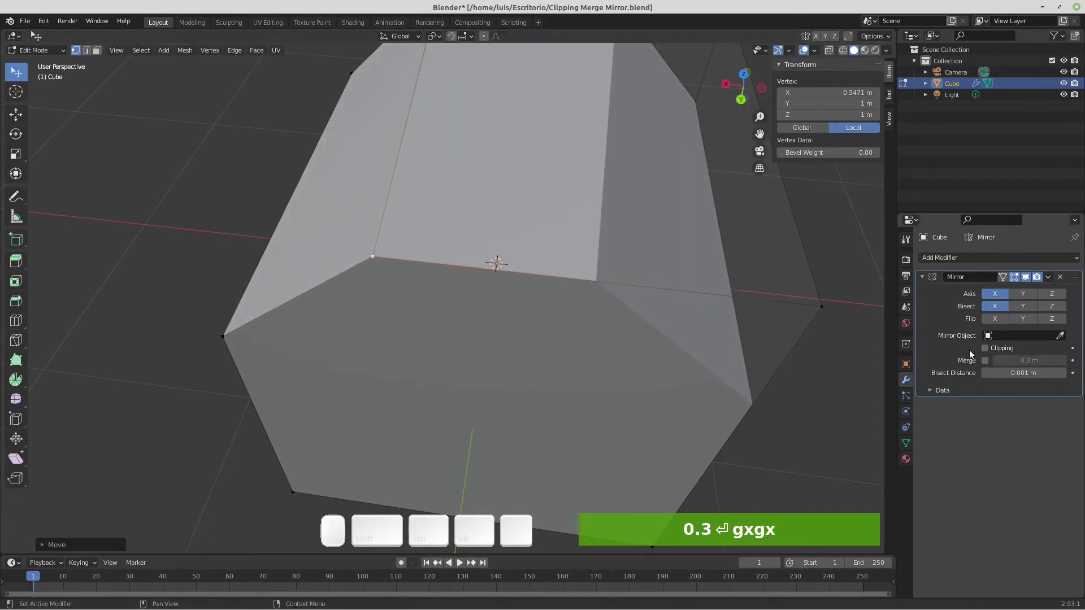
Step: Enable Merge and move the vertex along X toward the mirror plane to about 0.14 m
click(985, 361)
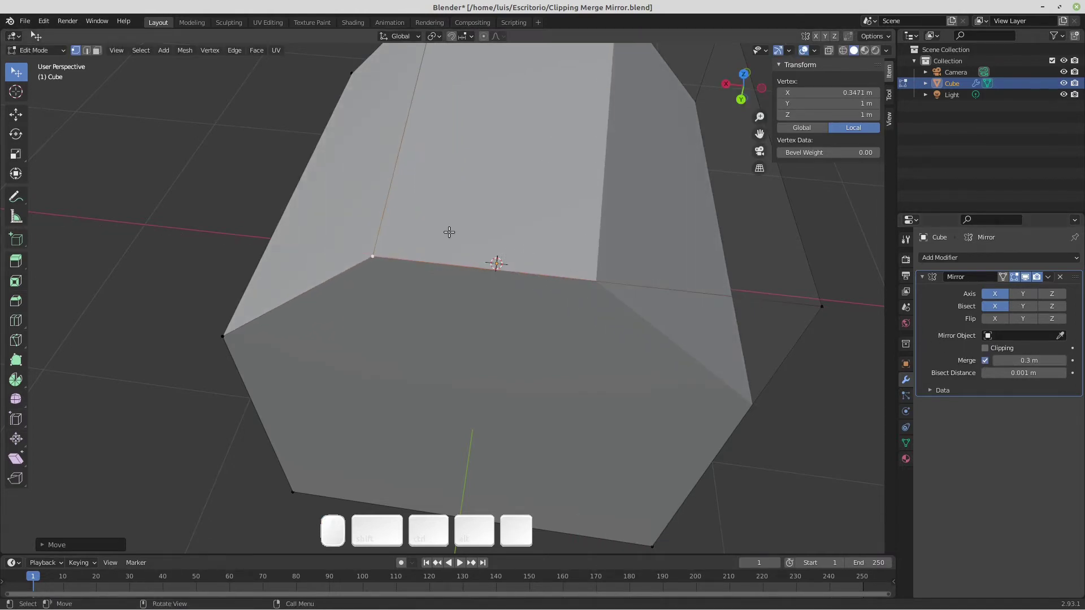
key(g)
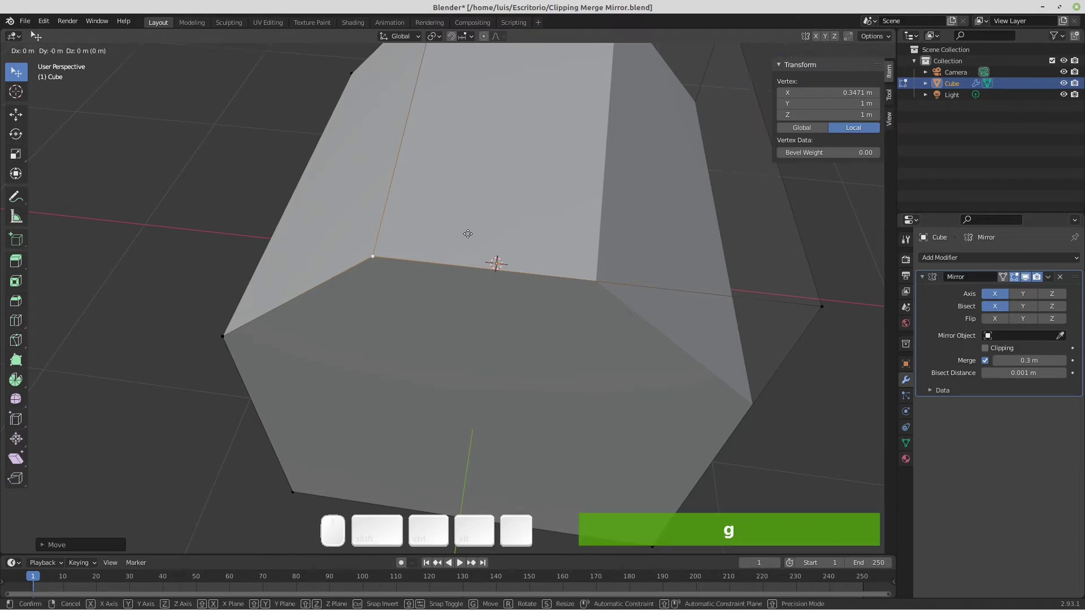
key(x)
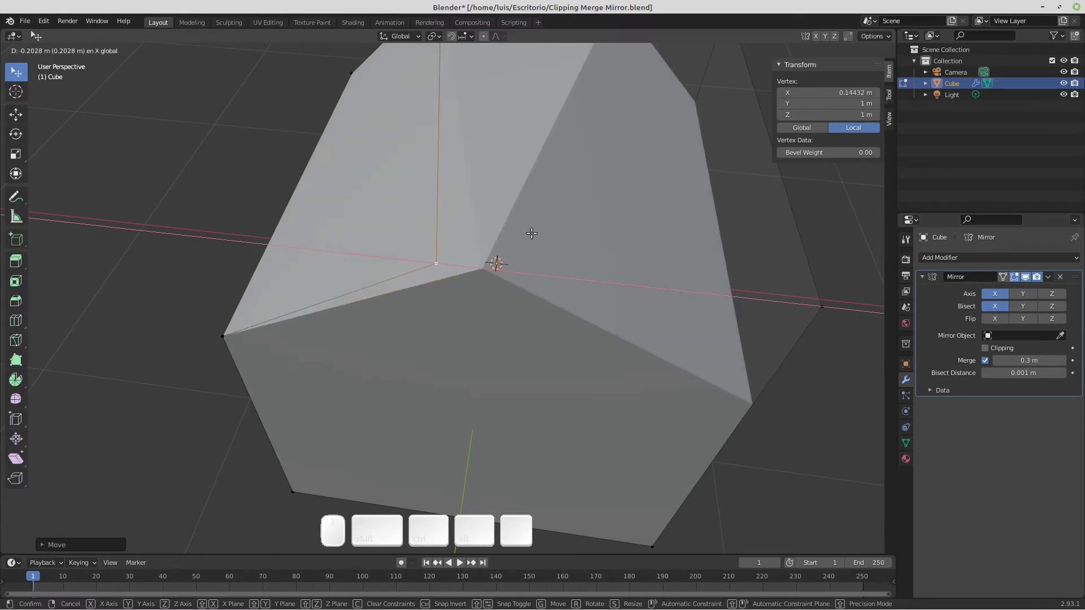
click(528, 233)
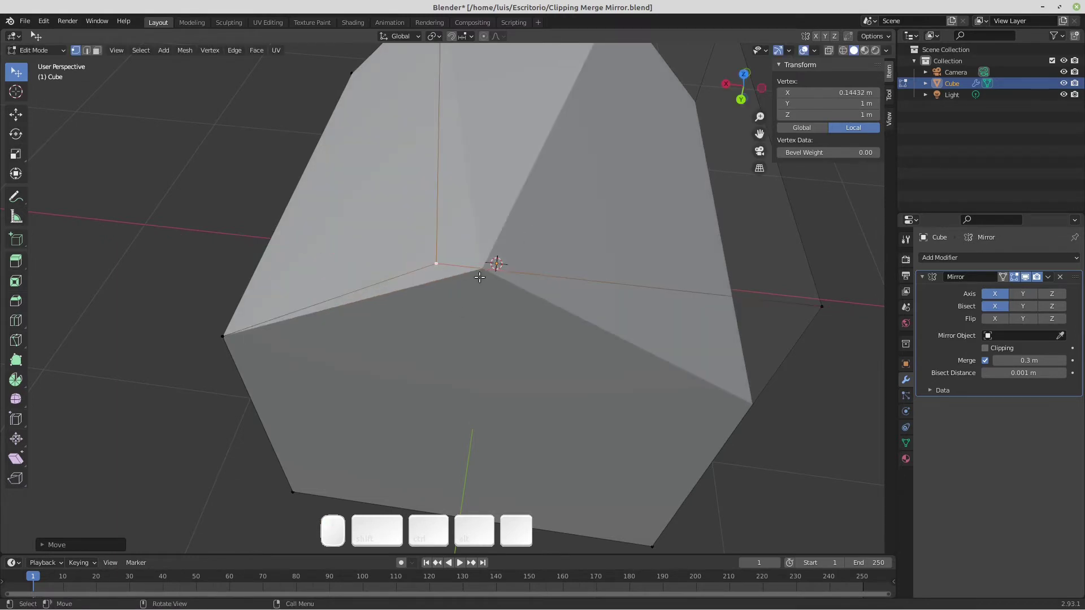
middle_drag(492, 315, 487, 260)
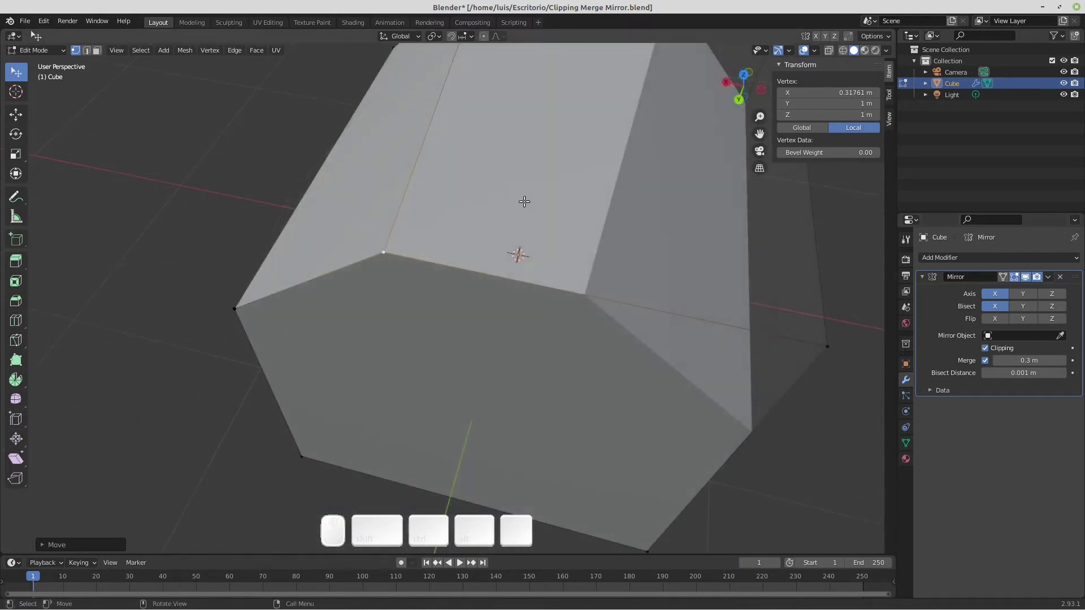
Step: Move the vertex along X onto the mirror plane at 0 m with Clipping and Merge on, and inspect the joined corner
key(g)
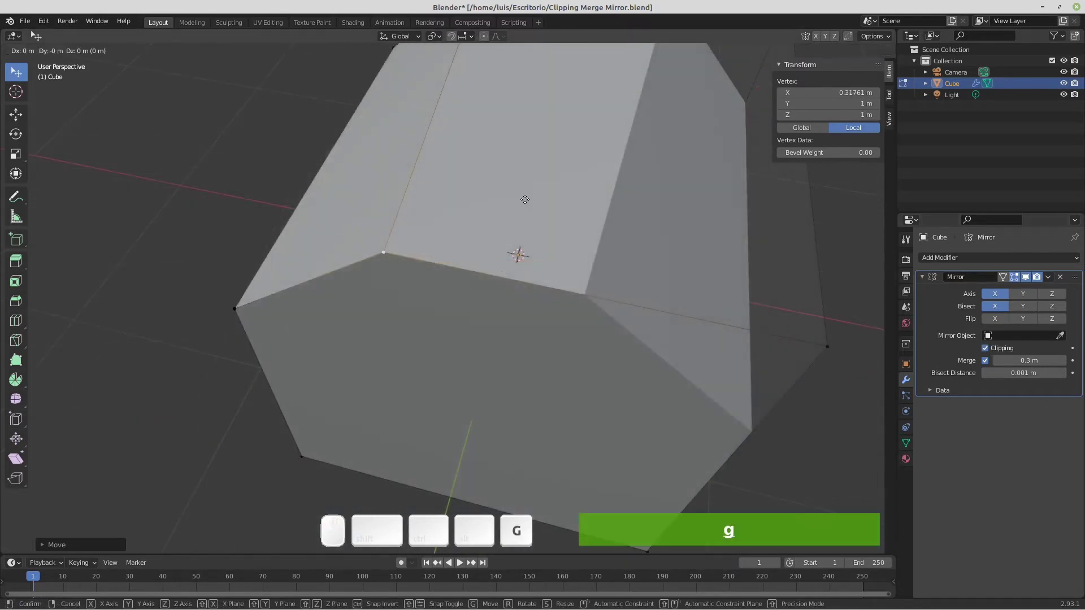
key(x)
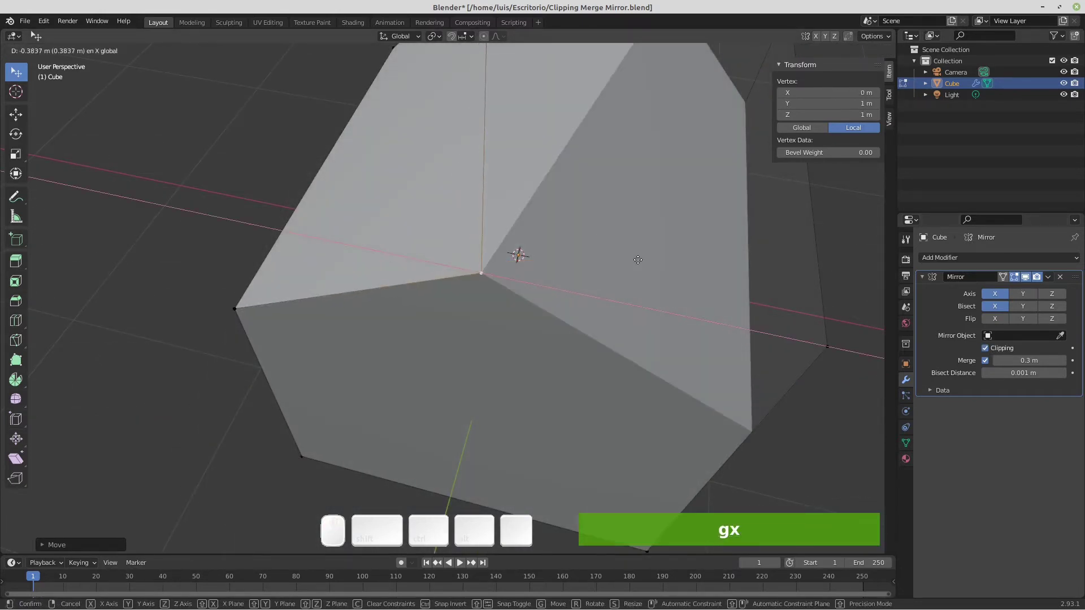
click(637, 259)
middle_drag(534, 302, 500, 280)
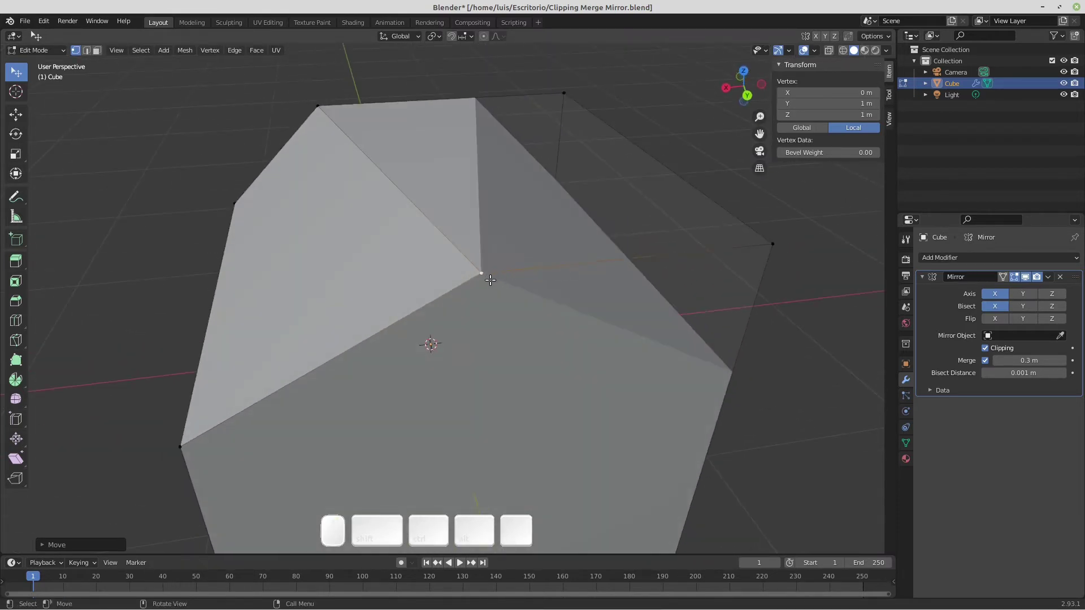
click(488, 285)
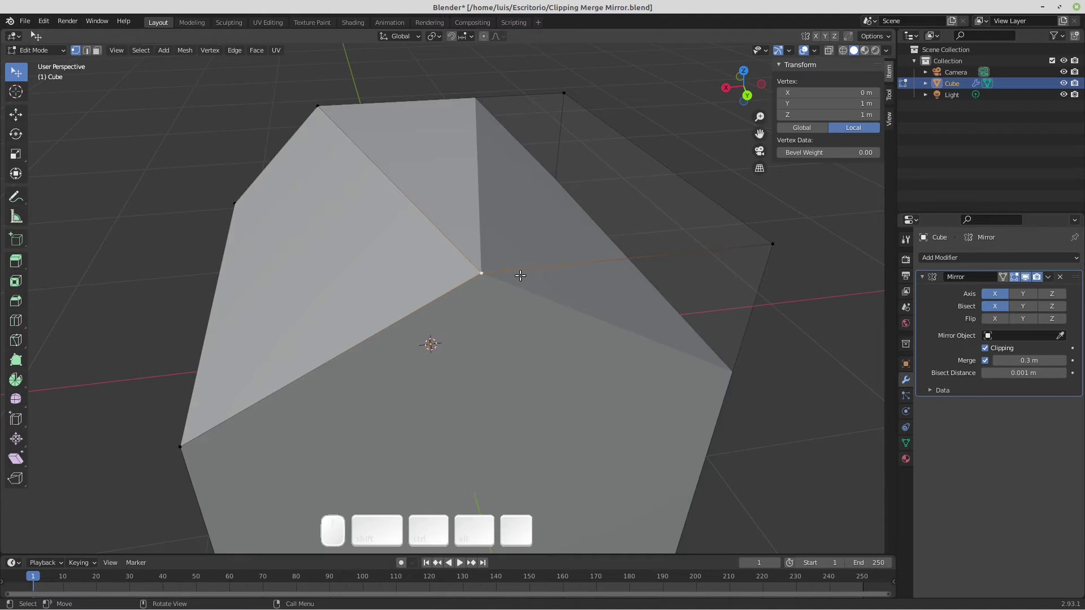
Step: Try to move the vertex along X away from the mirror plane with Clipping and Merge enabled
key(g)
key(x)
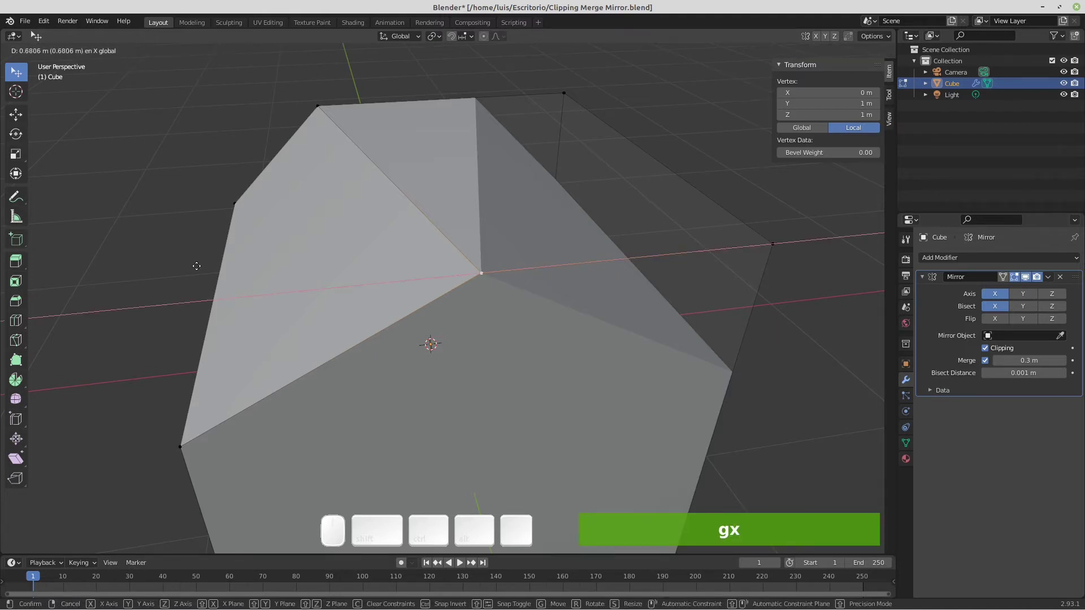
click(362, 243)
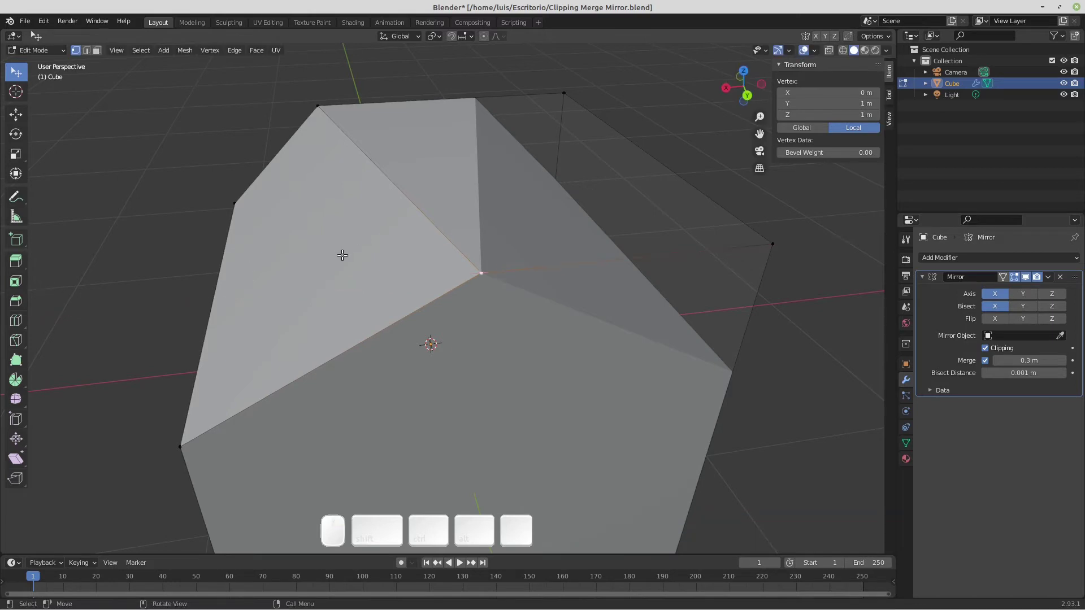
Step: Disable Clipping and Merge in the Mirror modifier and move the vertex lying on the mirror plane along X
click(986, 349)
click(988, 360)
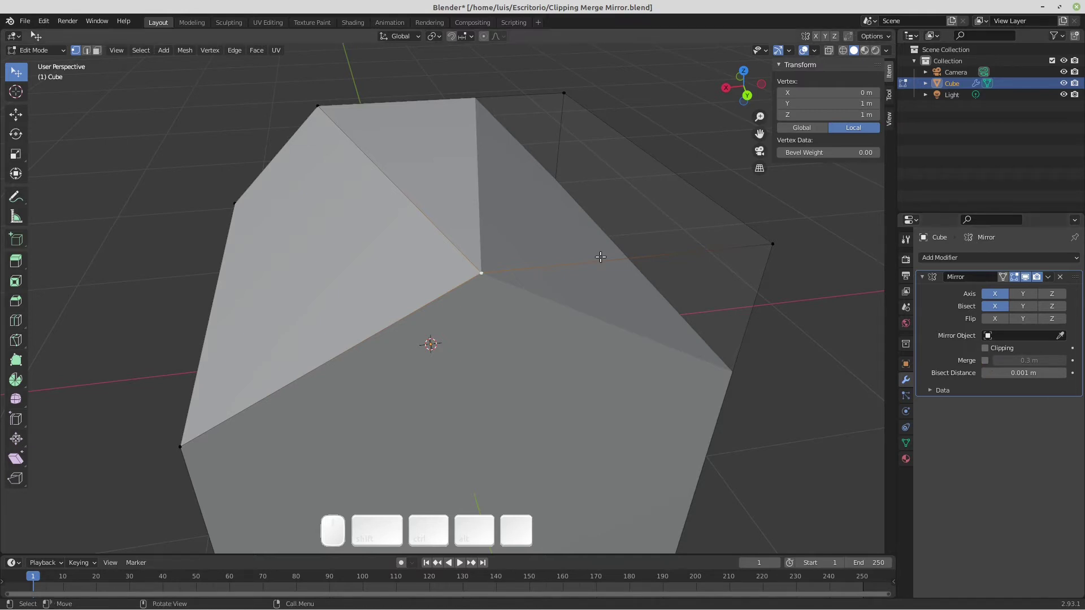
key(g)
key(x)
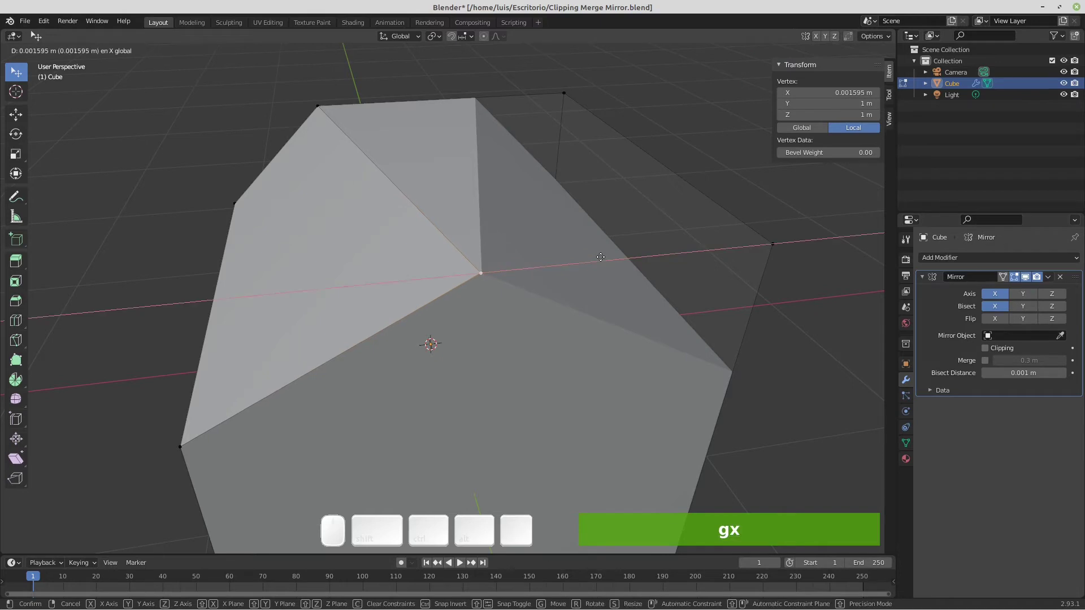
click(586, 191)
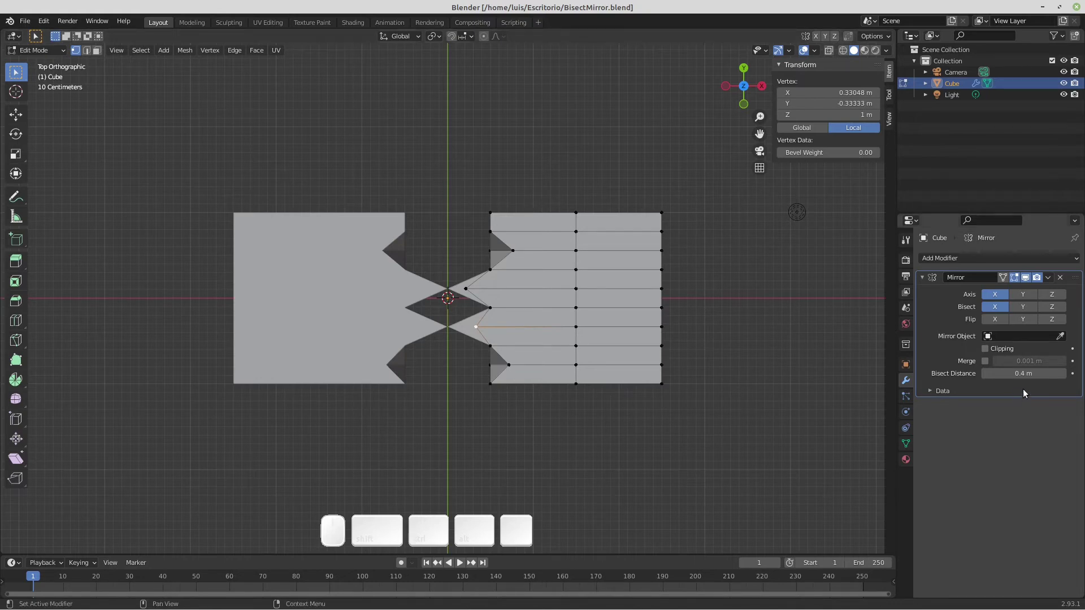
Step: Set the Mirror modifier's Bisect Distance to 0.1 m and increase it to 0.2 m to compare the cuts
click(1005, 376)
text(0.1)
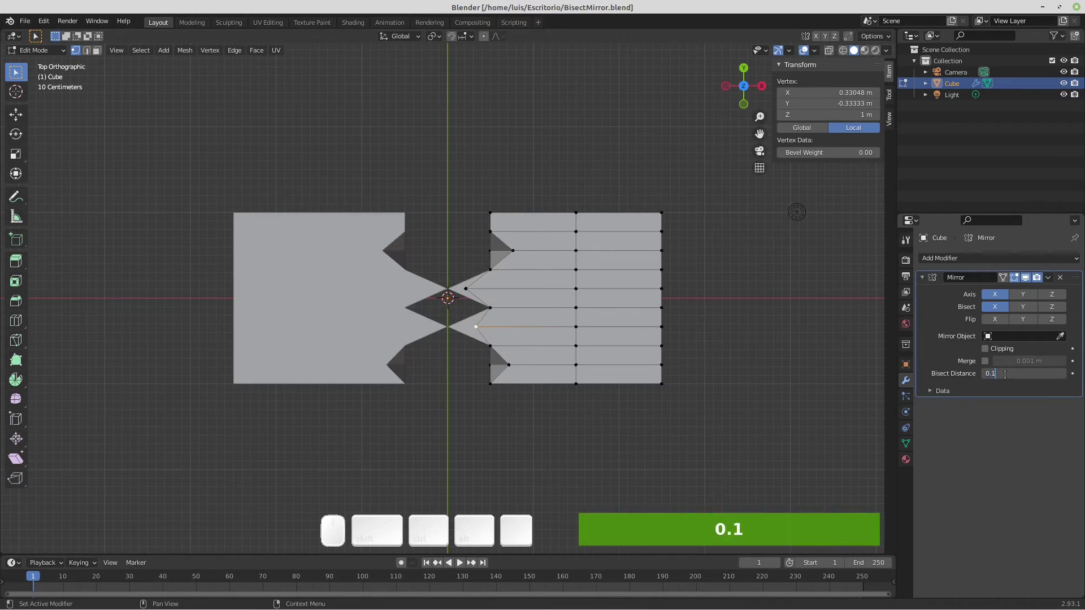
key(Return)
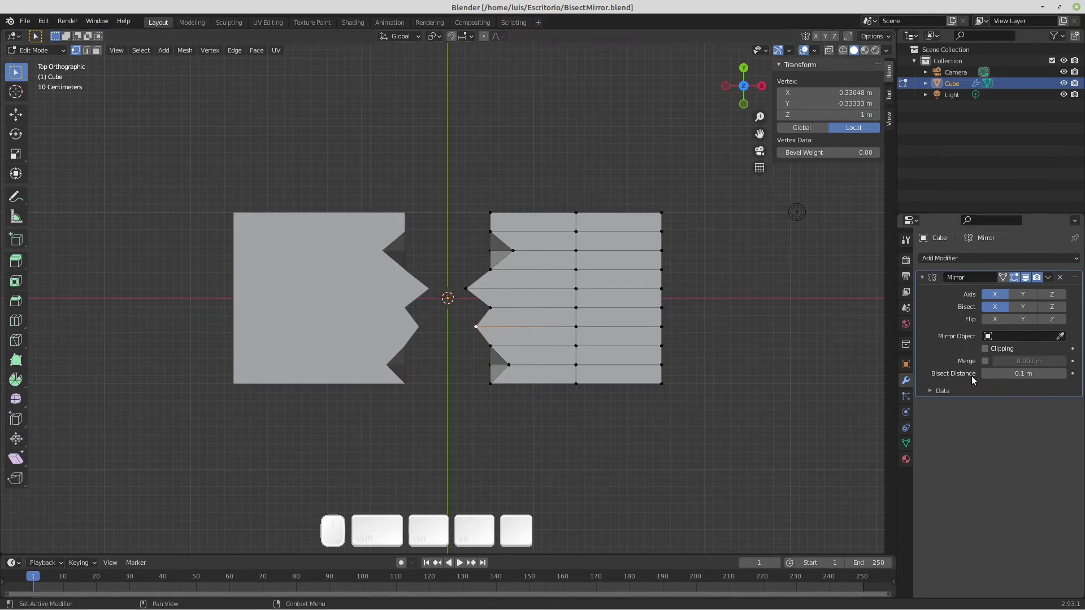
click(1010, 377)
text(.2)
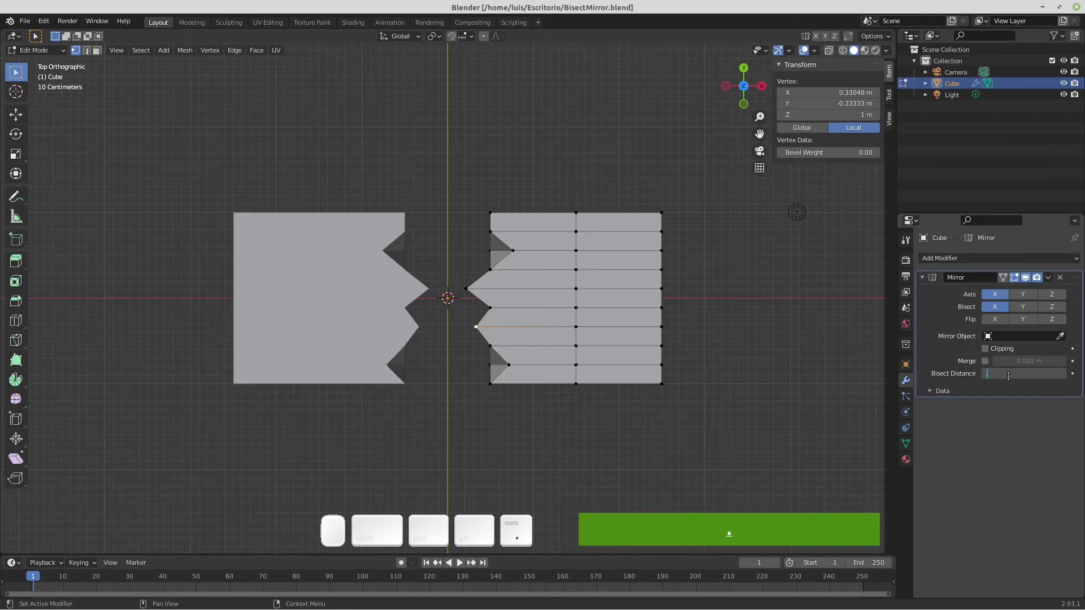
key(Return)
Step: Raise the Bisect Distance to 0.3 m and on to 0.4 m to compare how the inner vertices are cut
click(1007, 376)
text(.3)
key(Return)
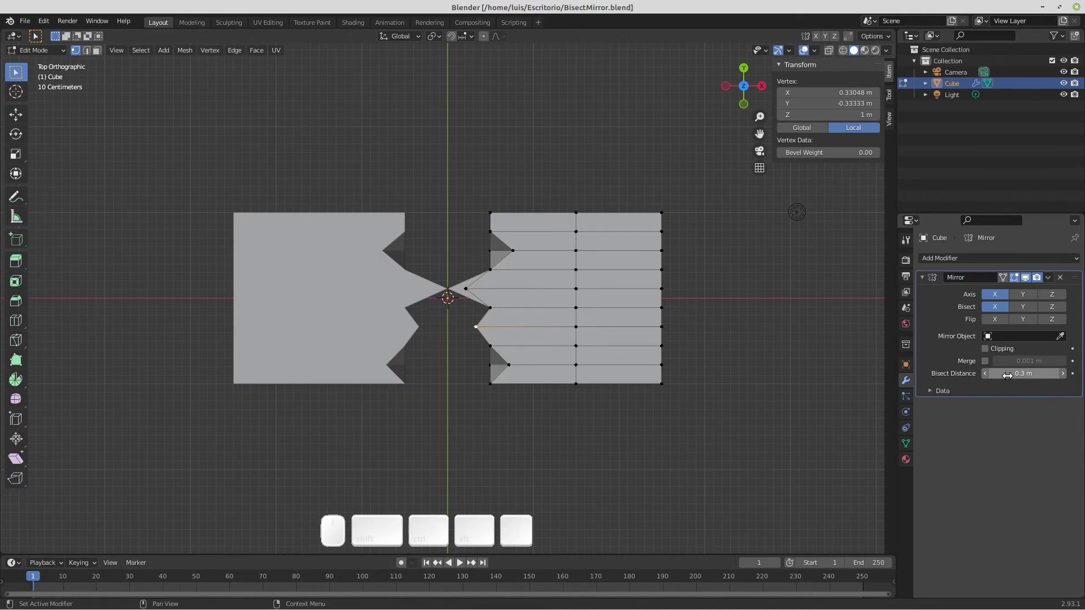
click(1008, 374)
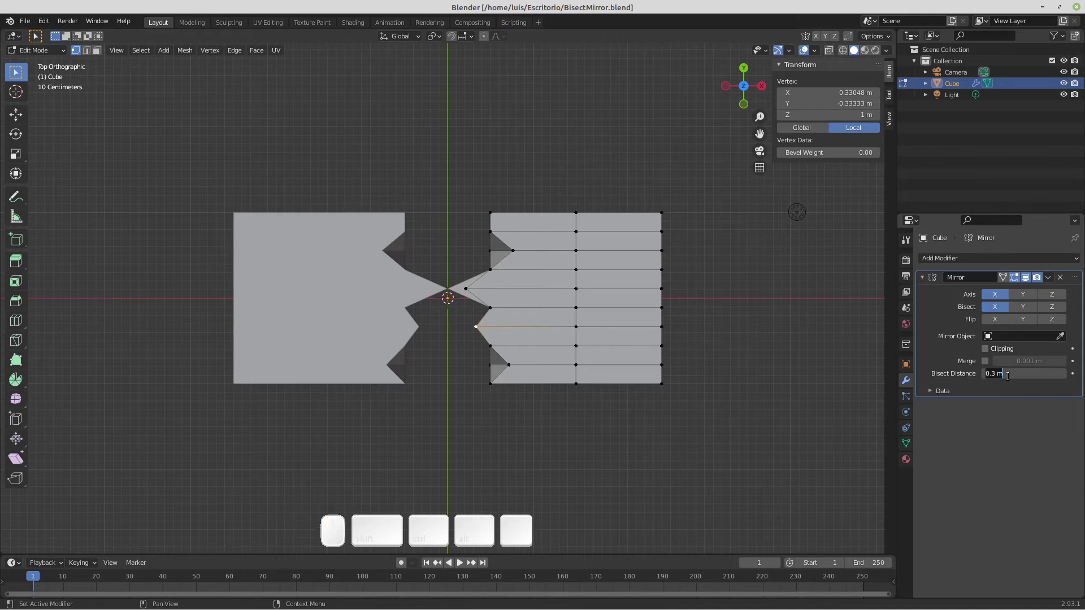
text(.4)
key(Return)
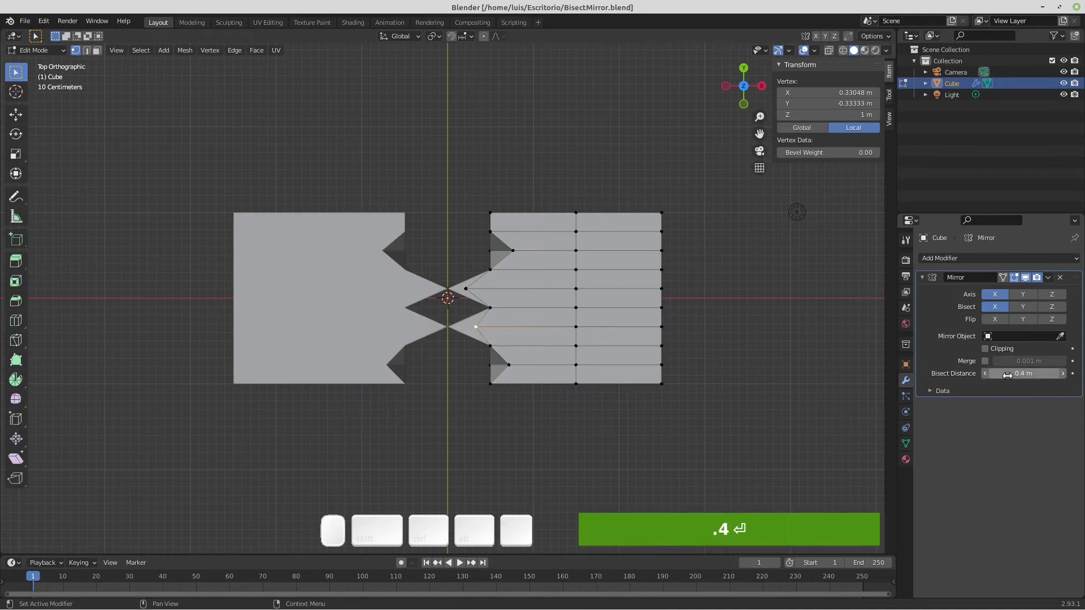
Step: Raise the Bisect Distance to 0.5 m and on to 0.6 m to compare the mirrored halves
click(1008, 374)
text(.5)
key(Return)
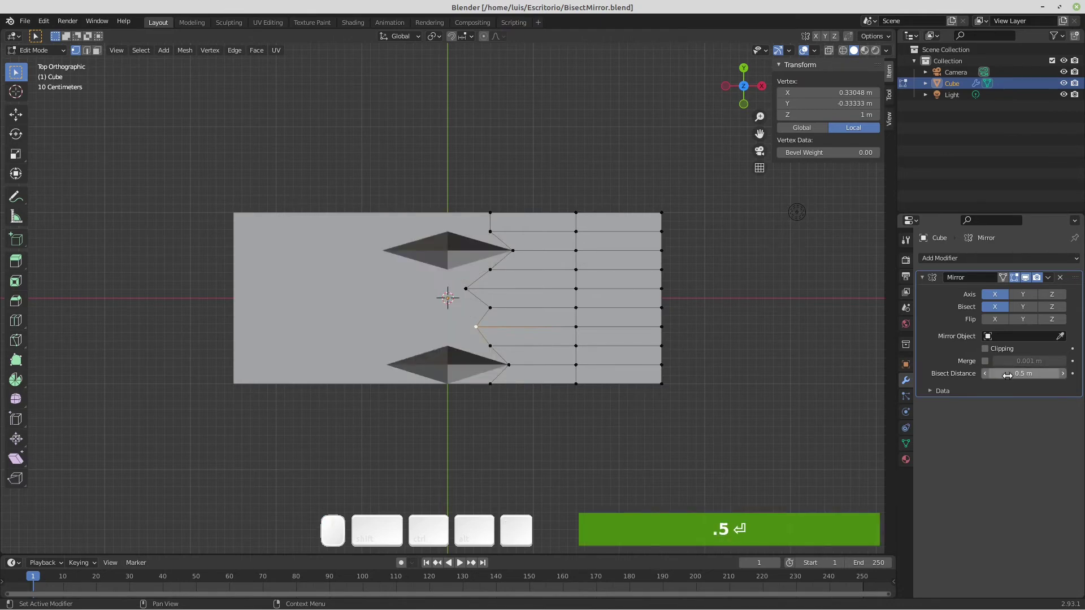
click(1007, 374)
text(.6)
key(Return)
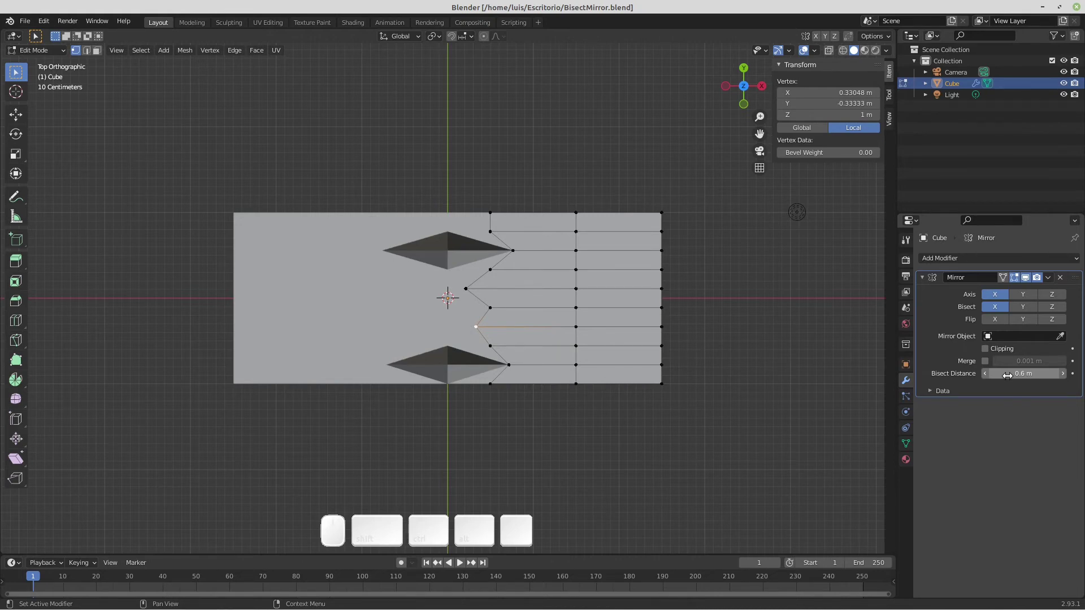
Step: Set the Mirror modifier's Bisect Distance to 0.001 m
click(1007, 374)
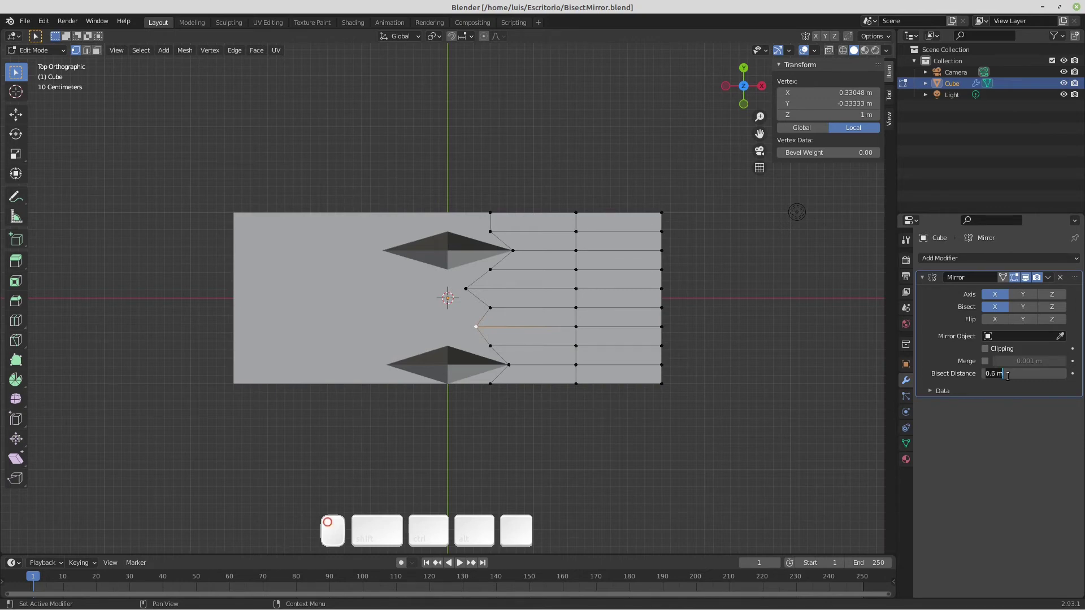
text(0.00)
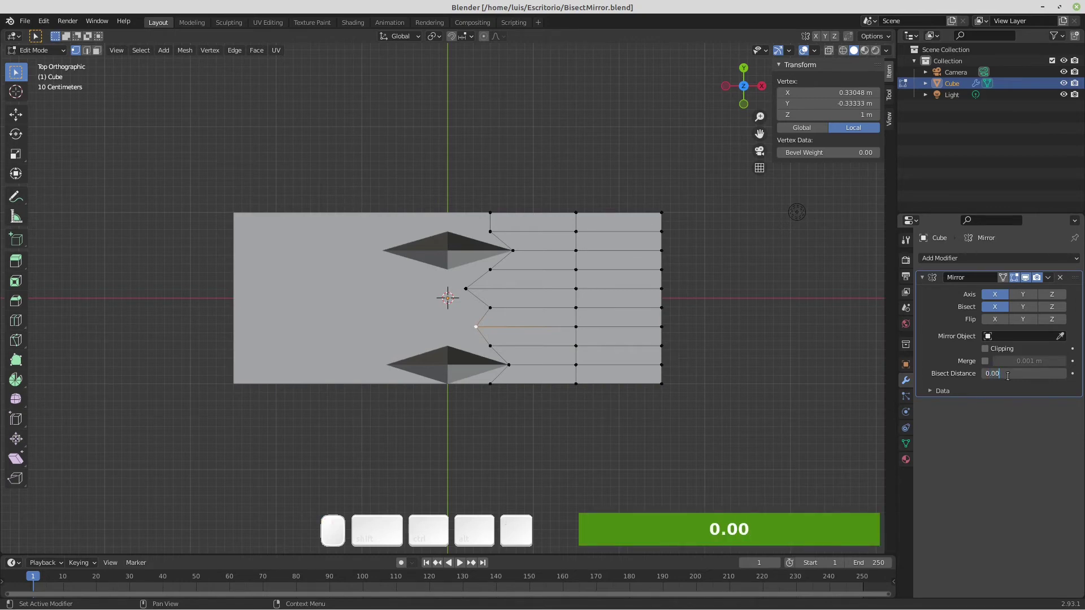
text(1)
key(Return)
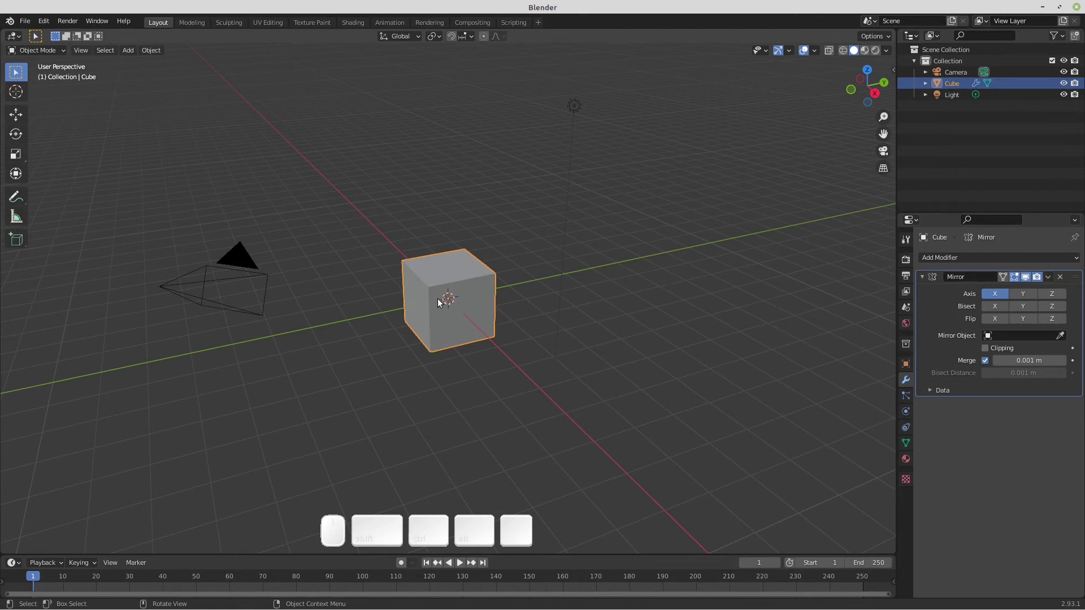
Step: Enter Edit Mode on the cube and add one centred loop cut dividing it into two halves along X
middle_drag(439, 294, 481, 277)
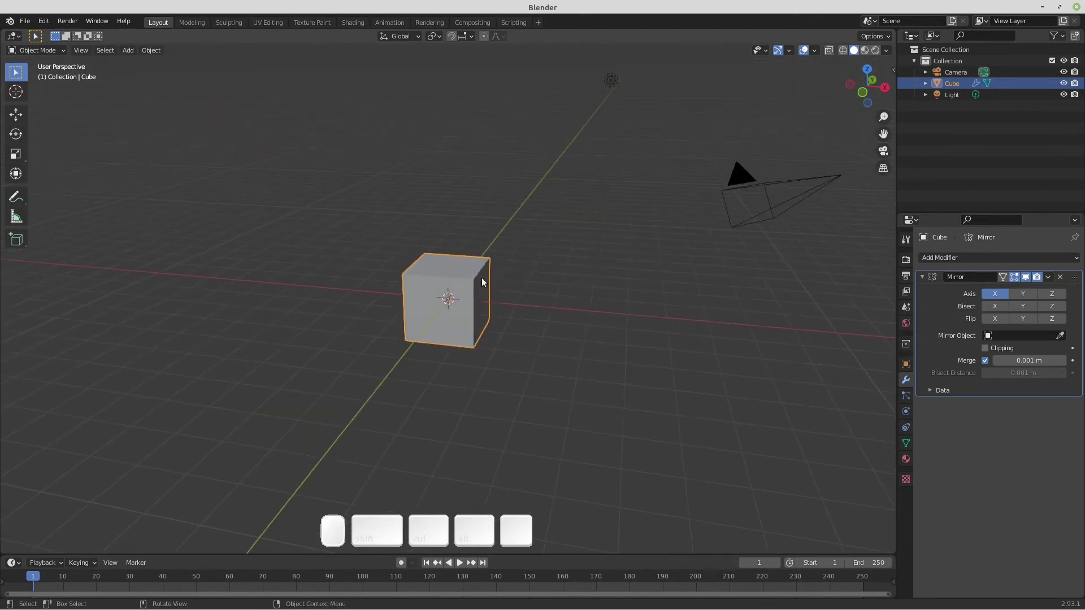
key(Tab)
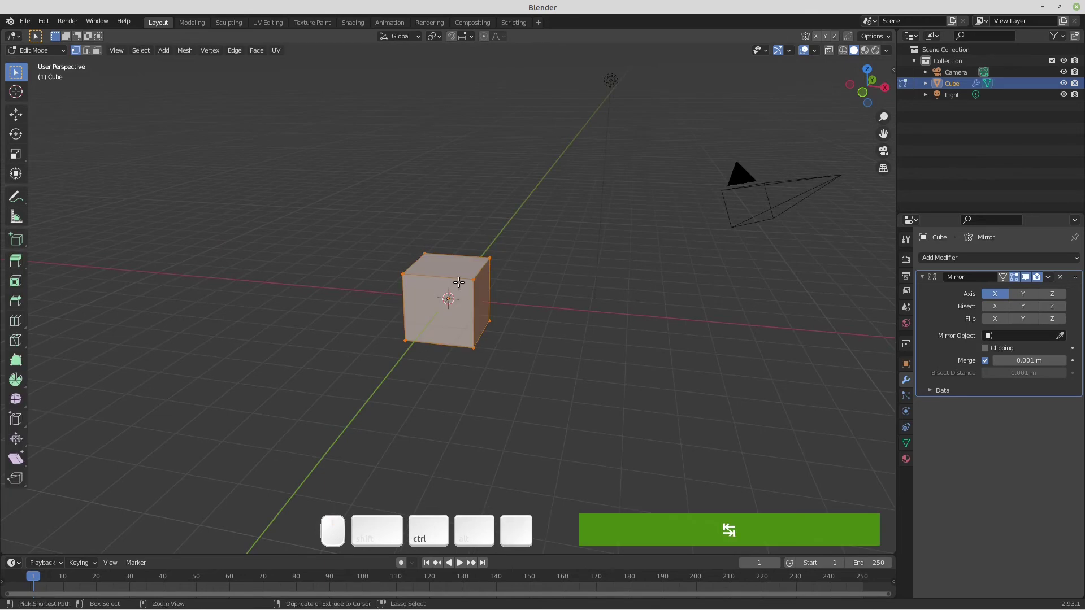
key(ctrl+r)
click(458, 282)
right_click(463, 265)
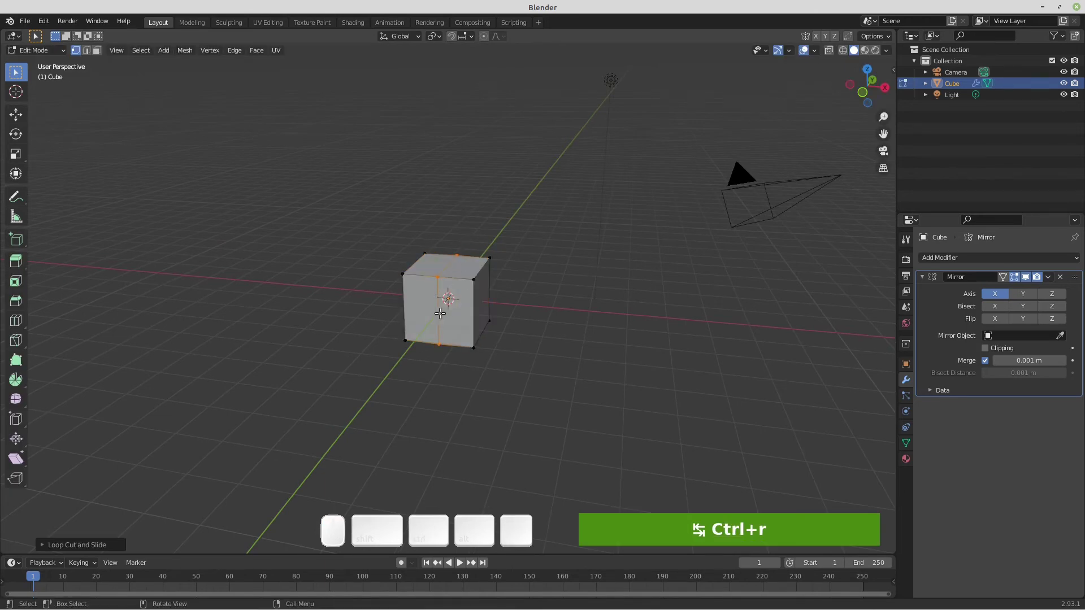
Step: Delete the four corner vertices on the cube's negative X side and return to Object Mode
middle_drag(459, 313, 416, 295)
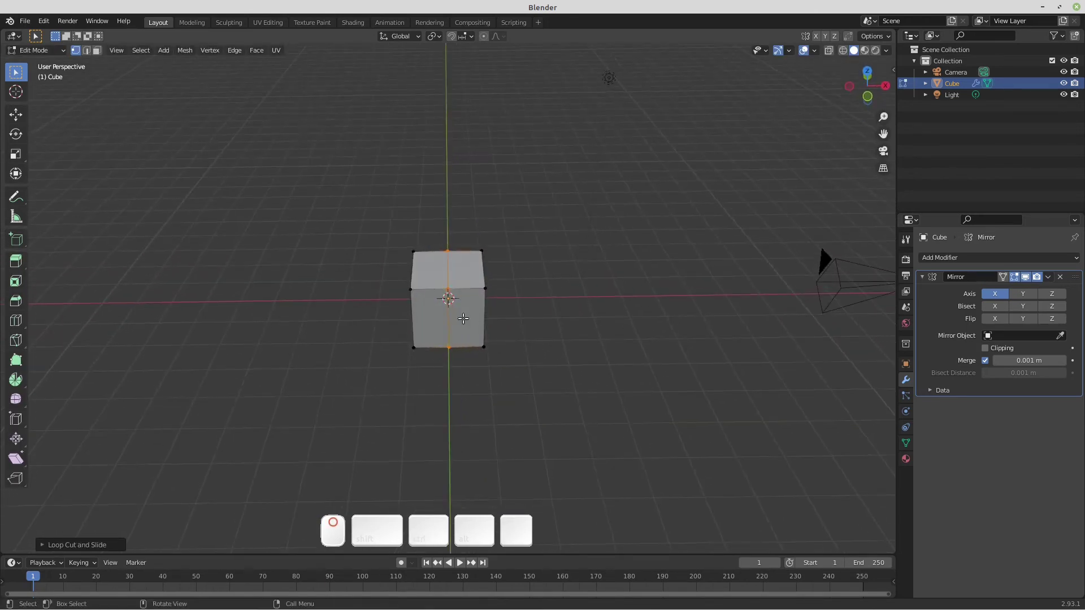
click(414, 294)
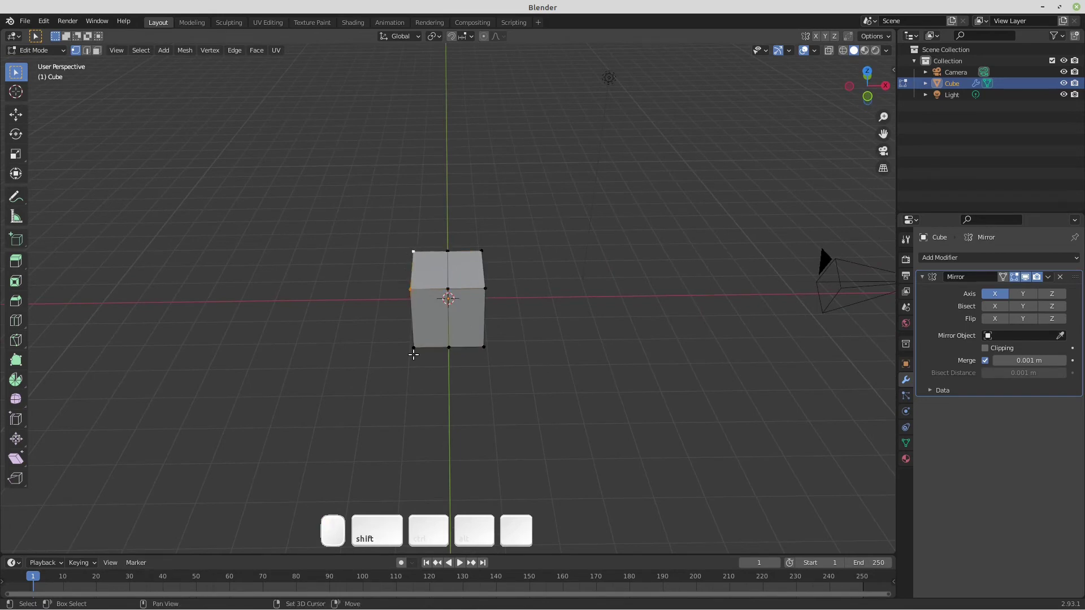
middle_drag(412, 354, 390, 327)
shift+click(391, 320)
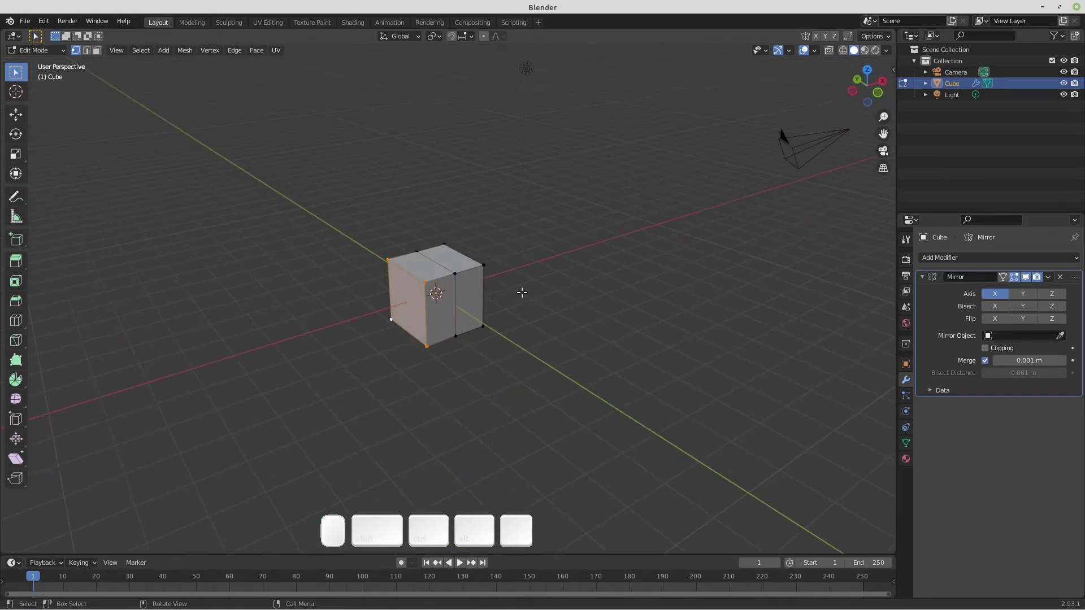
key(Delete)
click(520, 294)
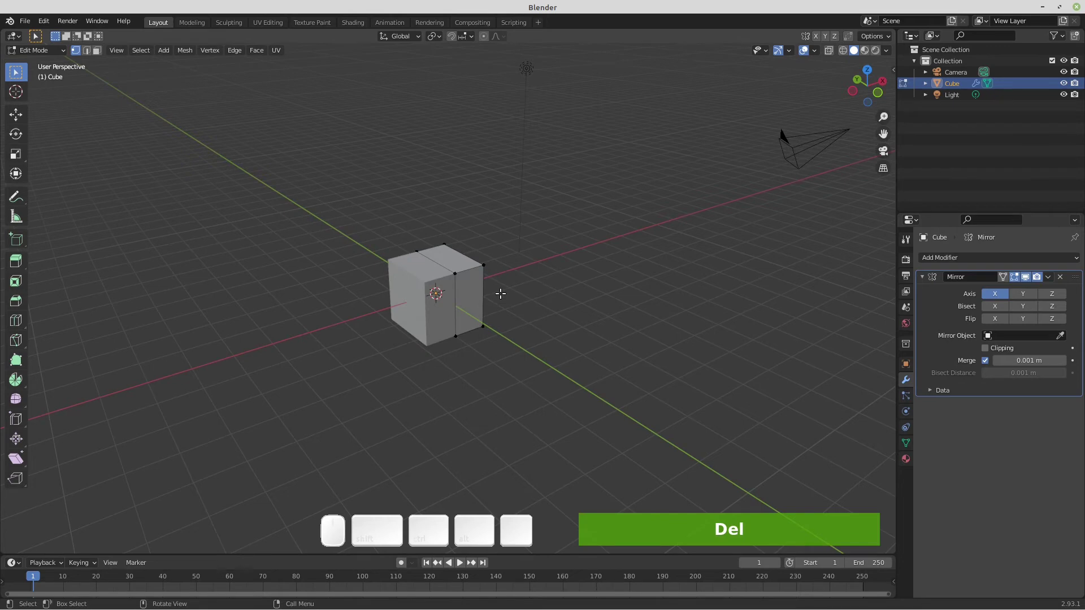
middle_drag(647, 287, 569, 273)
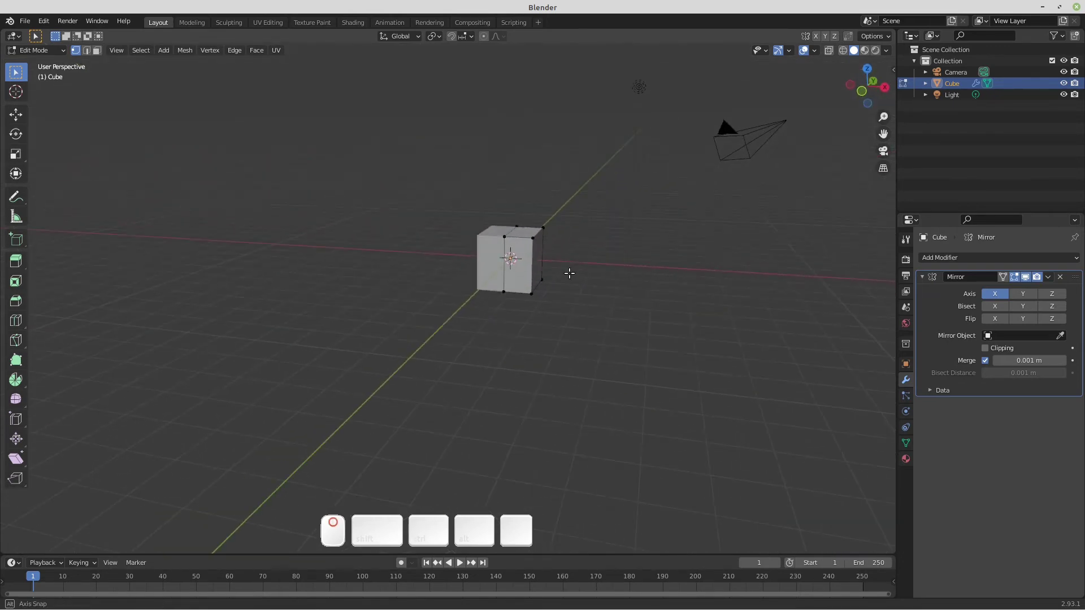
key(Tab)
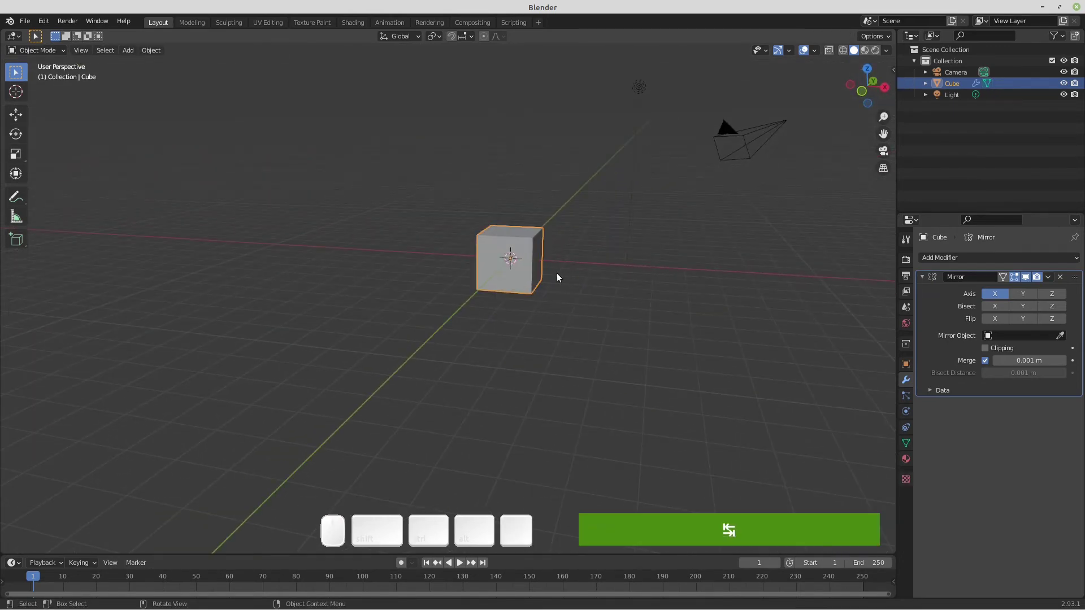
Step: In Edit Mode, select all of the remaining half's geometry and move it along positive X, away from the mirror plane
key(KP_7)
key(Tab)
middle_drag(565, 276, 513, 216)
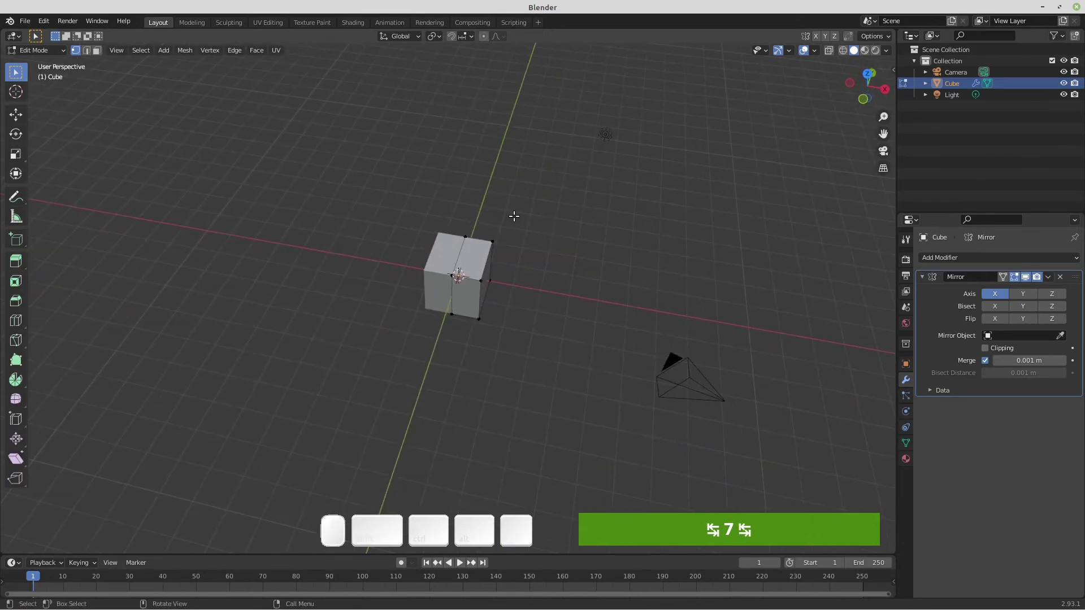
key(s)
key(a)
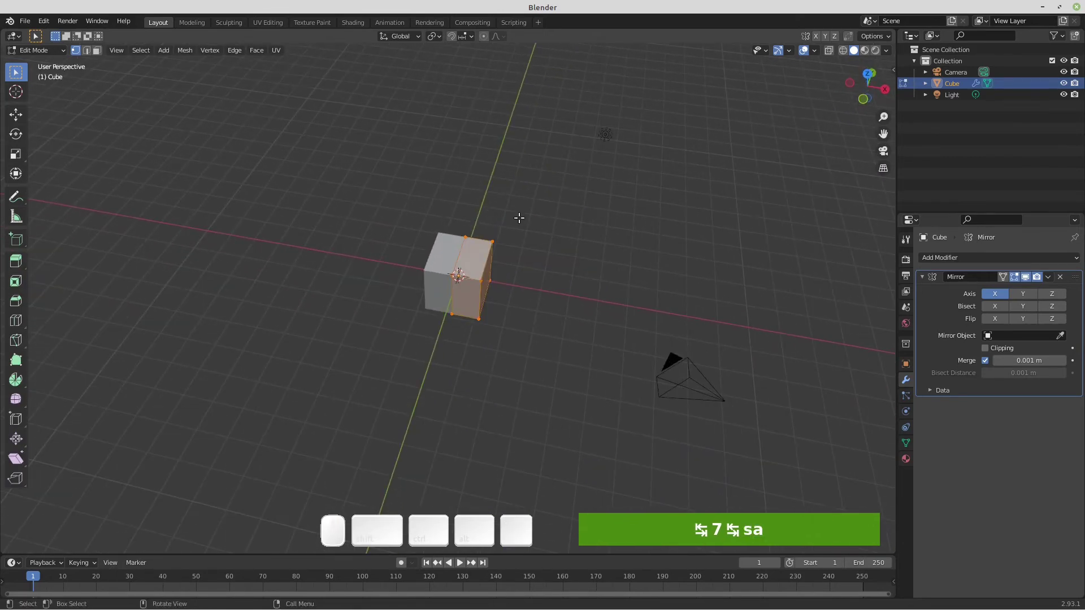
key(x)
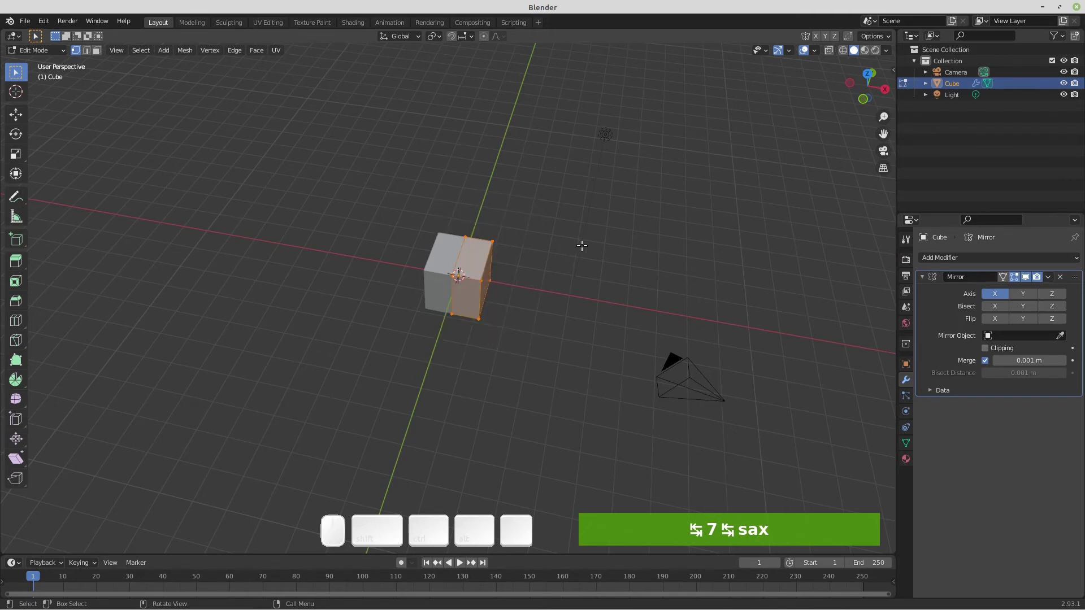
key(g)
key(x)
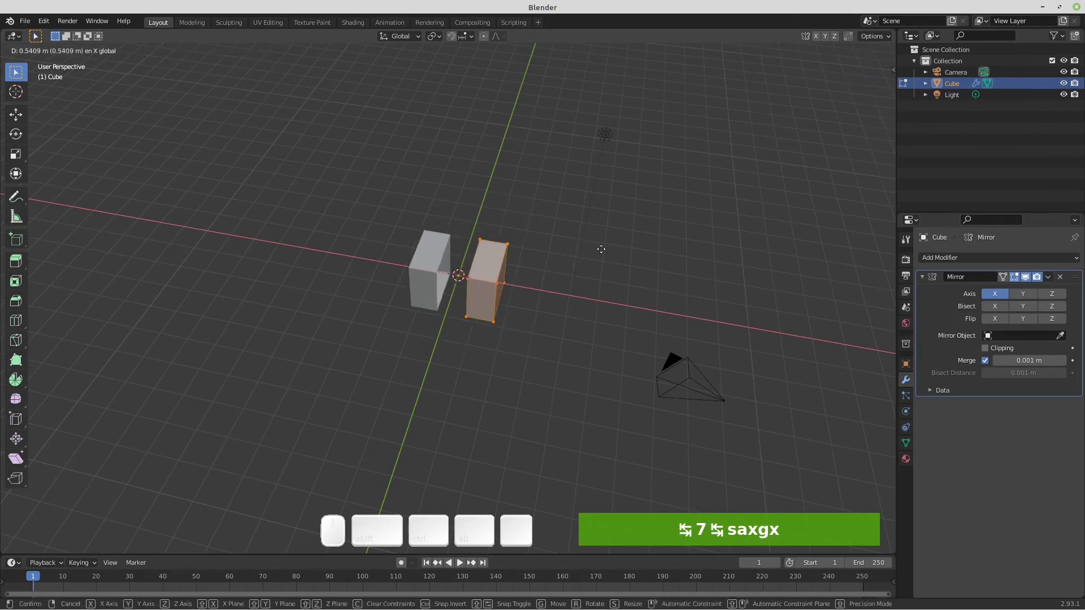
click(605, 250)
Step: Snap the 3D cursor to the centre of the four inner vertices of the half's open side and return to Object Mode
middle_drag(530, 286, 458, 283)
scroll(452, 288, up, 3)
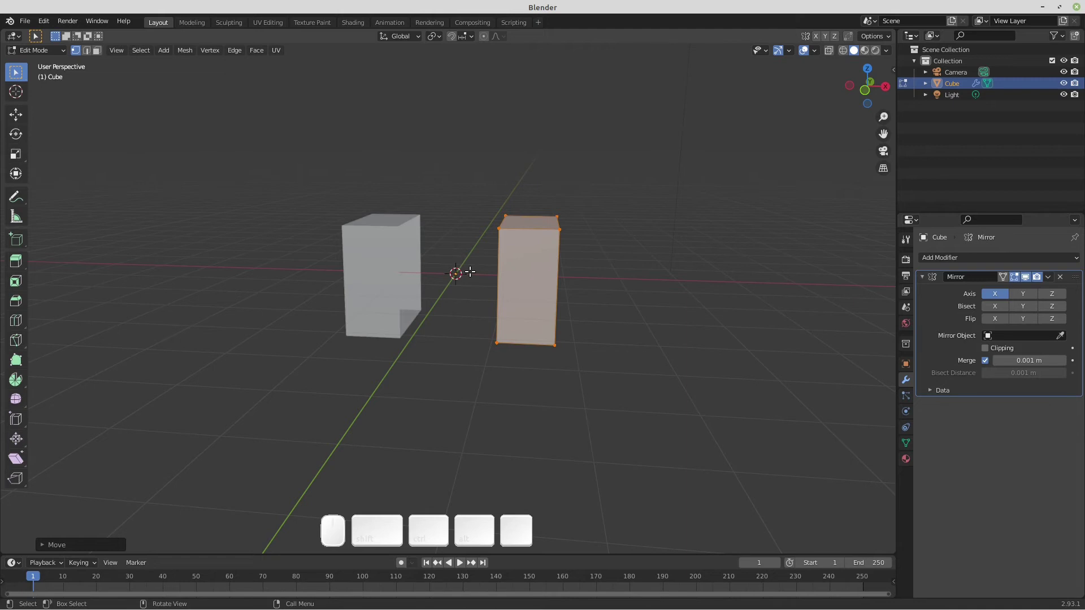
middle_drag(499, 250, 465, 281)
click(493, 209)
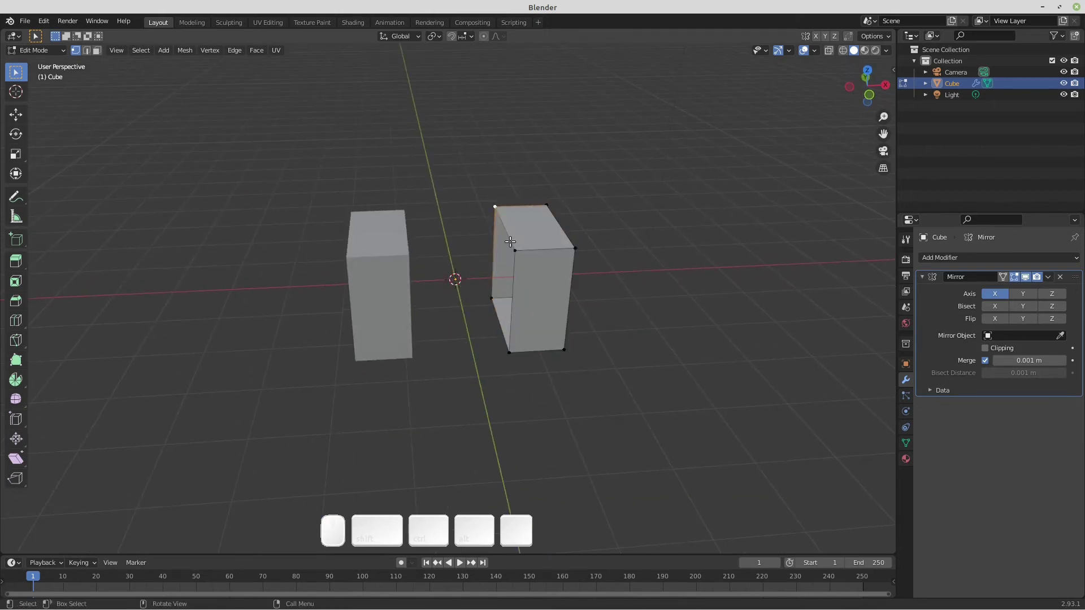
shift+click(514, 250)
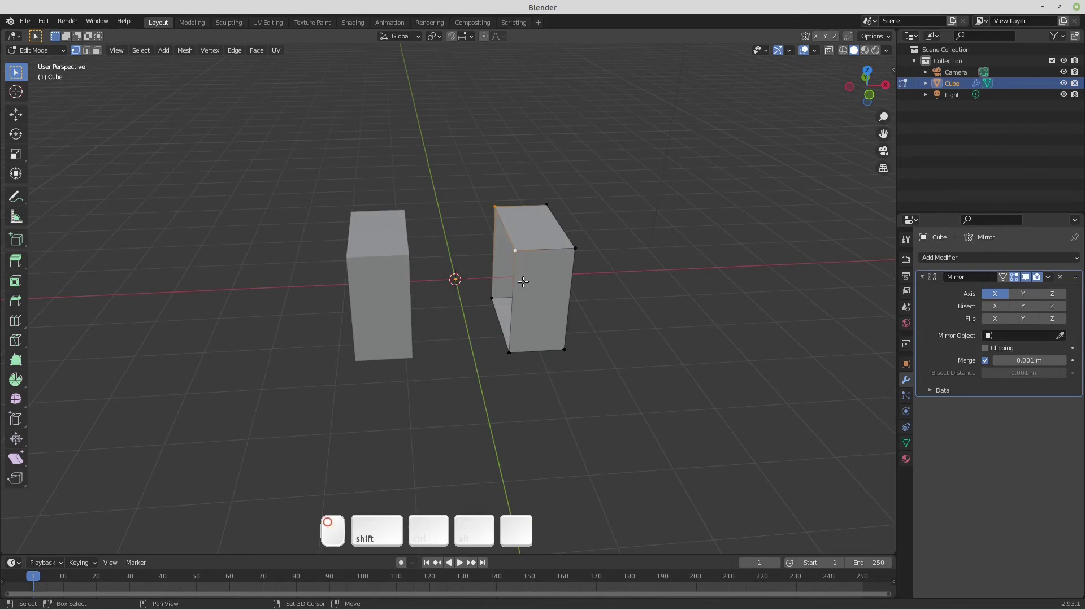
shift+click(509, 352)
shift+click(491, 298)
key(shift+s)
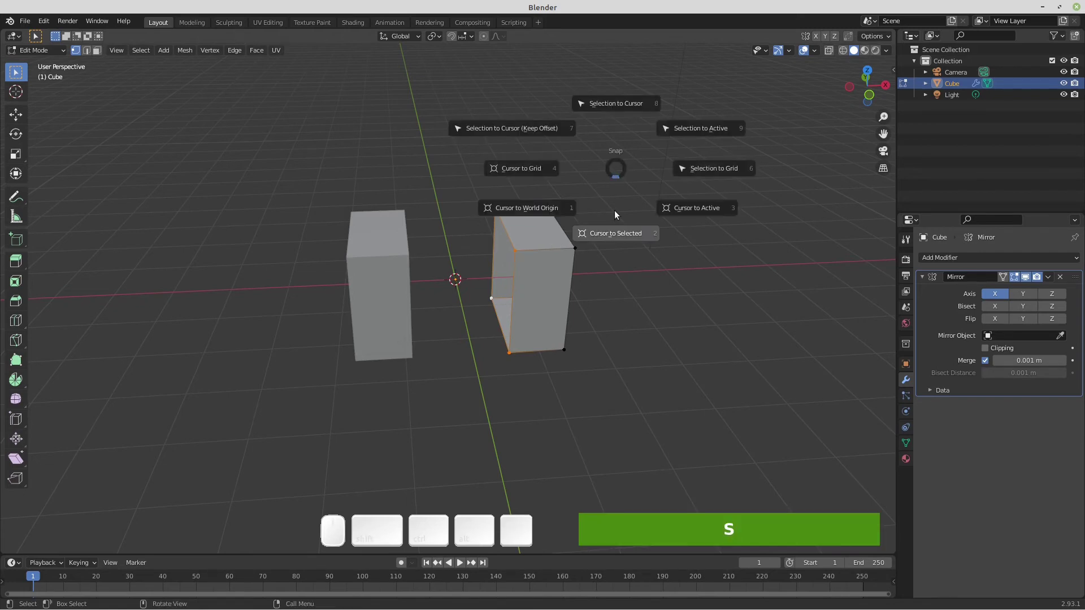
click(612, 233)
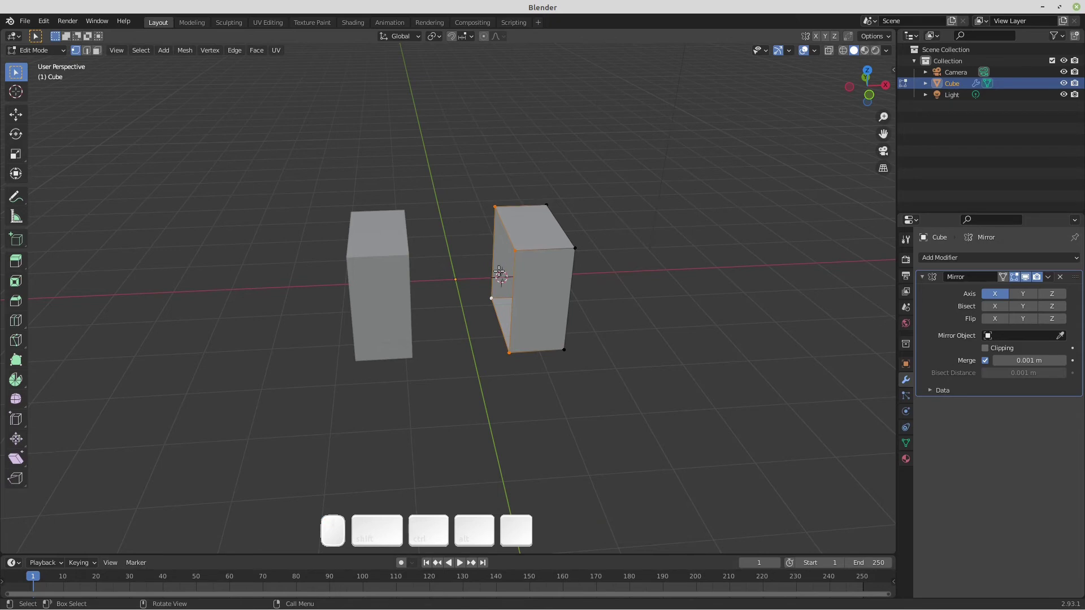
key(Tab)
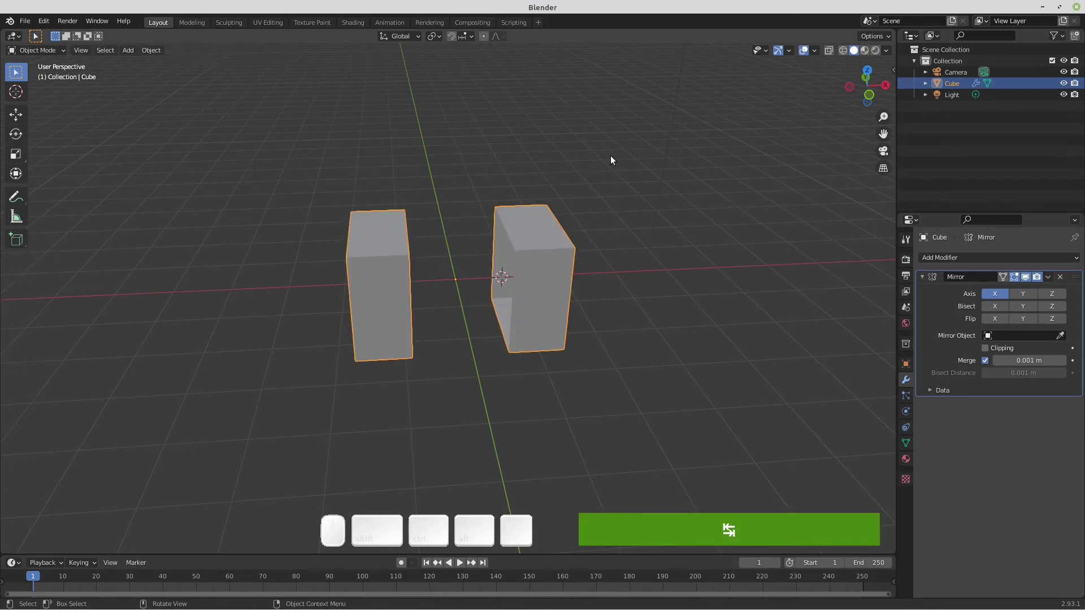
Step: Set the cube's origin to the 3D cursor and toggle the Mirror modifier's X axis off and back on
right_click(610, 154)
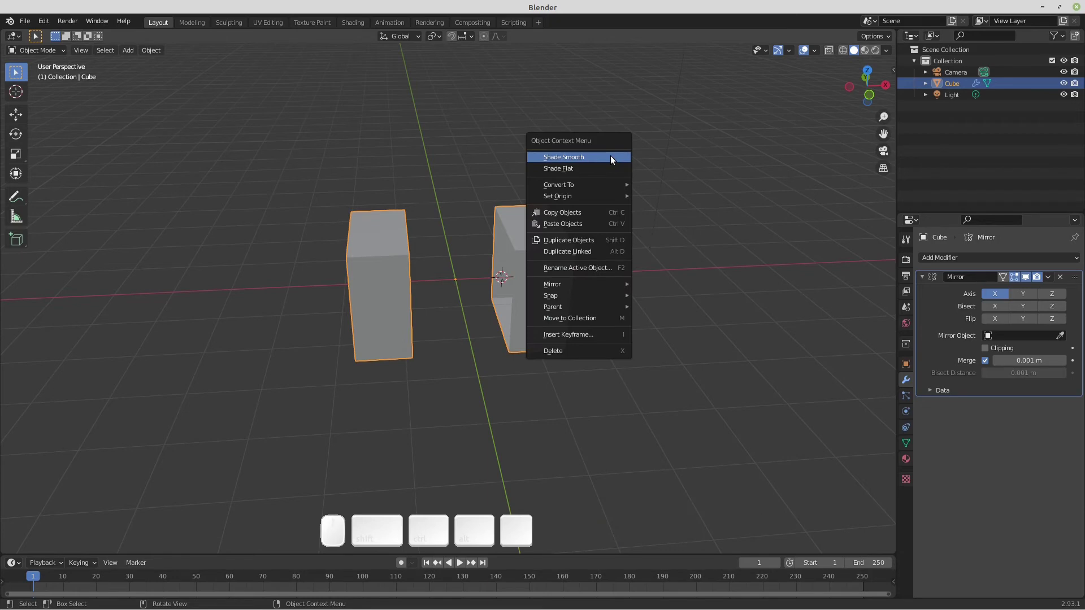
mouse_move(598, 194)
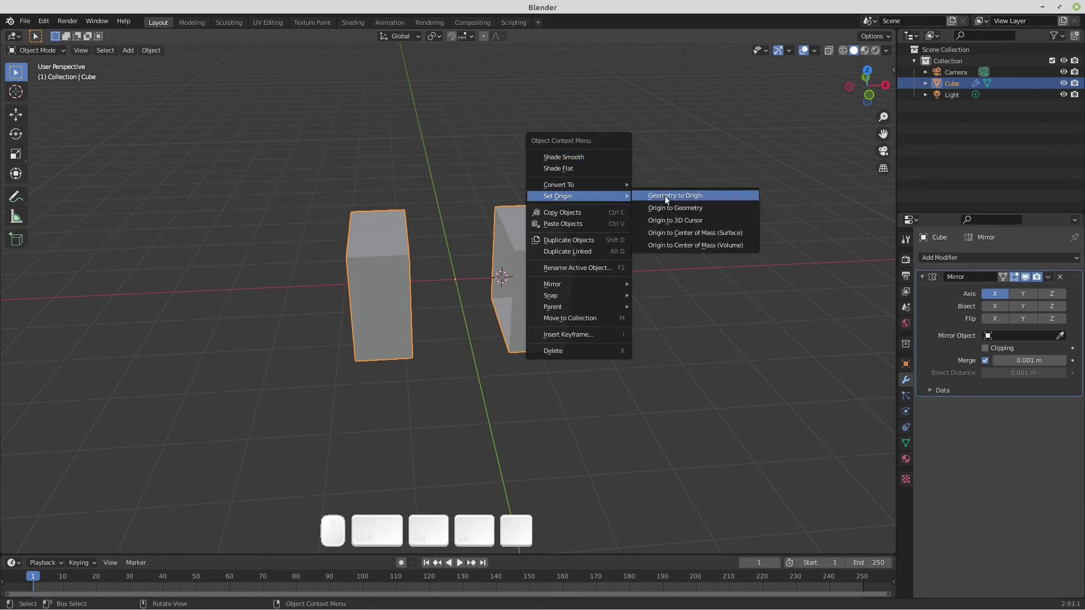
click(669, 220)
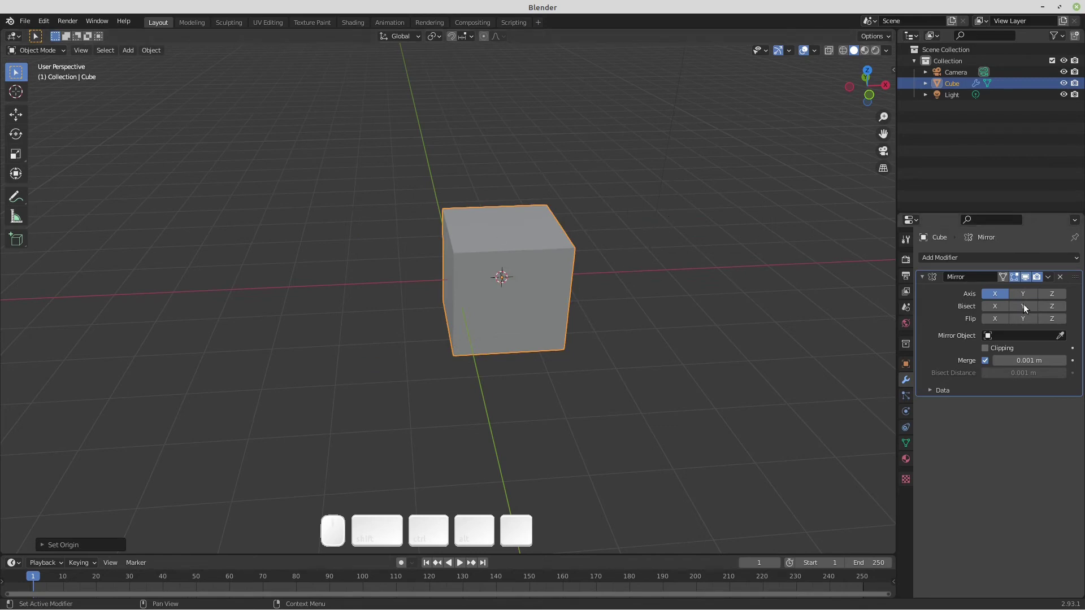
click(999, 295)
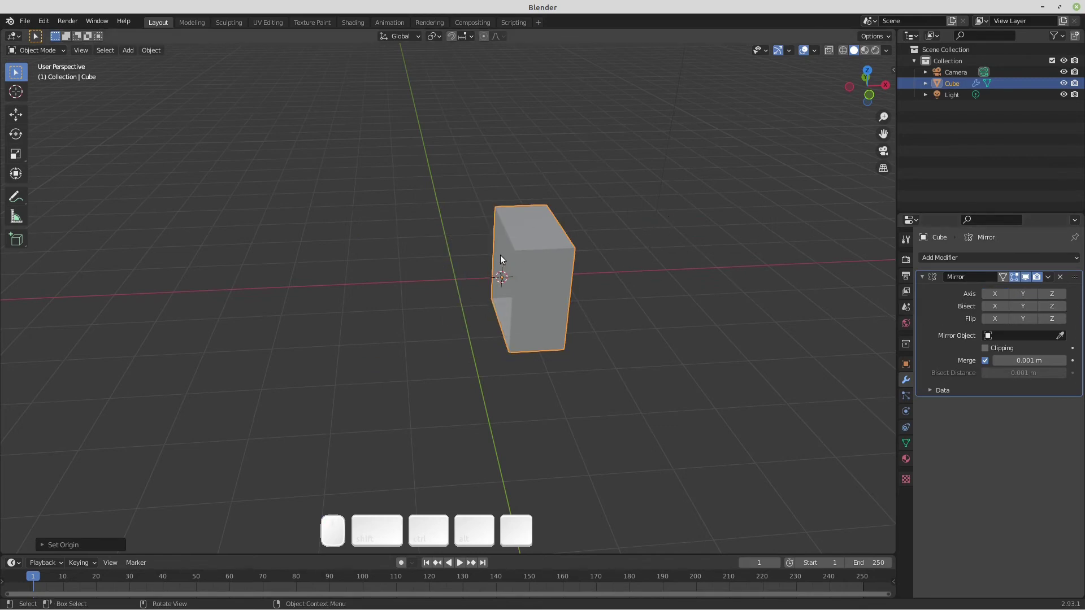
Step: Snap the 3D cursor to the upper front vertex on the half's open side and set the cube's origin to the cursor
mouse_move(534, 296)
middle_down()
mouse_move(541, 259)
mouse_move(532, 288)
middle_up()
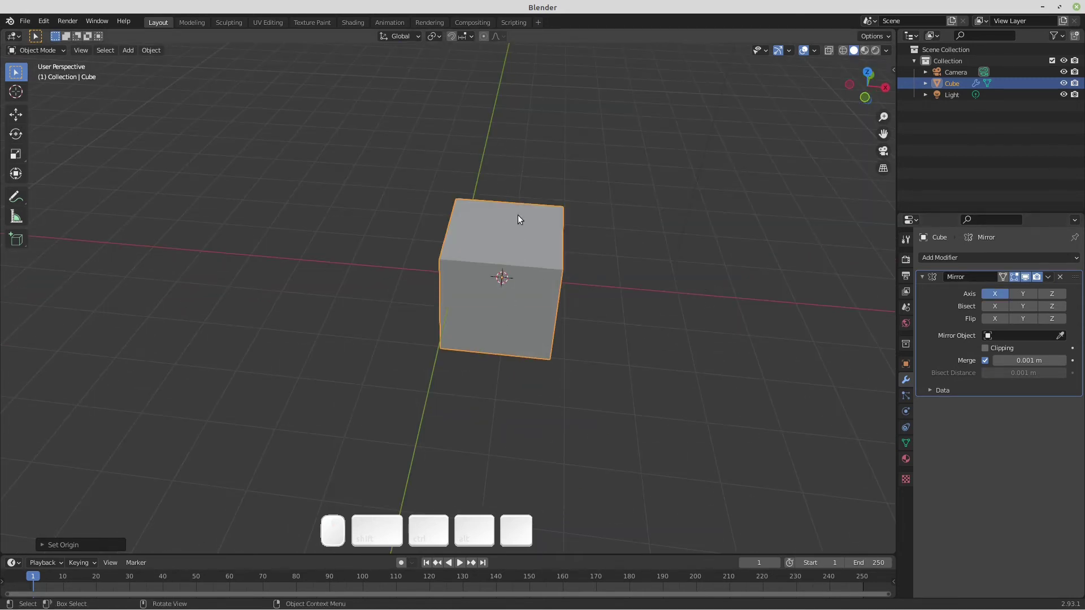
key(Tab)
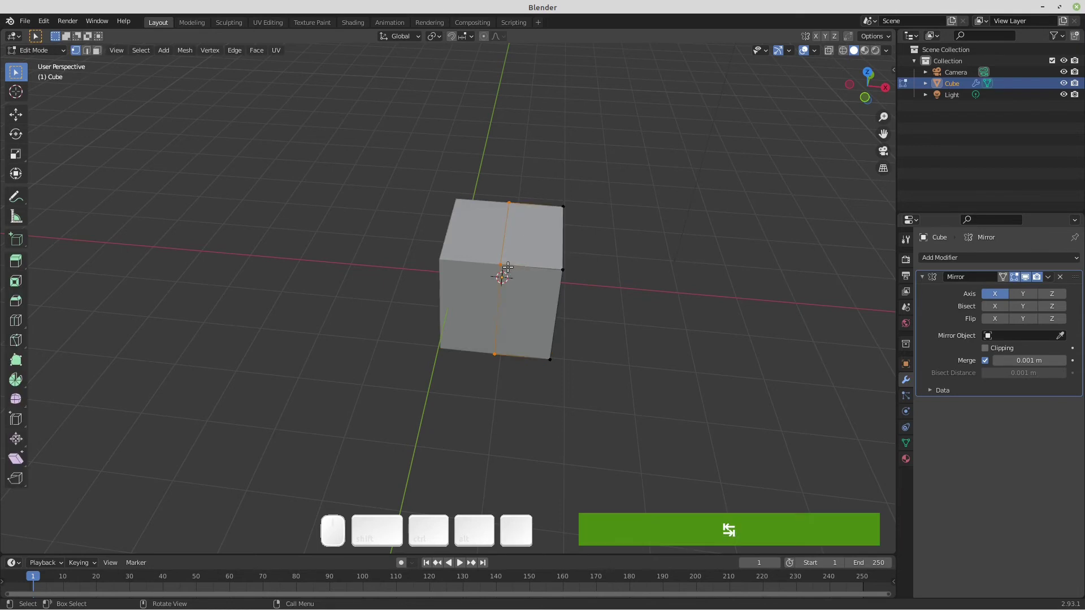
key(shift+s)
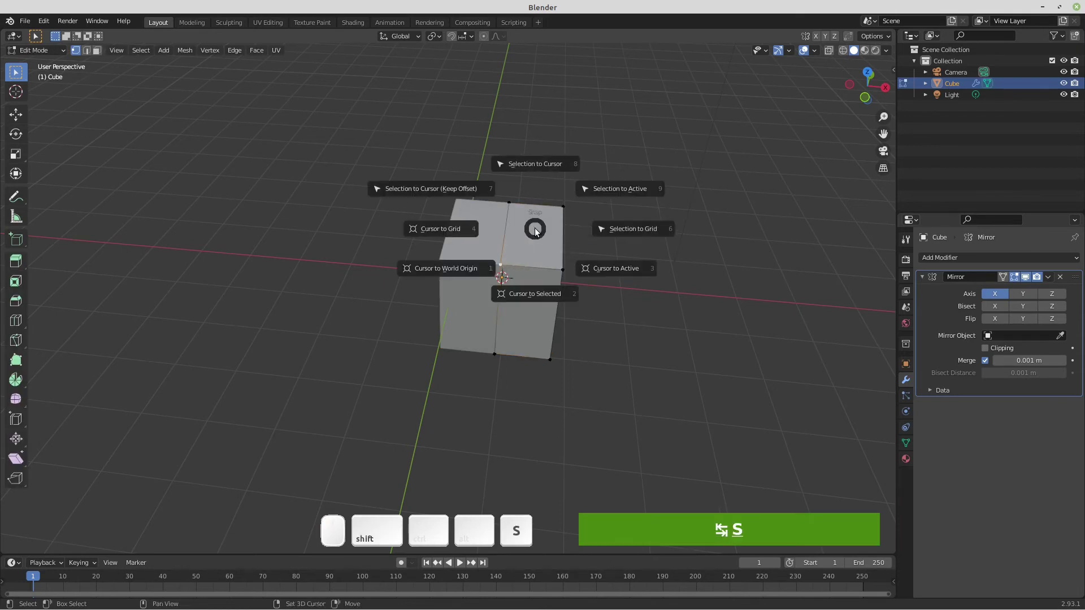
click(534, 287)
key(Tab)
right_click(649, 134)
mouse_move(649, 134)
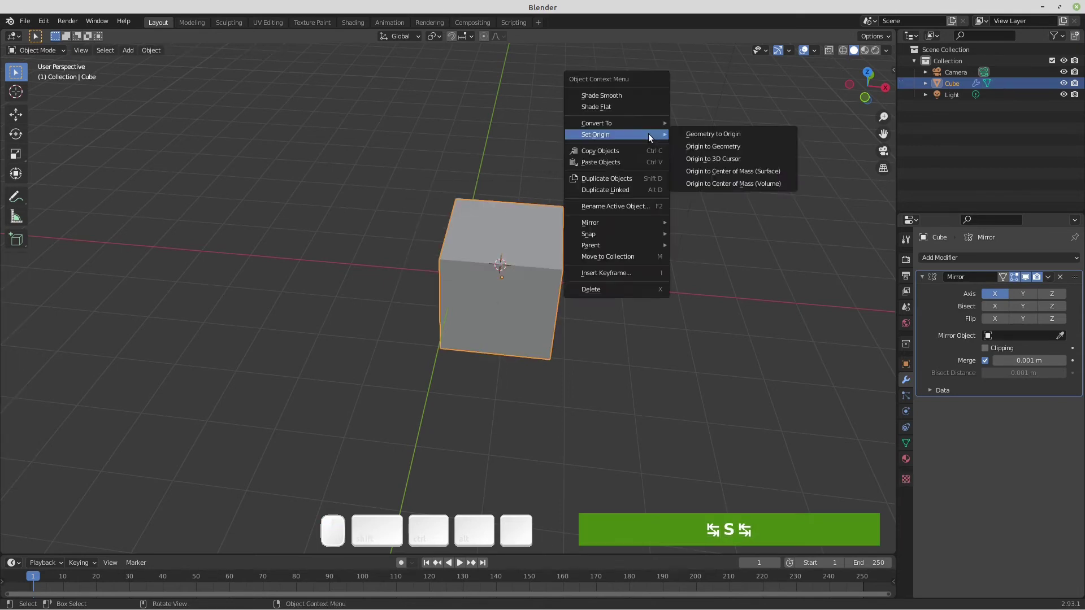
click(707, 158)
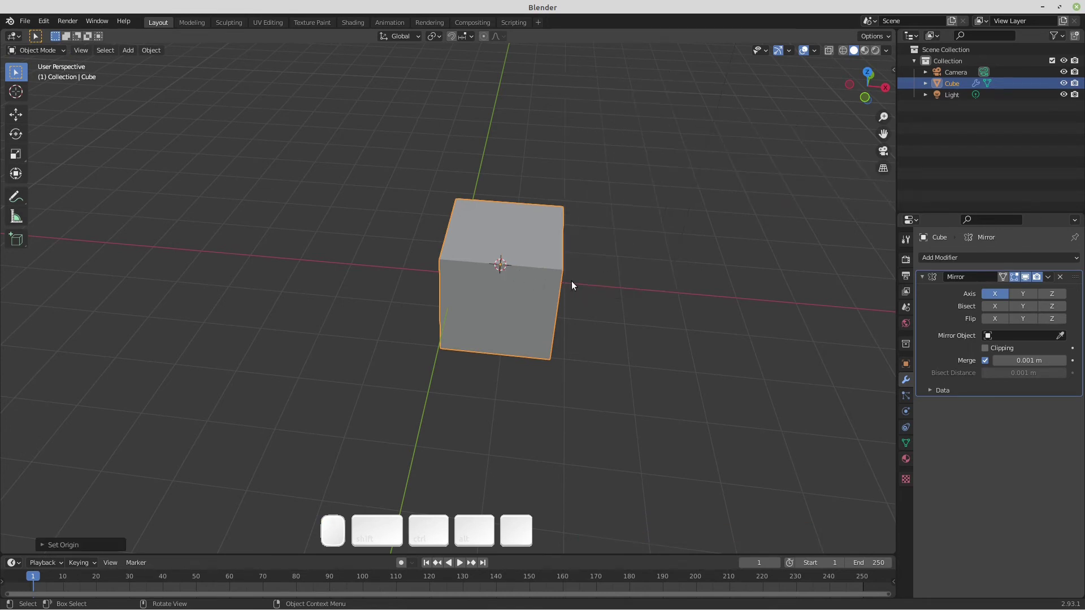
Step: In Edit Mode, select the half's outer upper front corner vertex and snap the 3D cursor to it
mouse_move(571, 280)
middle_down()
mouse_move(559, 225)
mouse_move(625, 213)
mouse_move(688, 243)
mouse_move(633, 276)
mouse_move(601, 273)
mouse_move(572, 252)
mouse_move(536, 273)
mouse_move(559, 263)
middle_up()
key(Tab)
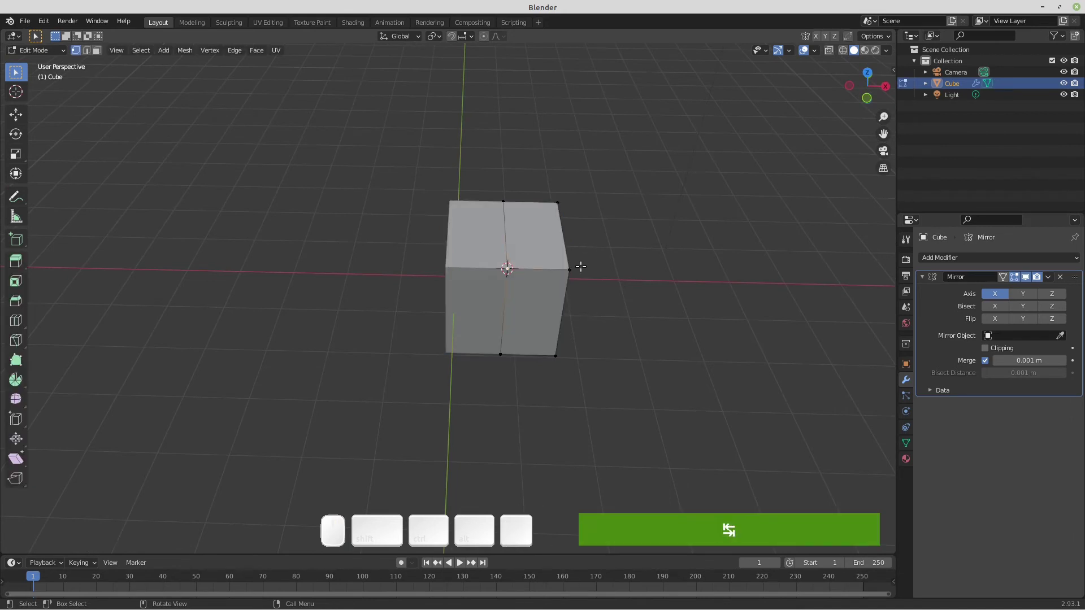
click(588, 252)
key(shift+s)
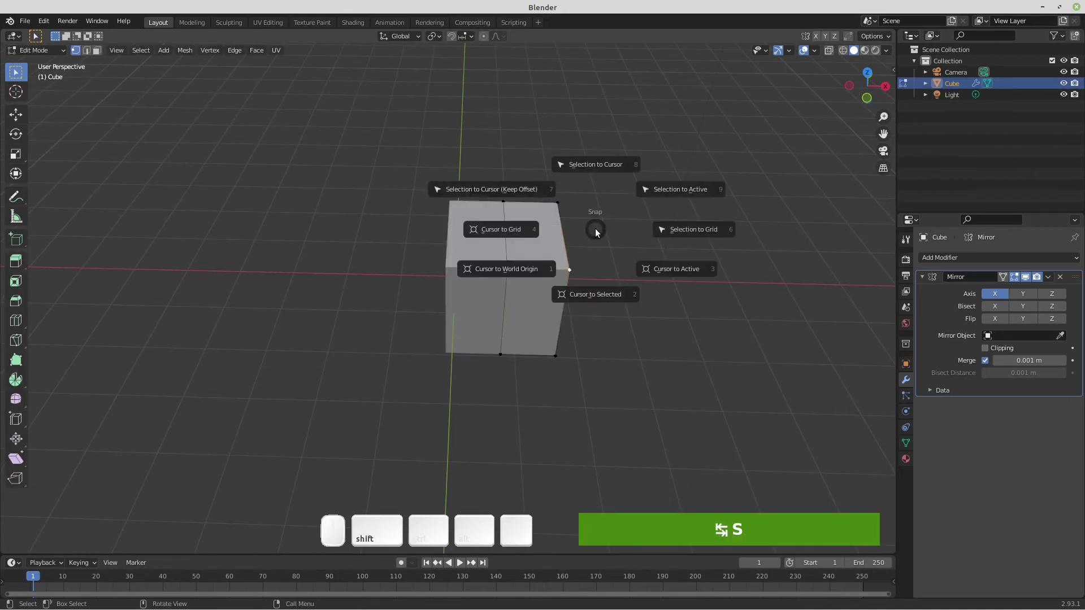
click(592, 294)
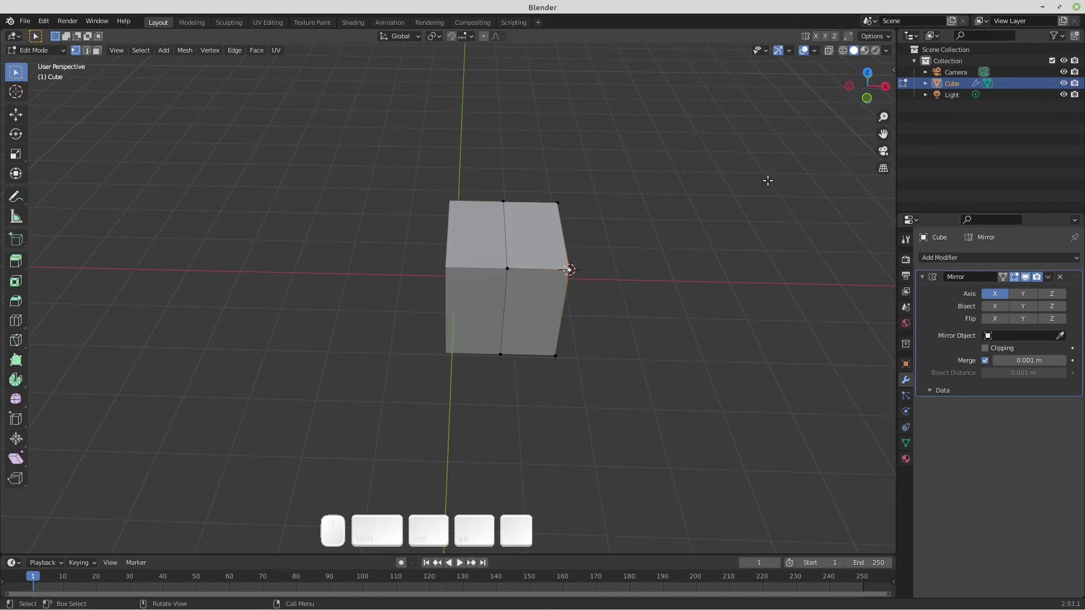
Step: Set the 3D cursor's X location to 2 m and, further out, to 3 m
key(n)
click(889, 119)
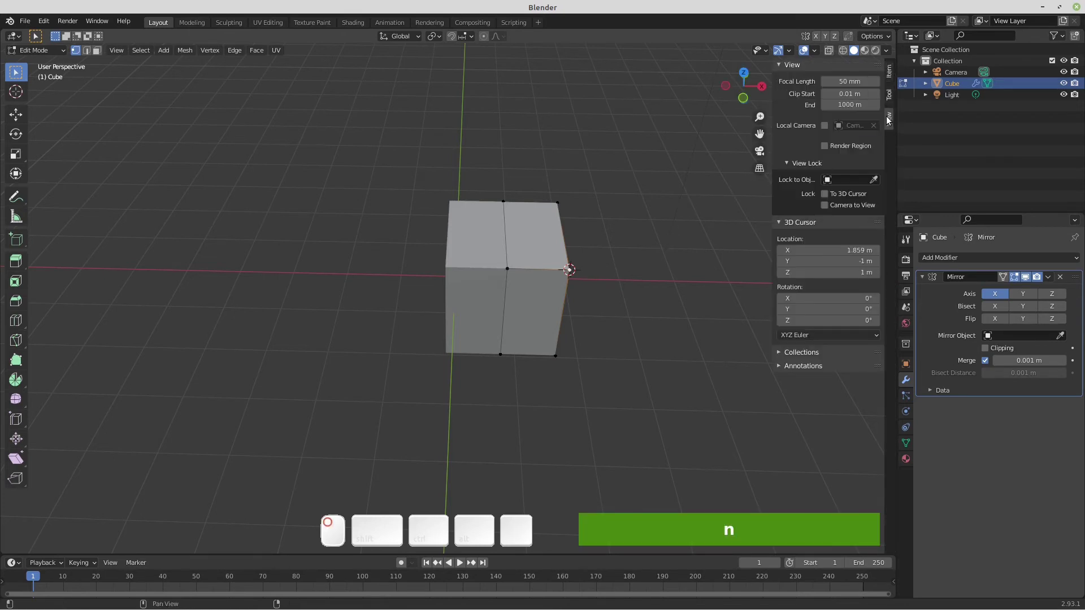
click(812, 251)
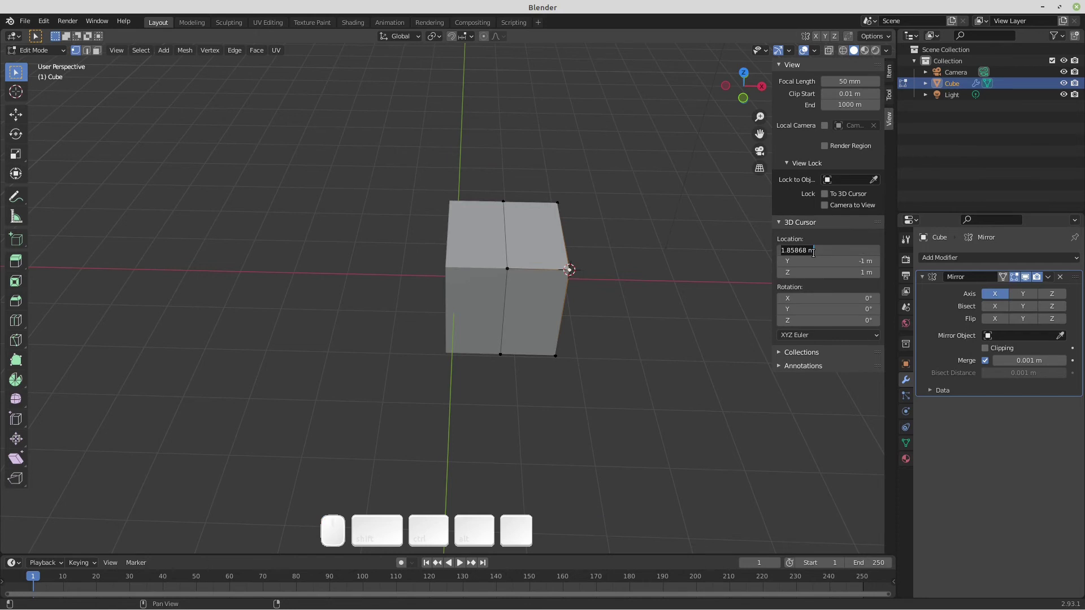
text(2)
key(Return)
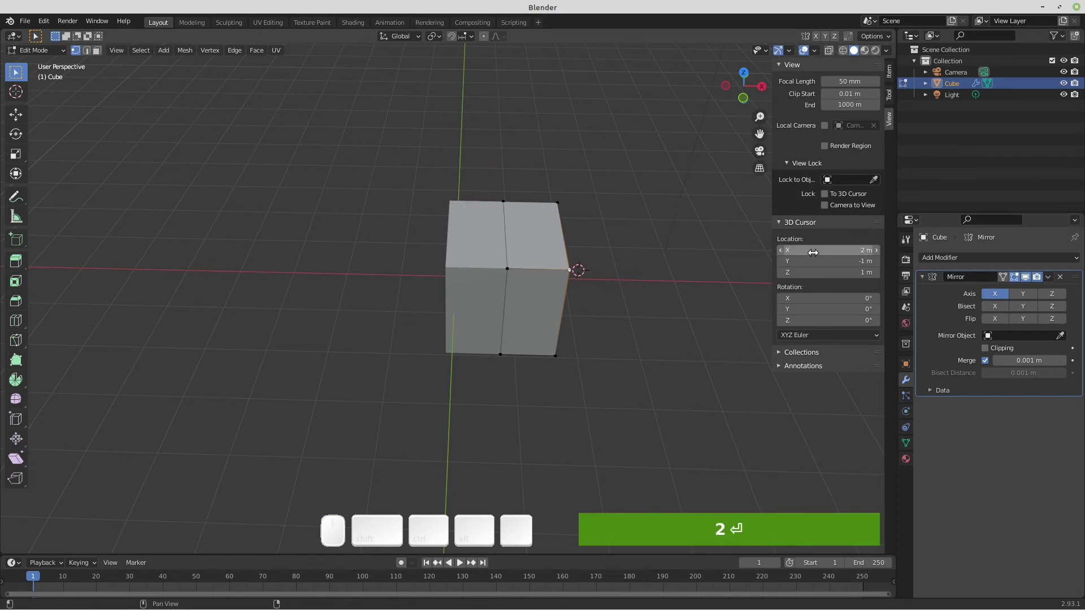
click(812, 250)
text(3)
key(Return)
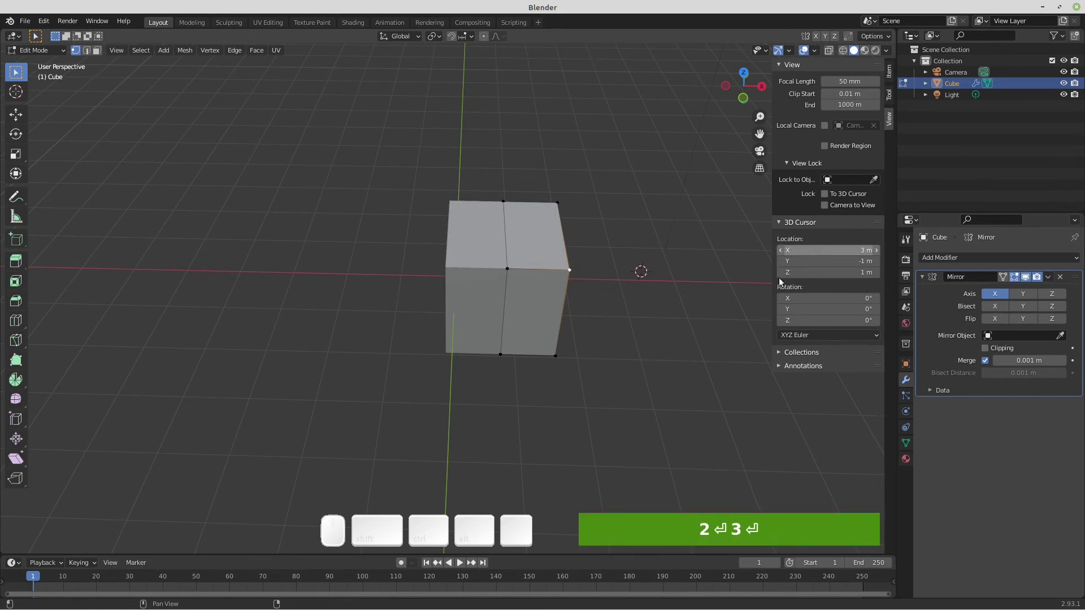
Step: Return to Object Mode and set the cube's origin to the 3D cursor
key(Tab)
right_click(617, 212)
mouse_move(641, 163)
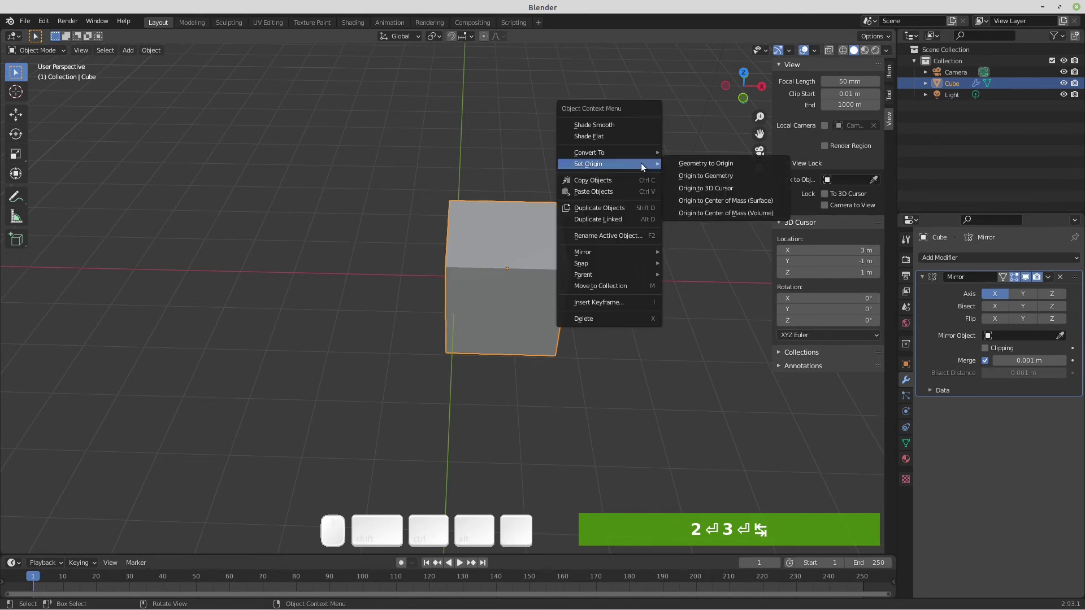
click(701, 186)
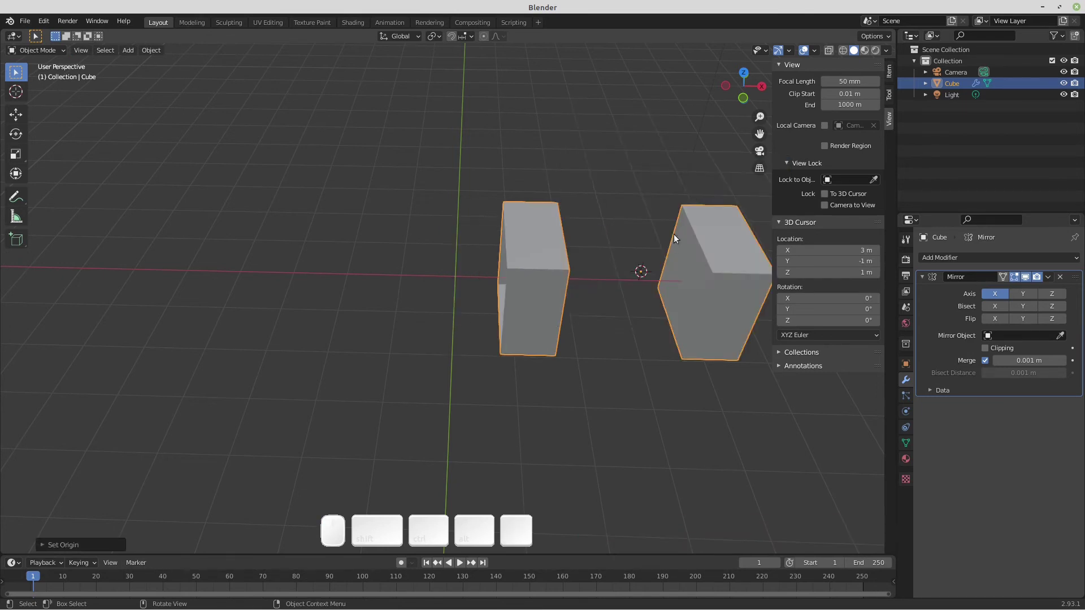
Step: Snap the 3D cursor back to the world origin
middle_drag(674, 234, 501, 234)
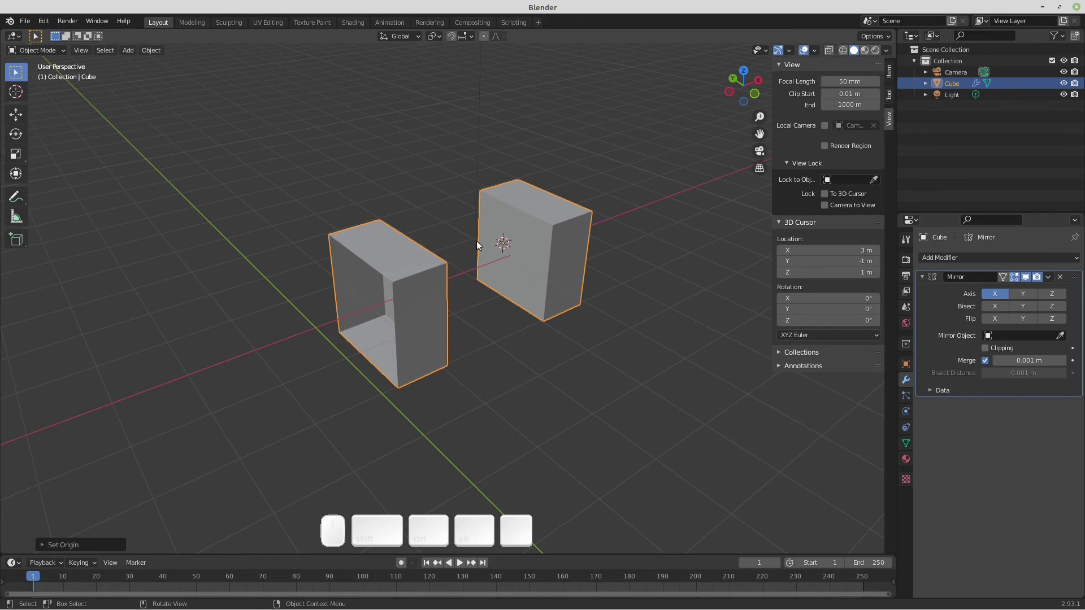
key(shift)
key(shift+s)
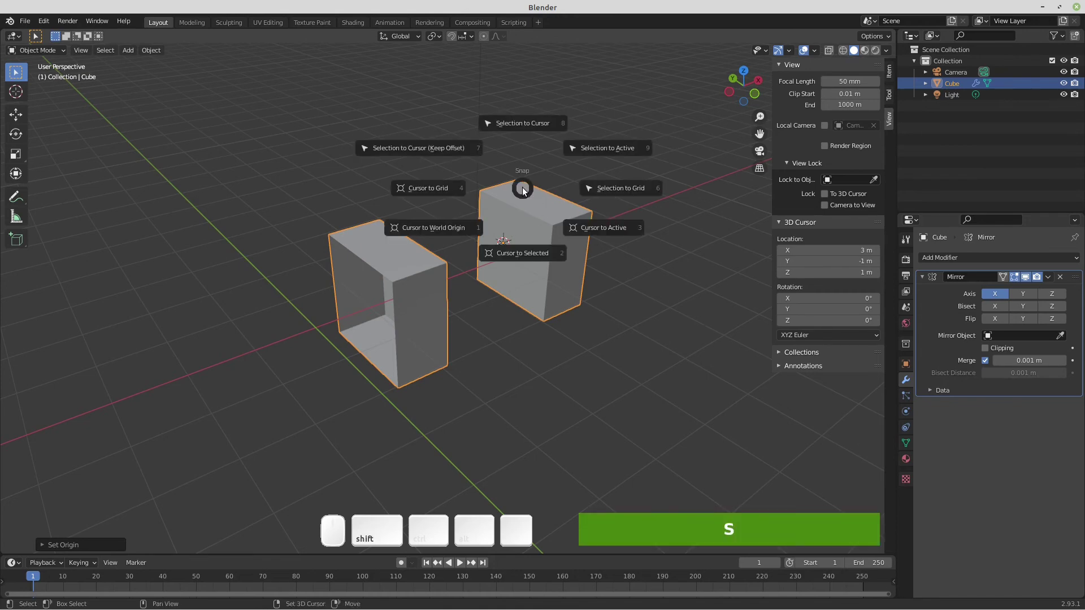
click(446, 228)
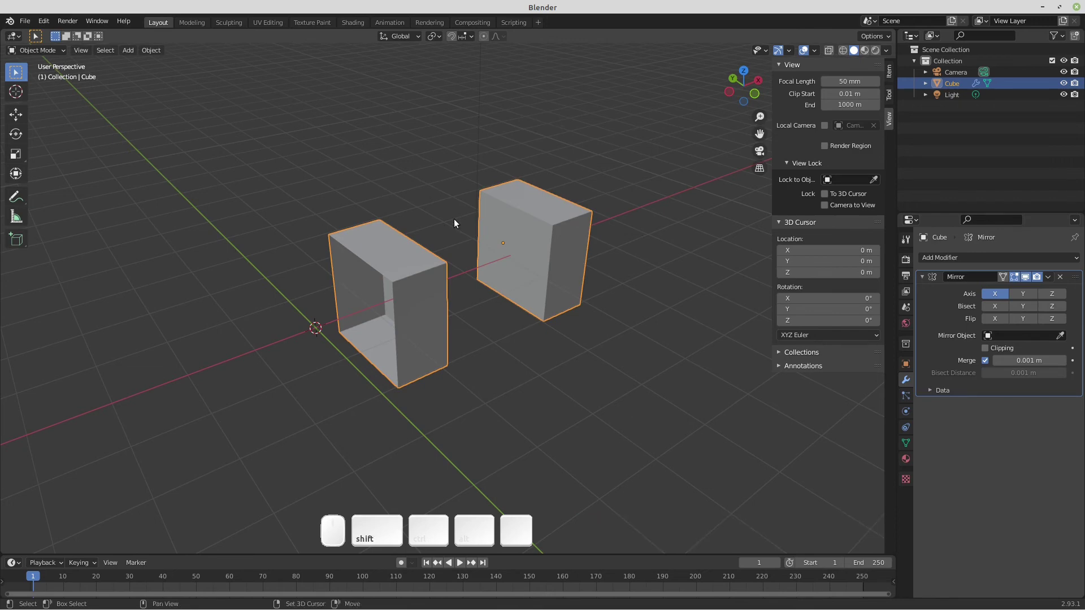
Step: Add a new mesh cube at the world origin and scale it down to a tiny marker
key(shift+a)
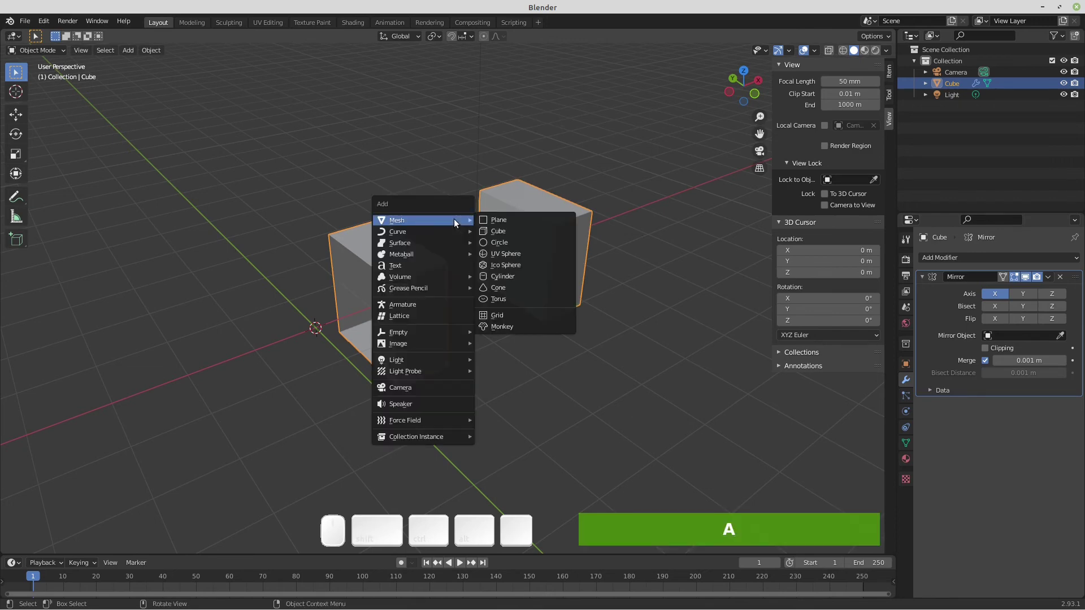
click(496, 230)
key(s)
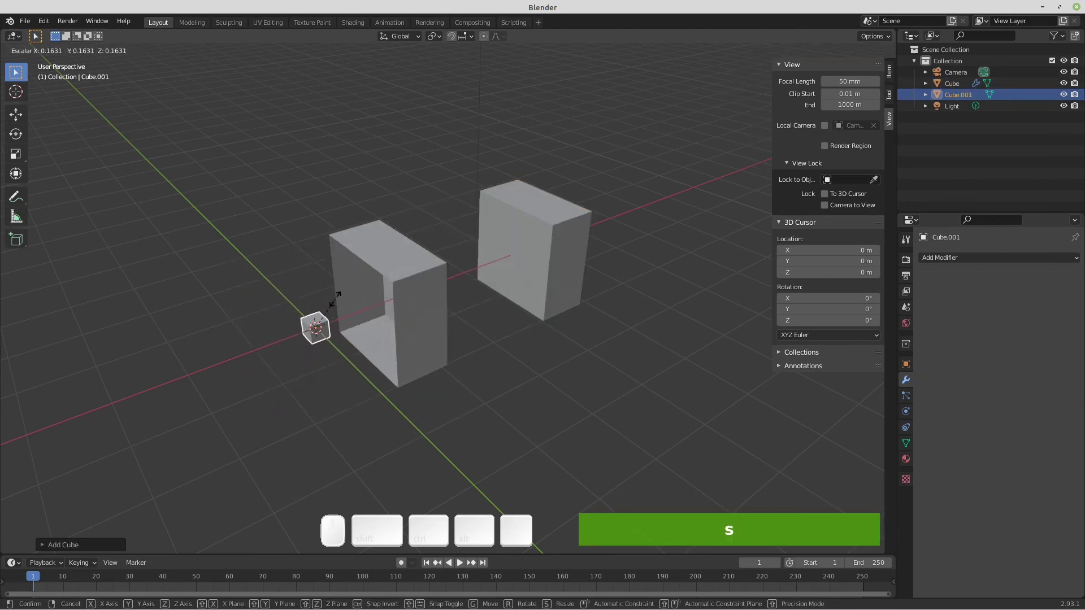
click(319, 313)
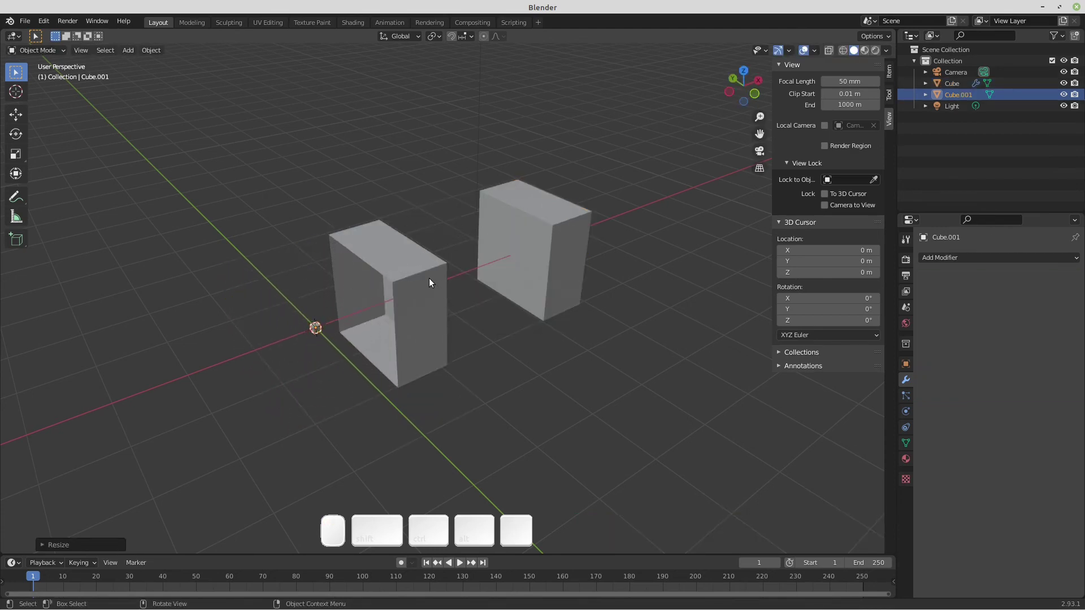
Step: Rename the small cube as Cubo Centro
double_click(964, 94)
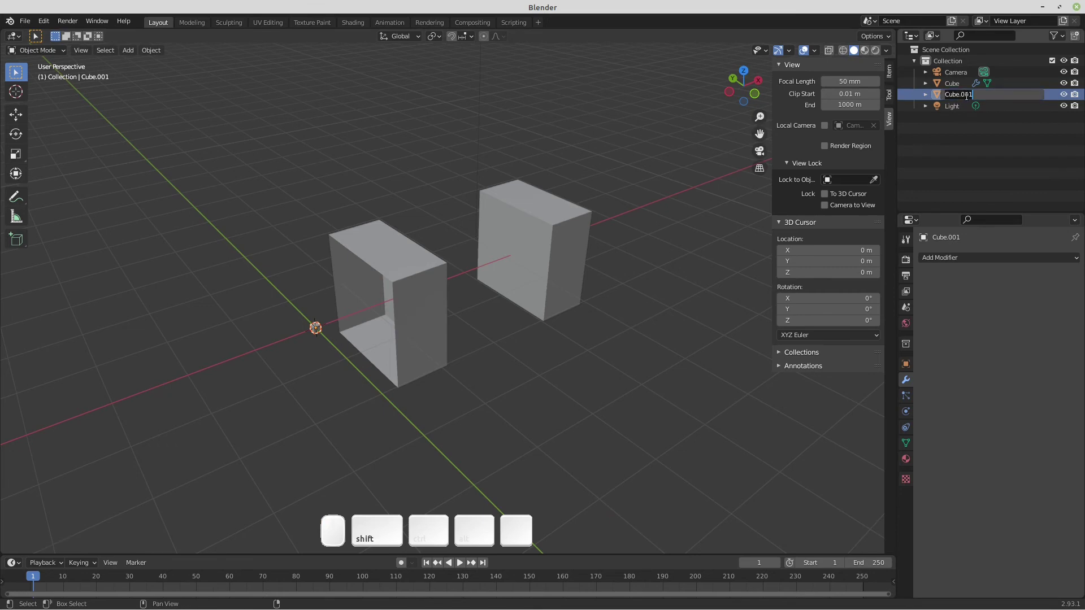
text(Cuib)
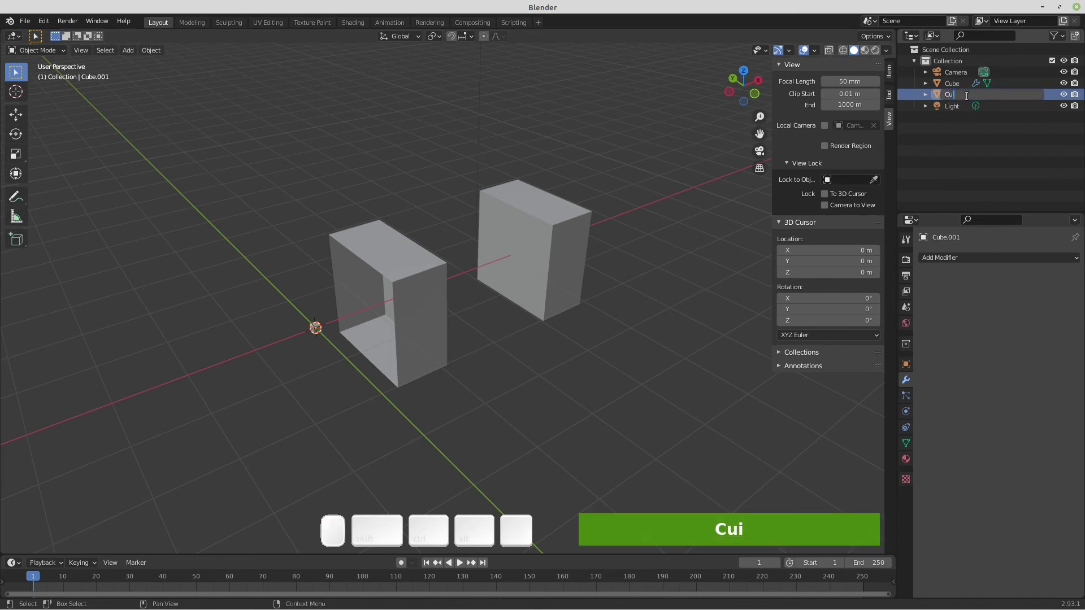
key(BackSpace)
key(BackSpace)
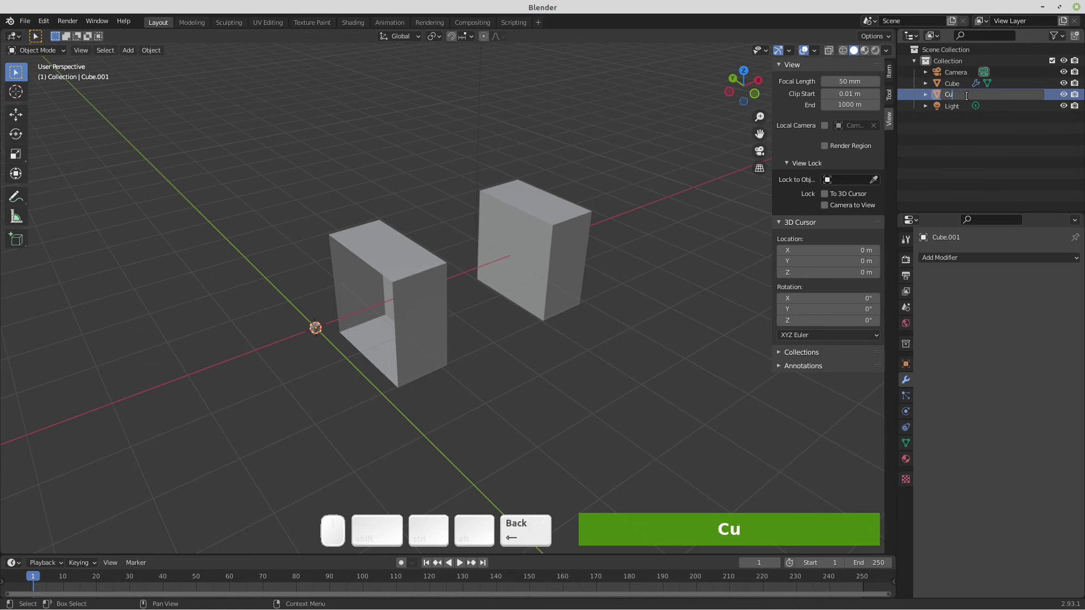
text(bo Centro)
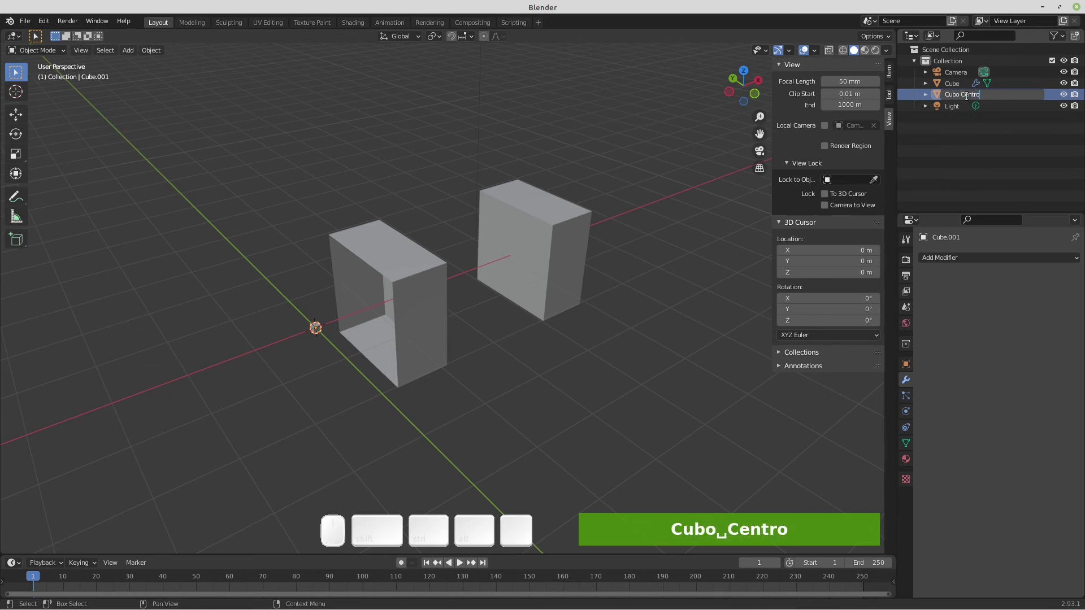
key(Return)
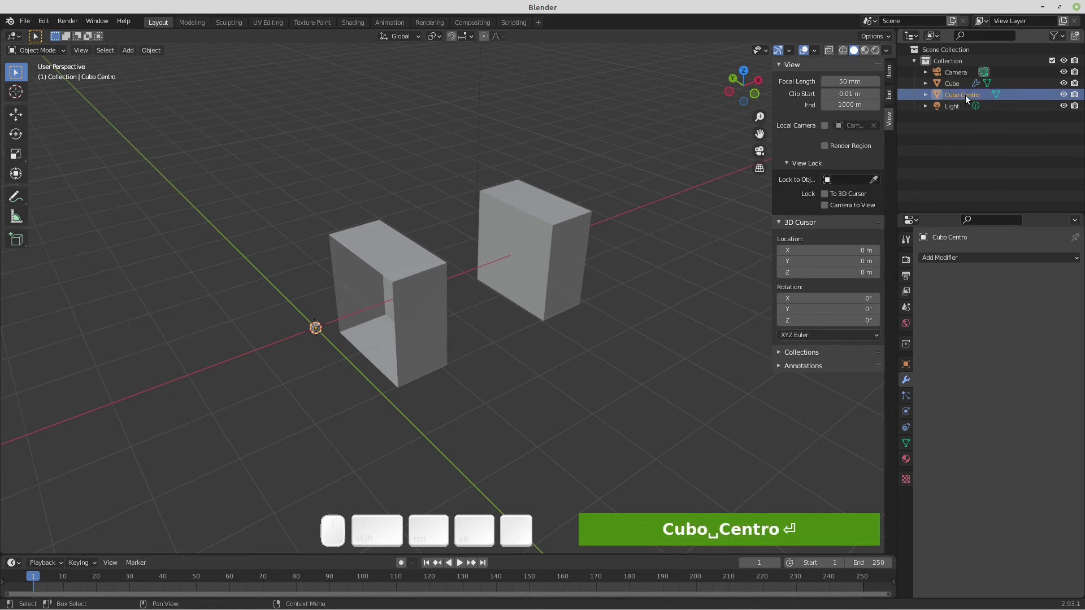
Step: Select the mirrored cube and assign Cubo Centro as its Mirror modifier's Mirror Object
click(581, 226)
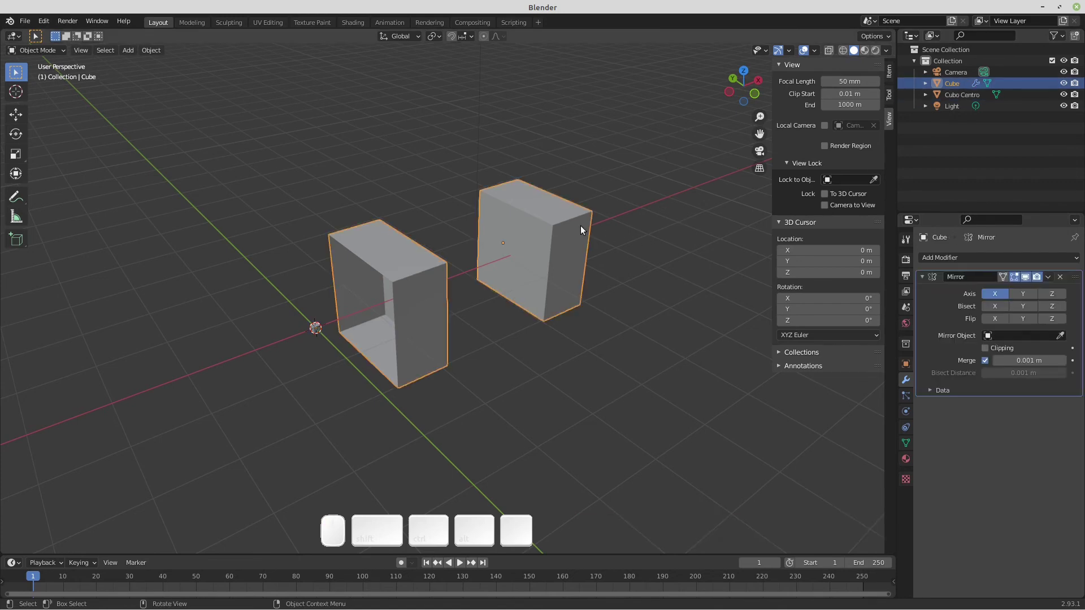
click(989, 335)
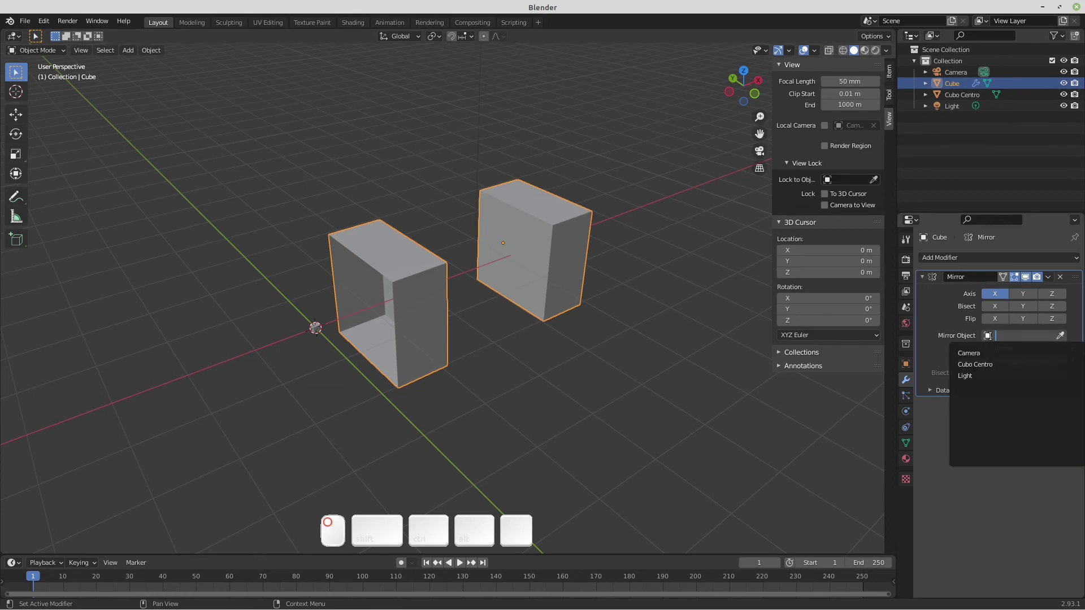
click(986, 364)
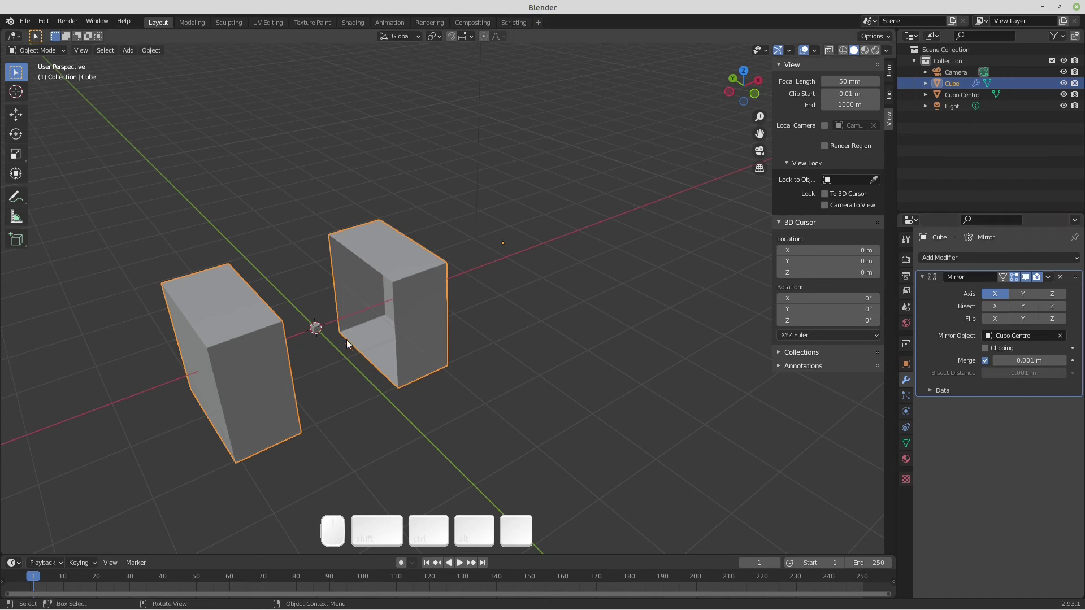
Step: Select Cubo Centro and try moving it along the Z axis to test its effect on the mirrored half
click(317, 333)
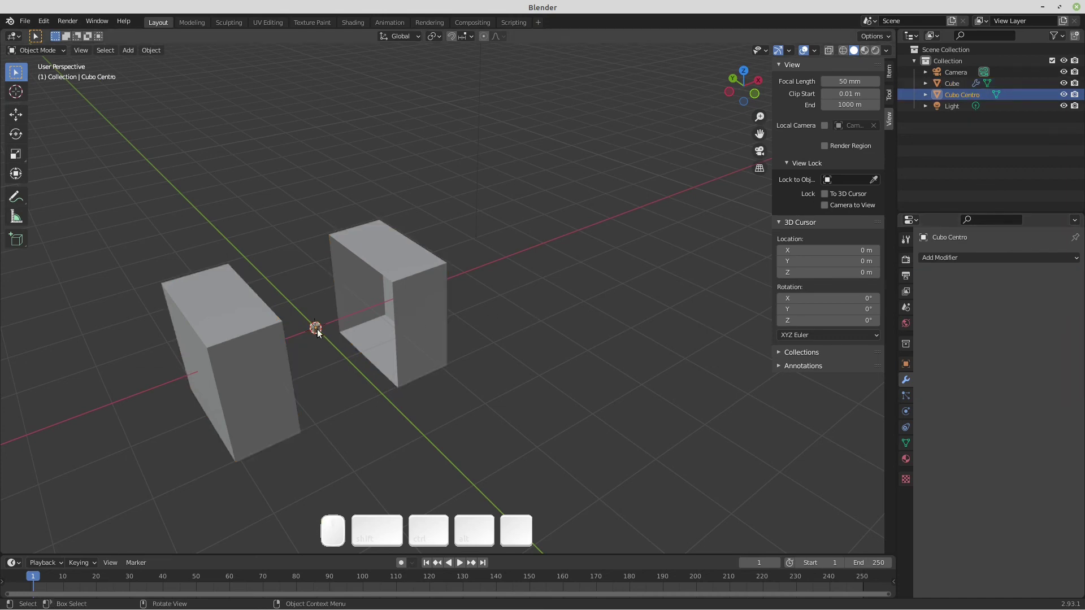
key(g)
key(z)
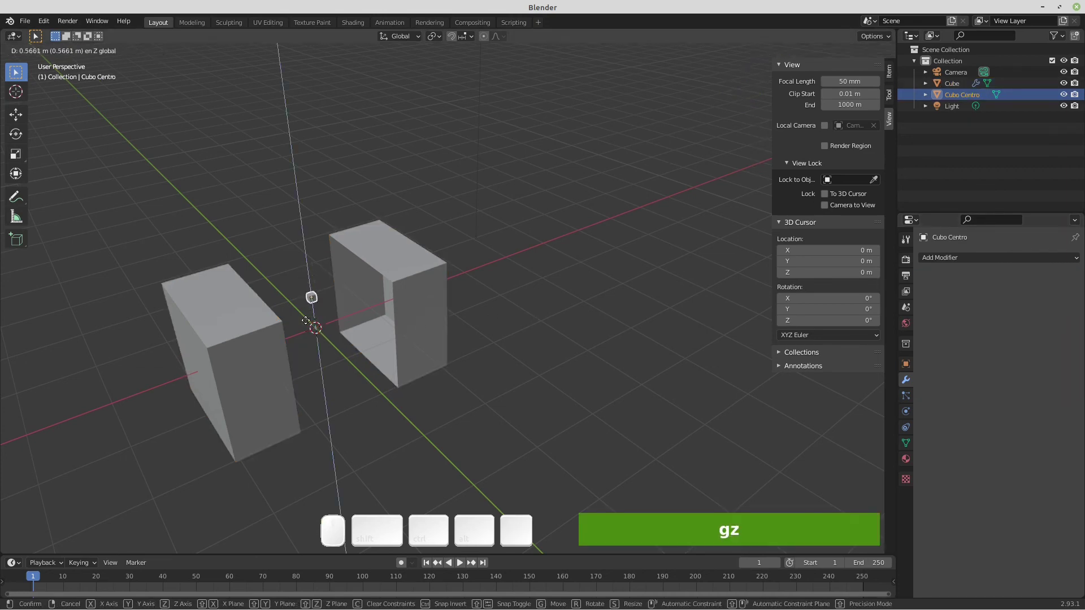
right_click(313, 309)
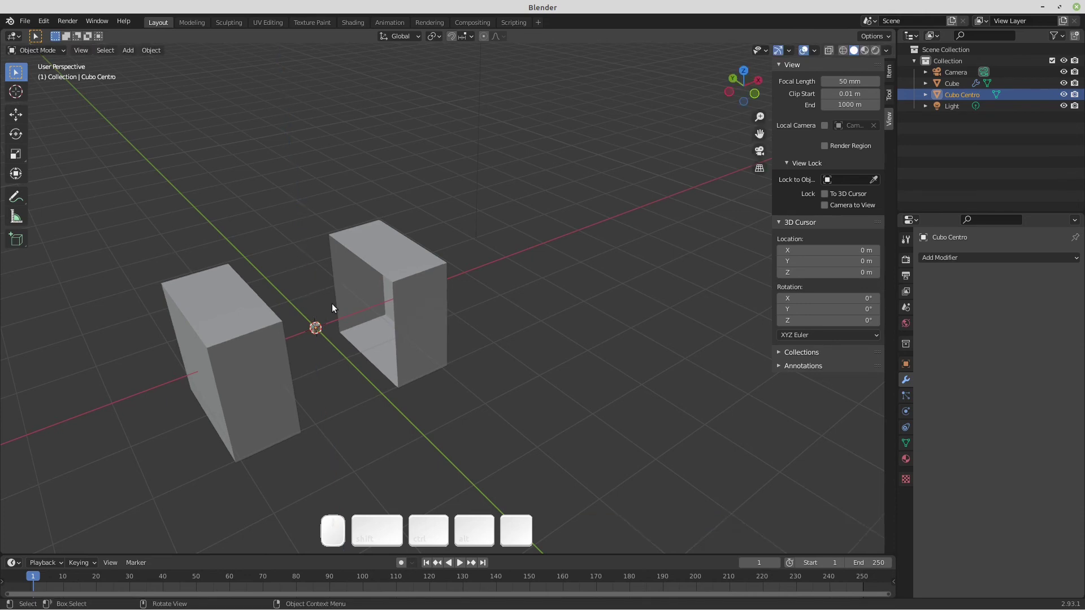
Step: Try moving Cubo Centro along the X axis to test its effect on the mirrored half
key(g)
key(x)
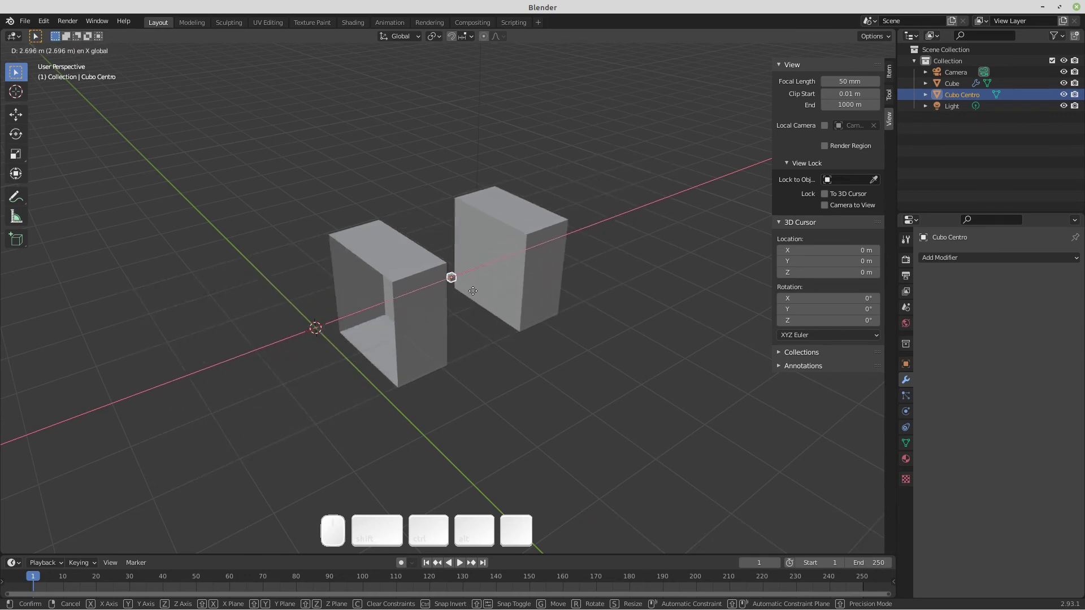
right_click(328, 340)
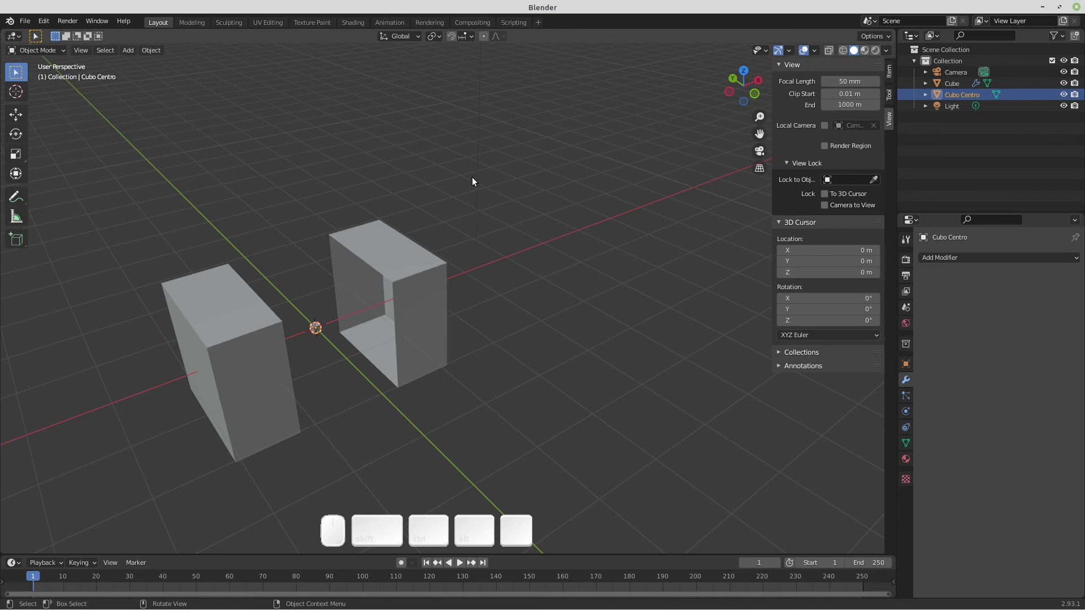
Step: Delete the small Cubo Centro marker and select the mirrored cube
click(315, 332)
key(Delete)
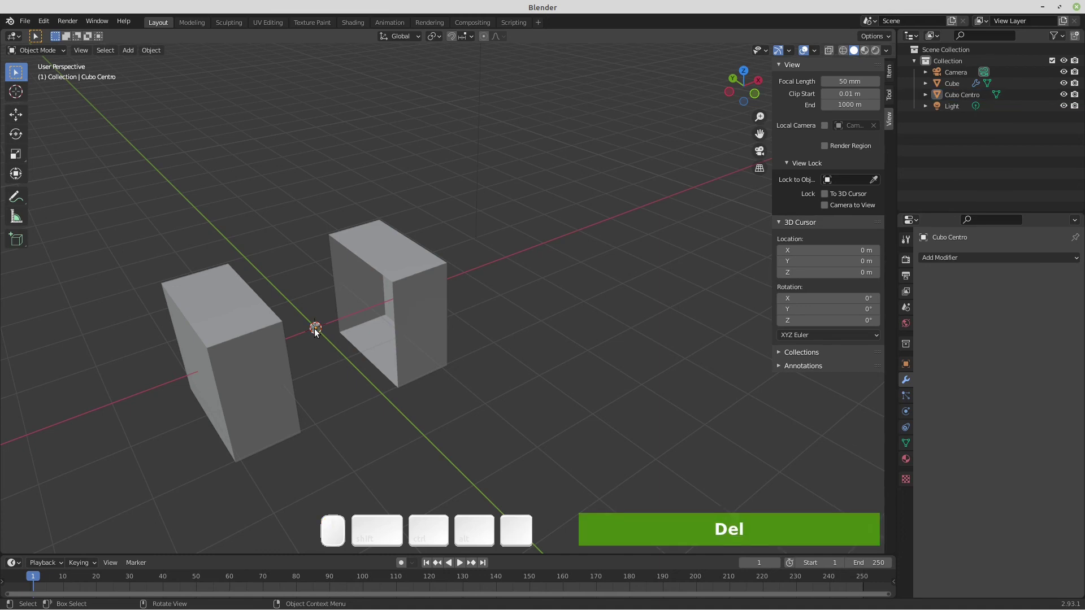
click(316, 332)
key(Delete)
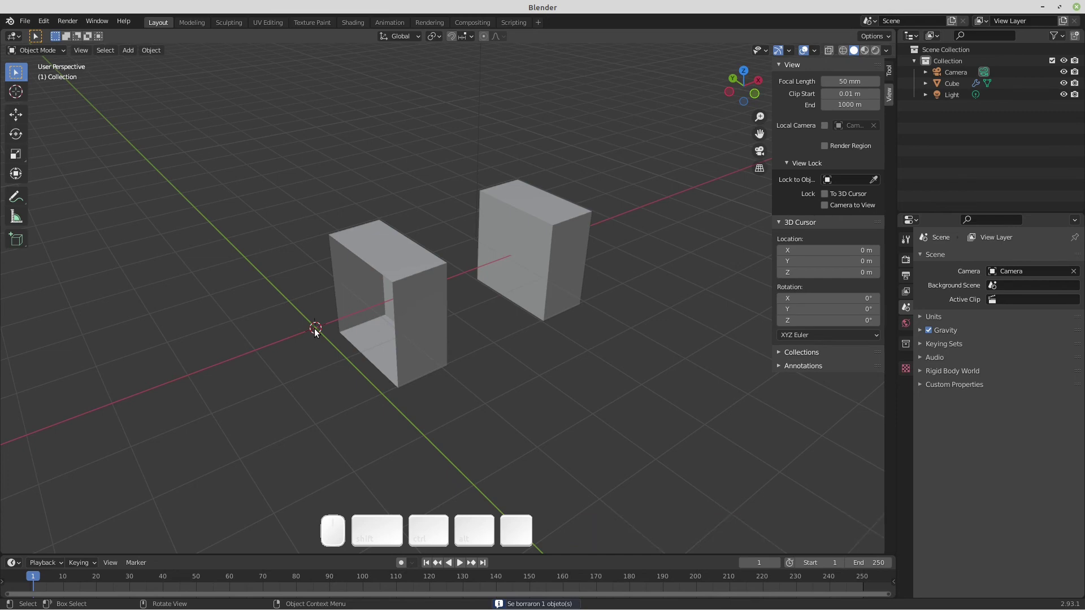
click(401, 305)
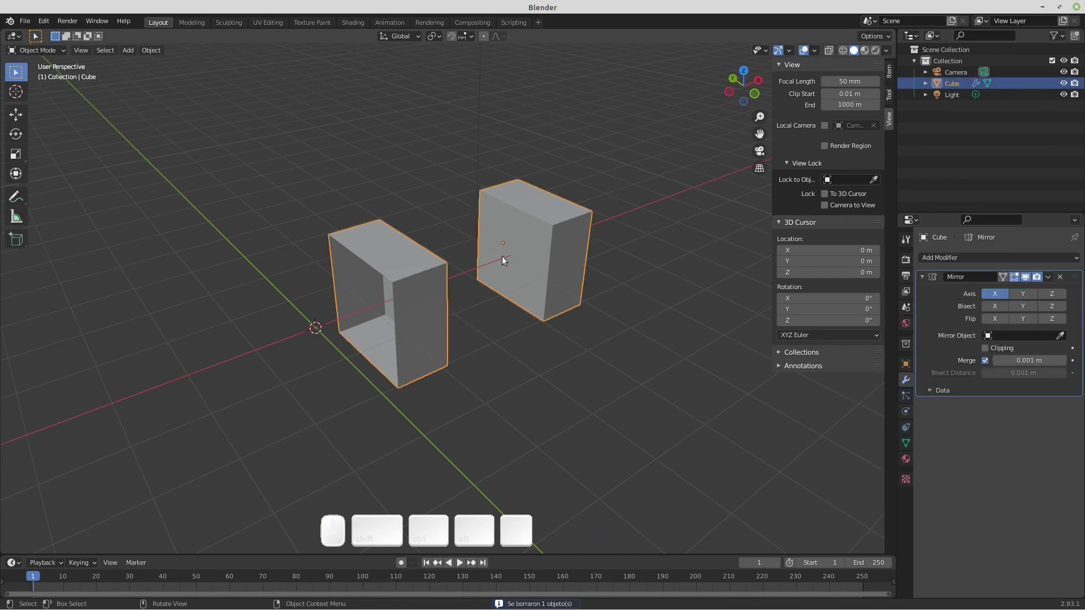
middle_drag(551, 308, 573, 305)
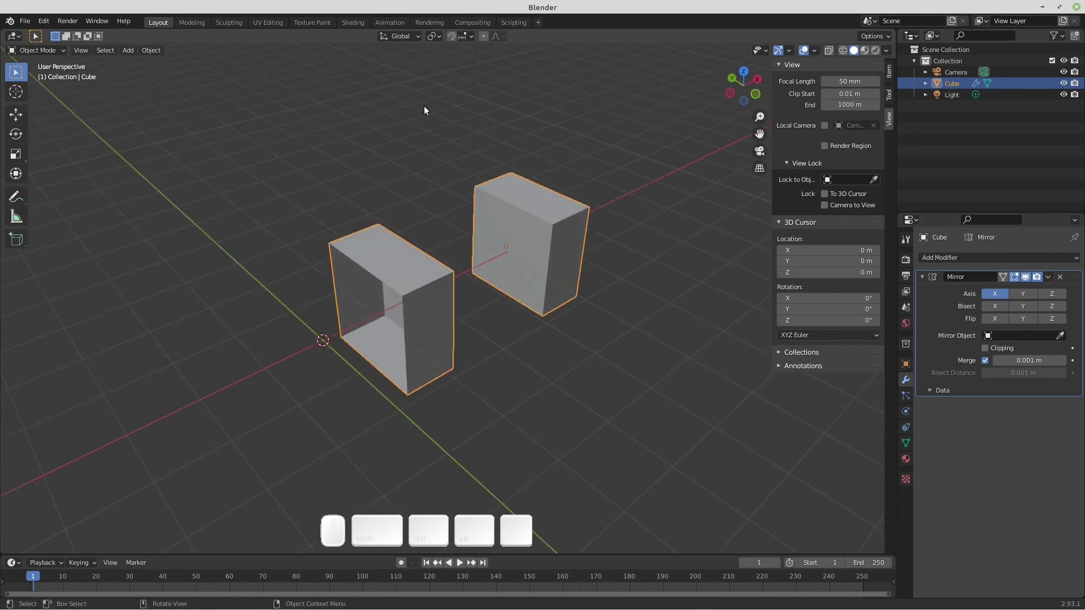
Step: Add a cube-shaped empty at the world origin and scale it down to about 0.06
key(shift+a)
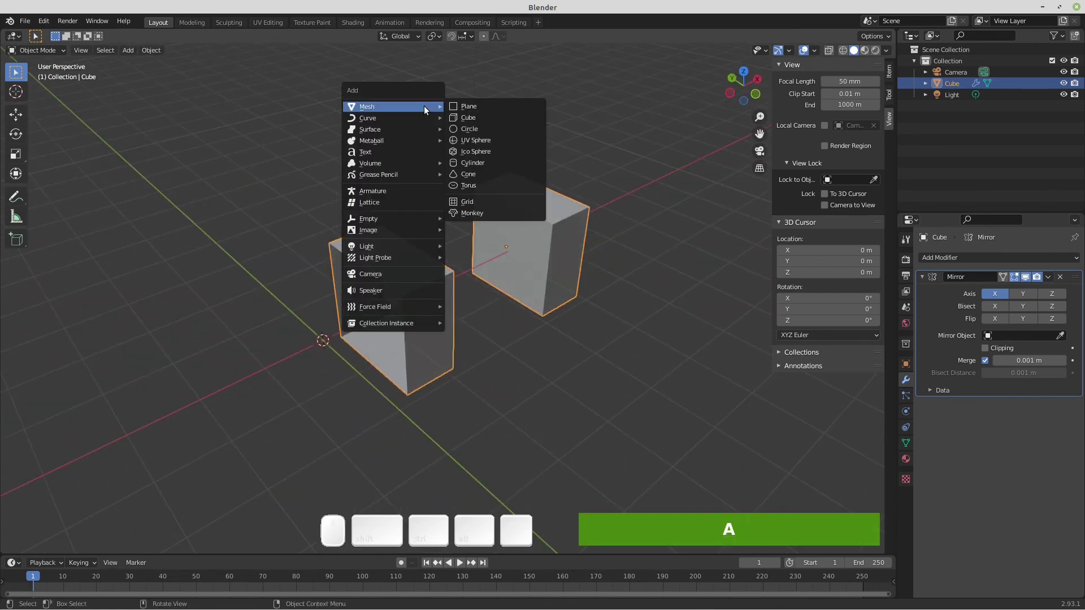
mouse_move(381, 218)
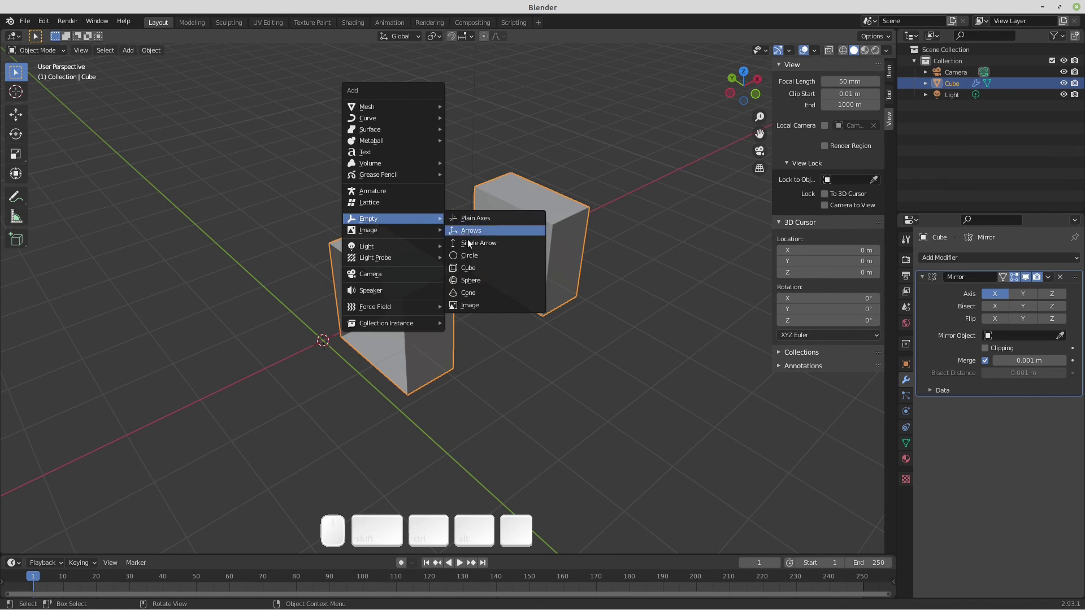
click(470, 267)
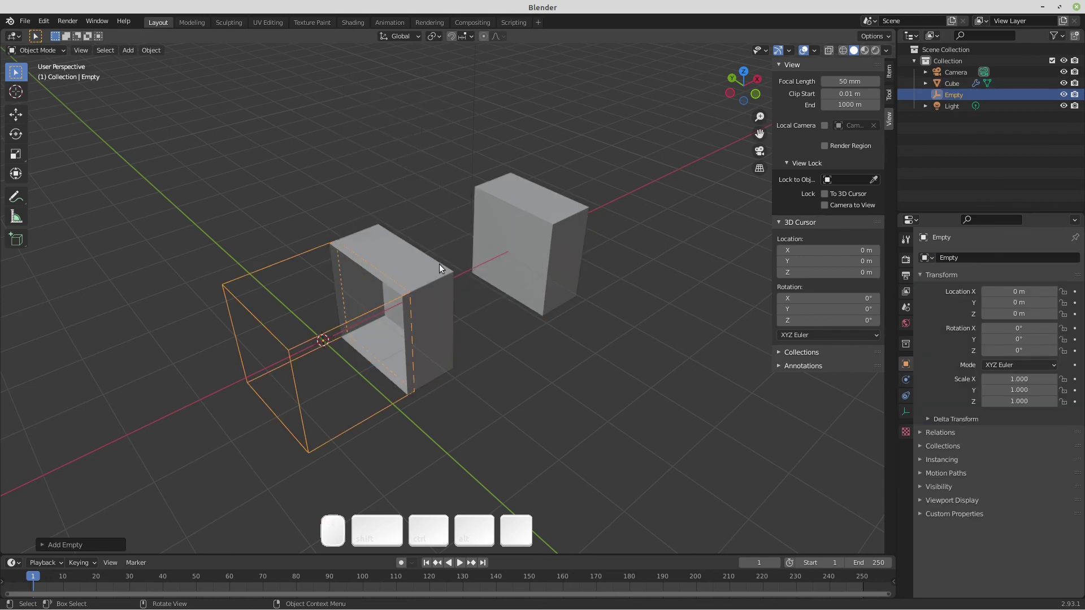
key(s)
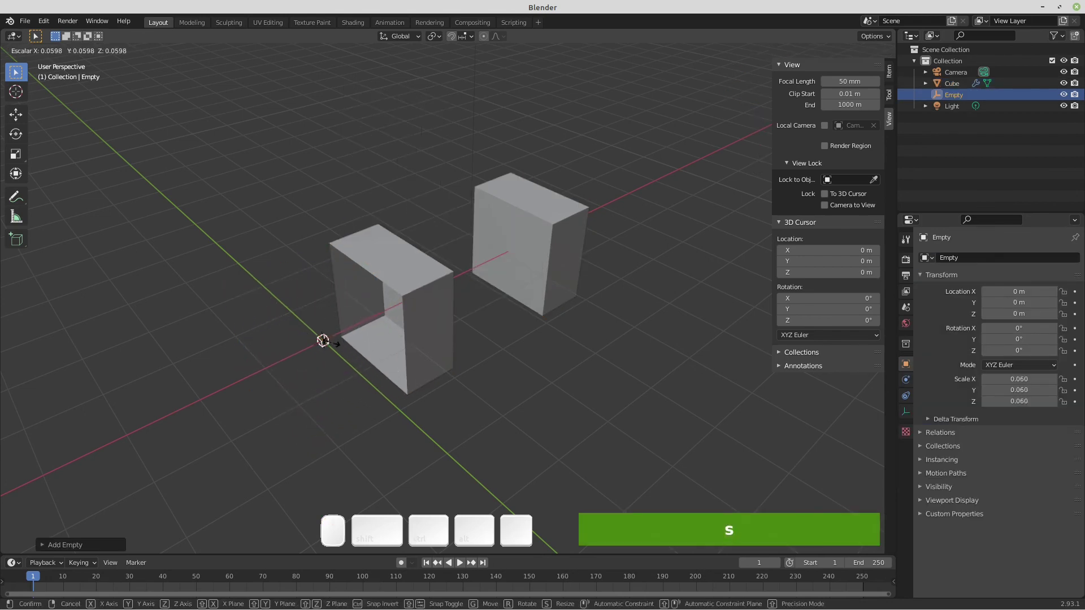
click(331, 341)
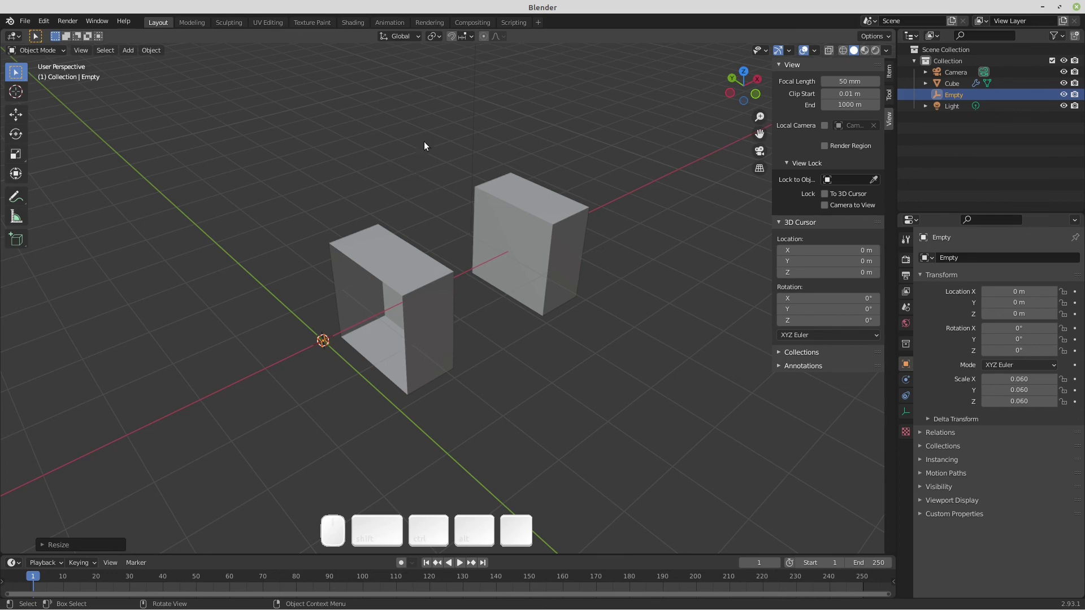
key(shift+a)
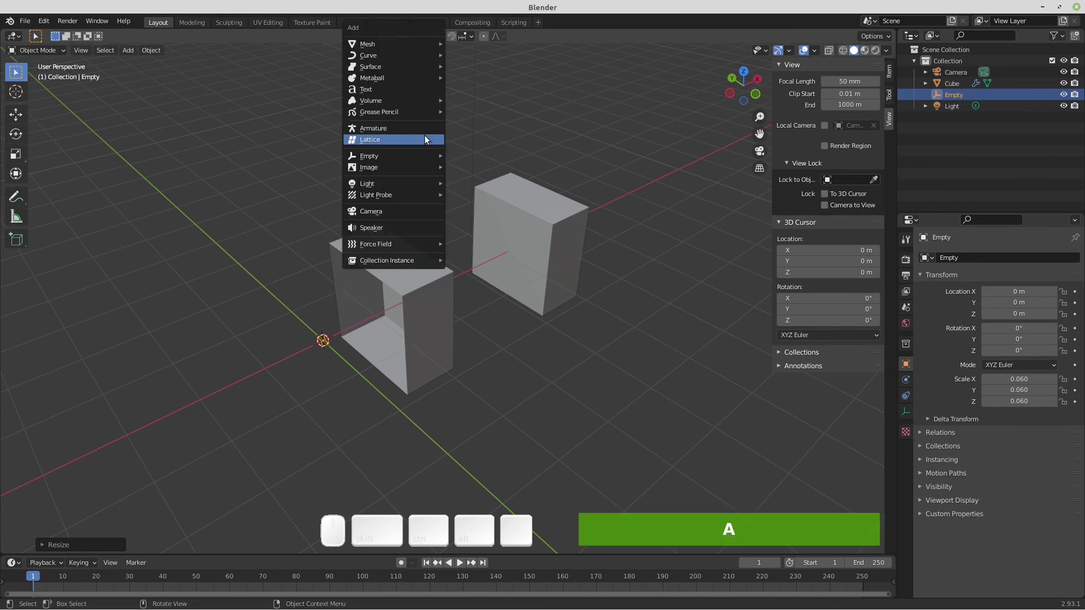
mouse_move(417, 155)
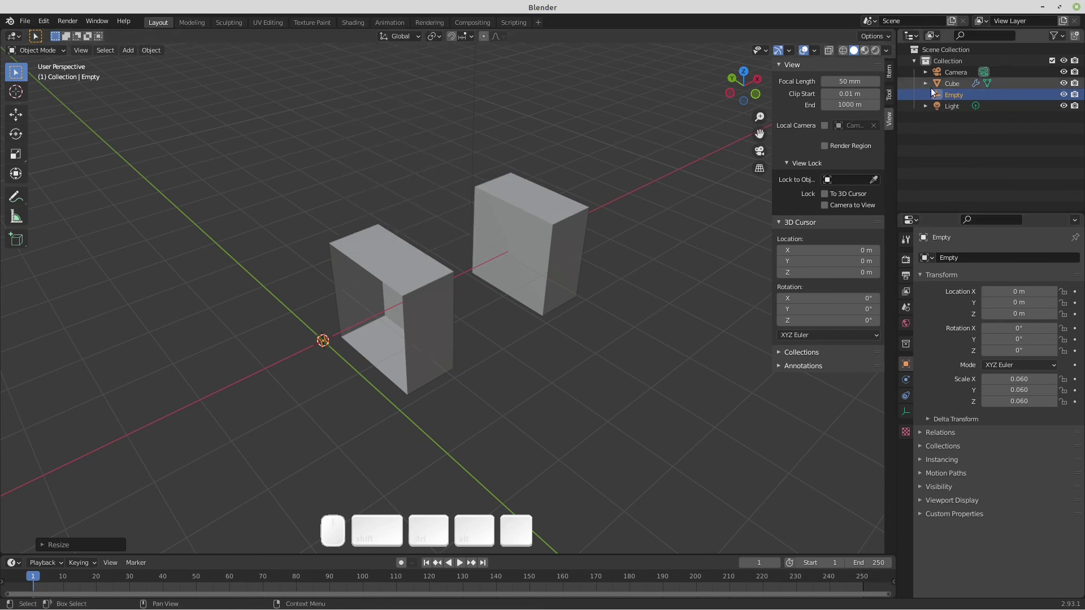
Step: Rename the empty as OrigenSimetria
double_click(956, 96)
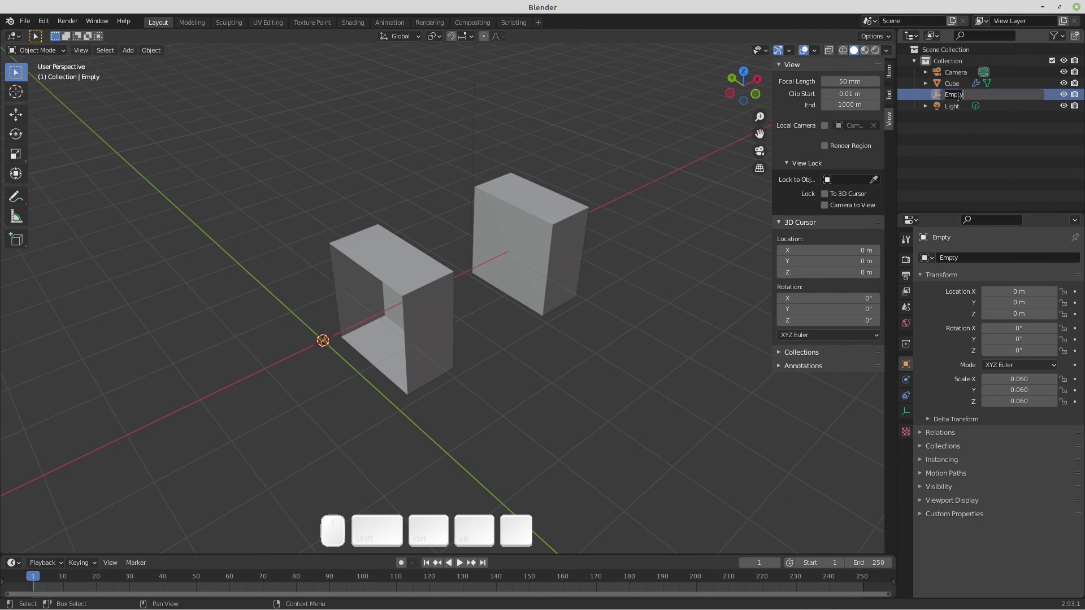
text(Ce)
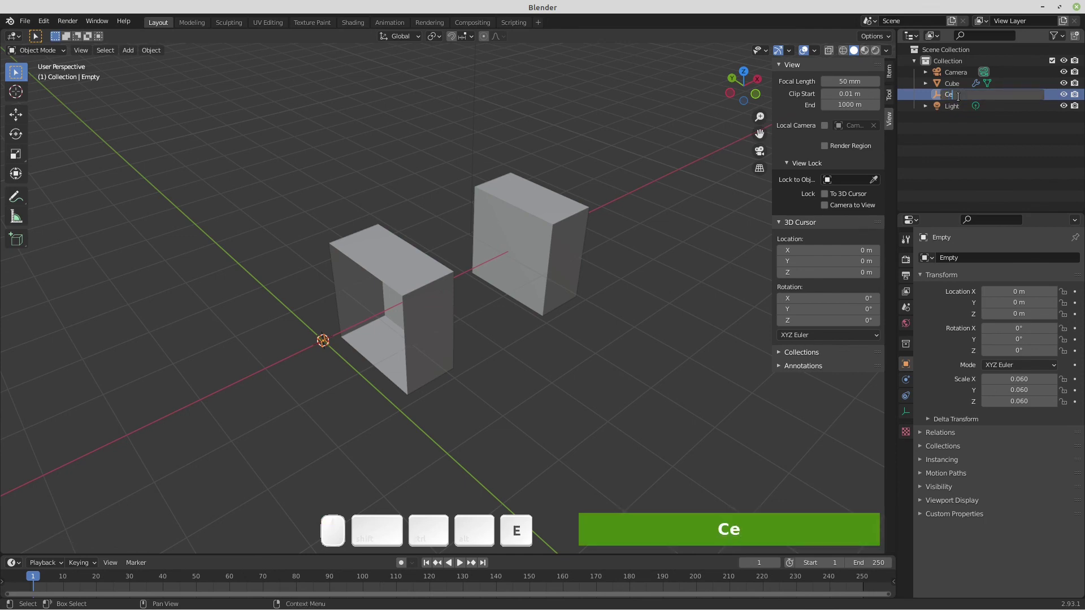
text(ntro)
key(BackSpace)
key(BackSpace)
key(BackSpace)
key(BackSpace)
key(BackSpace)
key(BackSpace)
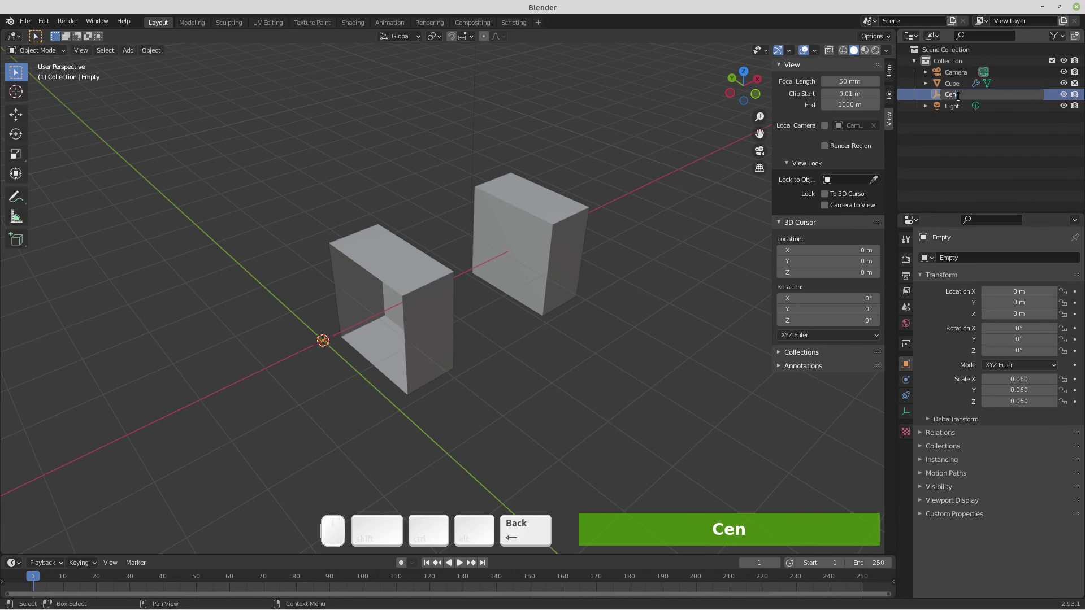
text(OrigenS)
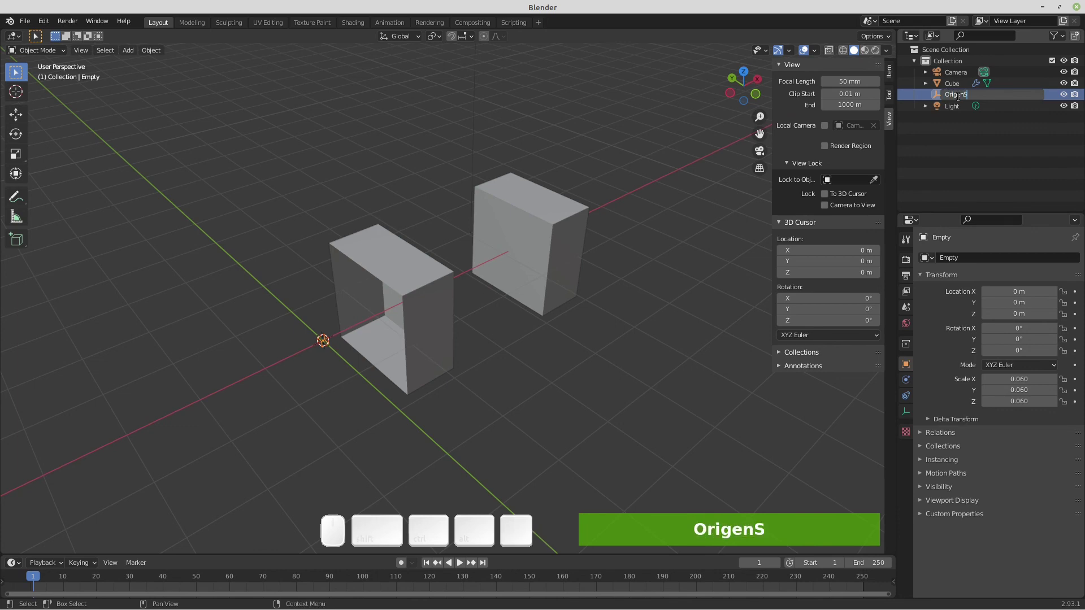
text(imetria)
key(Return)
key(ccedilla)
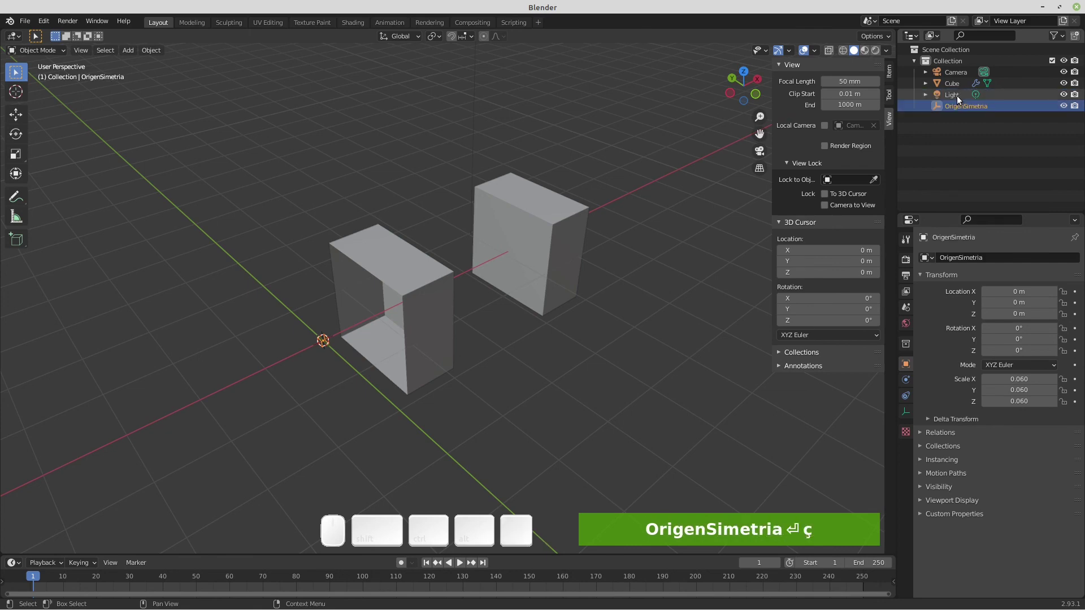
Step: Select the mirrored cube and assign OrigenSimetria as its Mirror modifier's Mirror Object
click(527, 211)
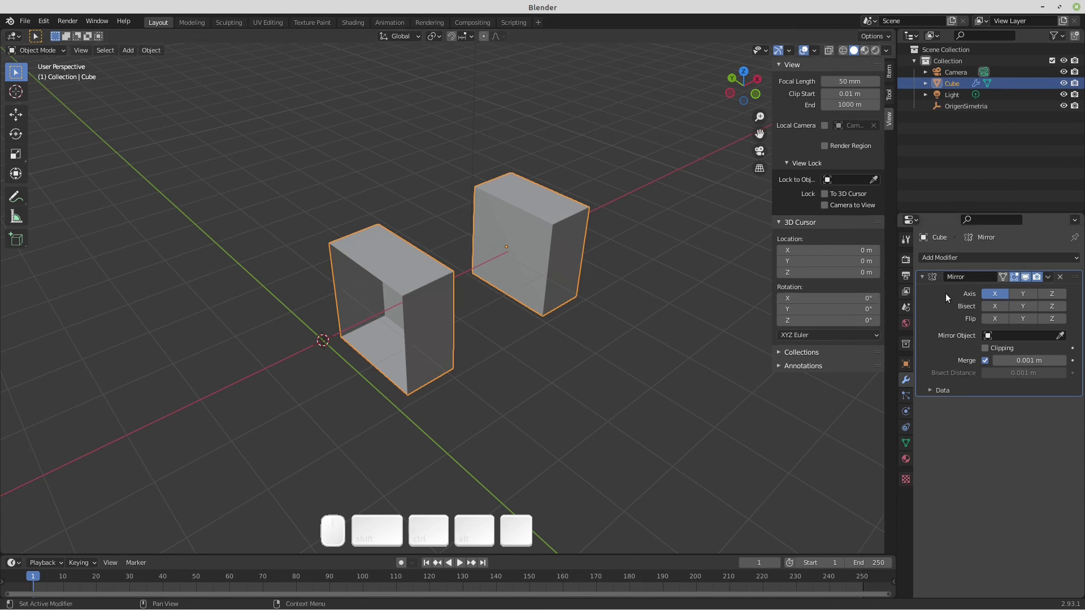
click(988, 337)
click(993, 375)
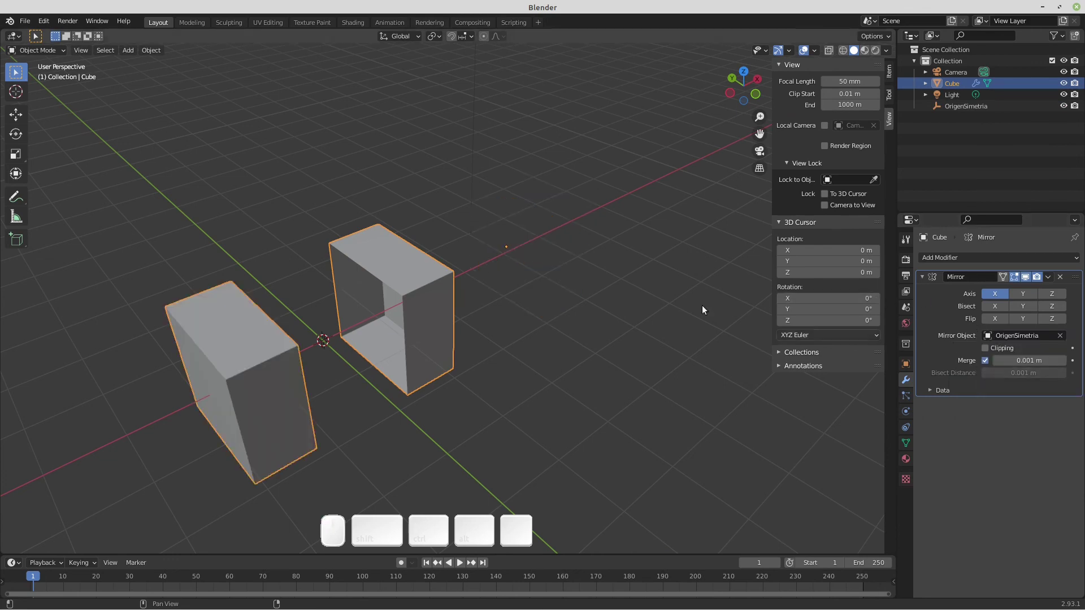